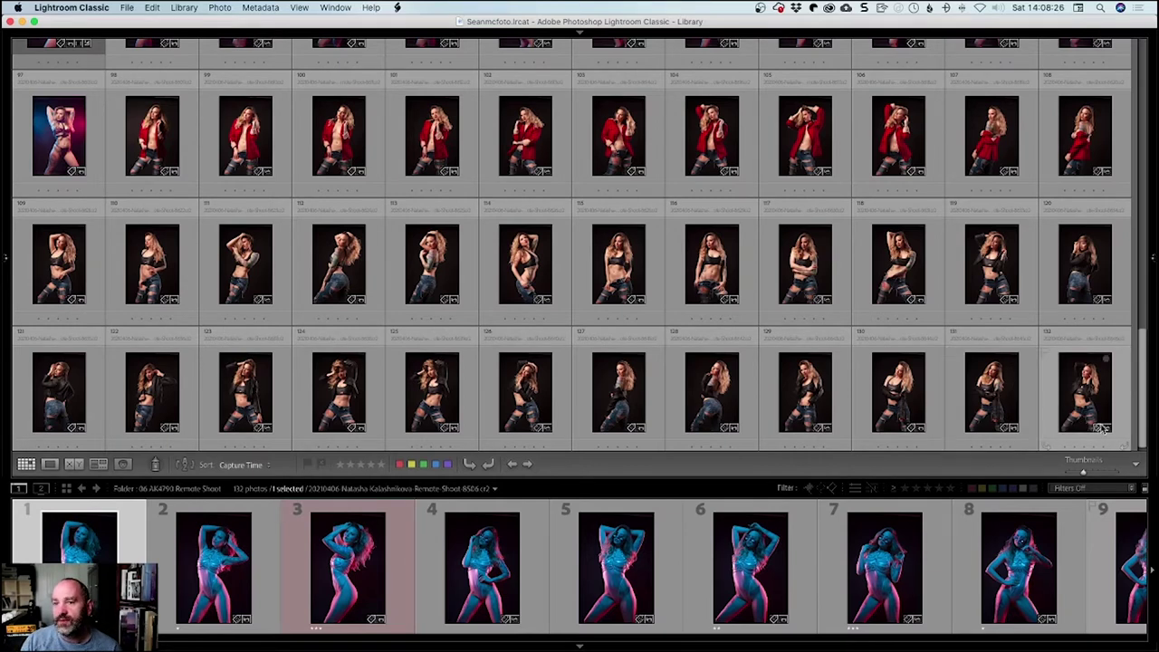
- Select photos 109 through 118, compare them in Survey view, and make photo 111 active
left_click(83, 271)
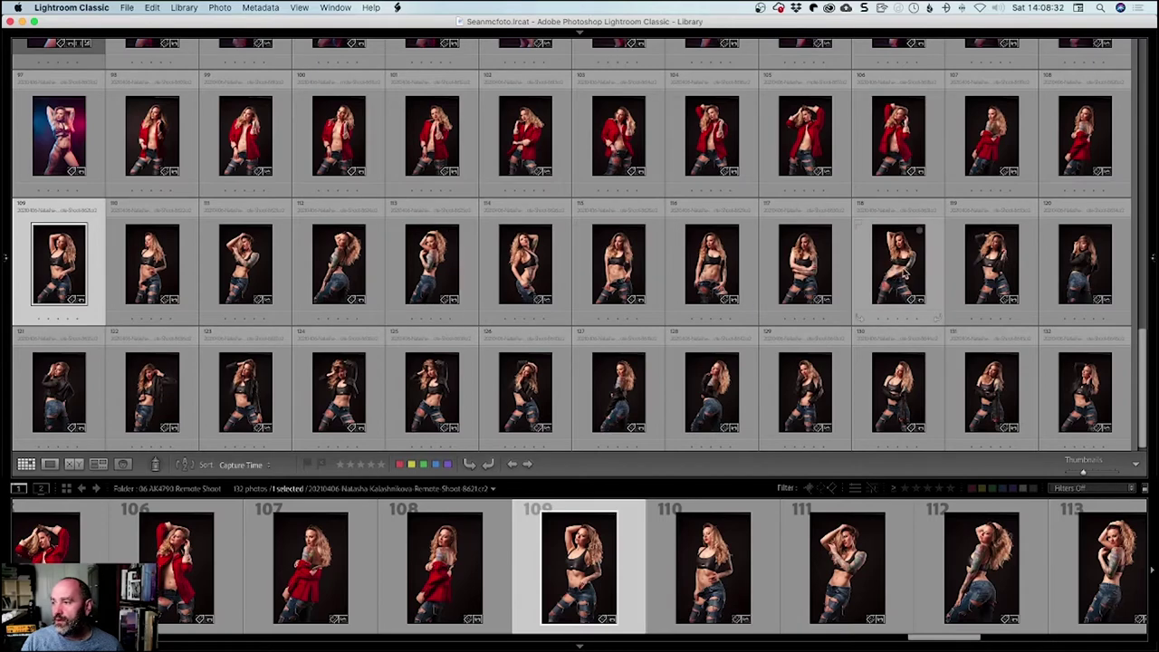
left_click(912, 274)
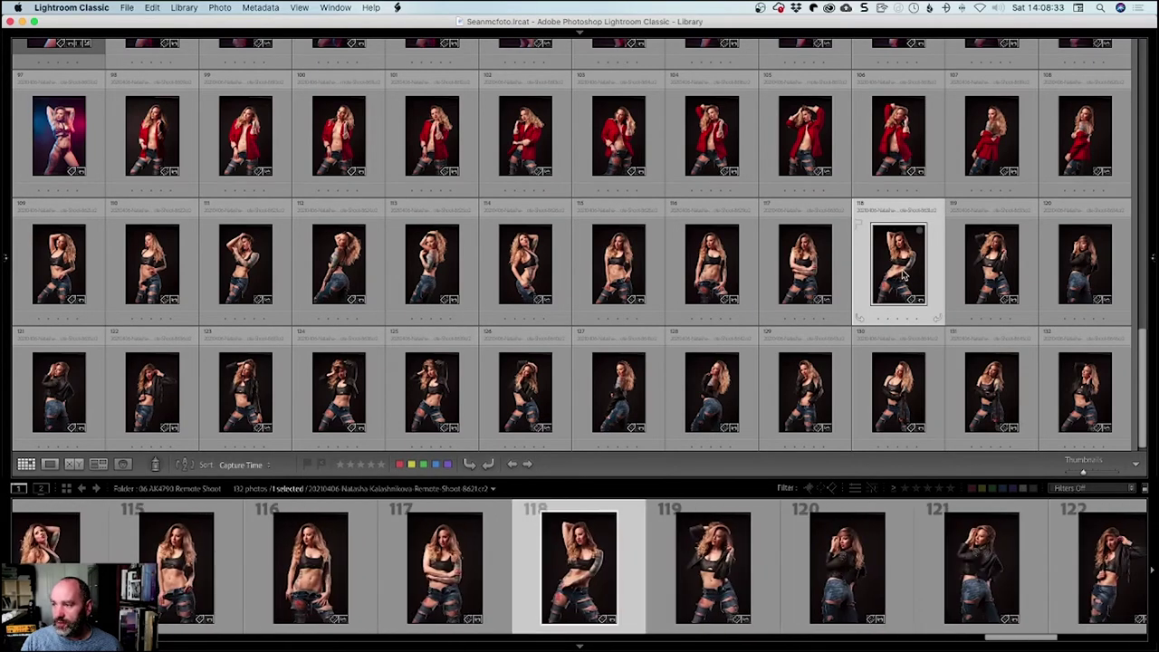
left_click(83, 267)
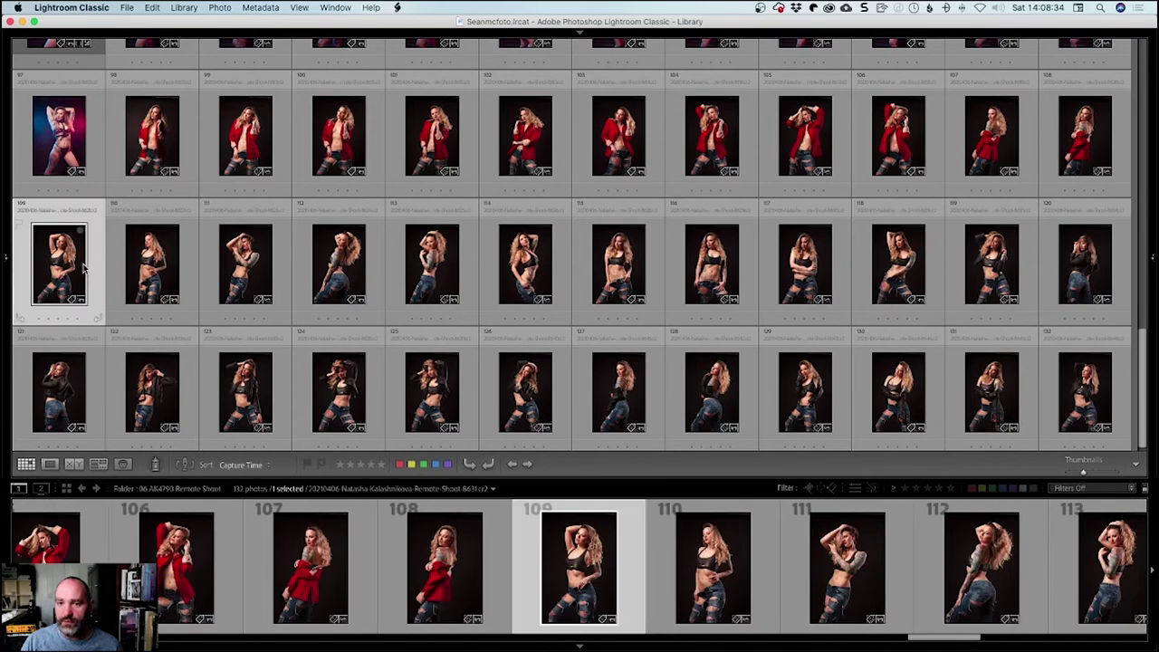
left_click(921, 279, "shift")
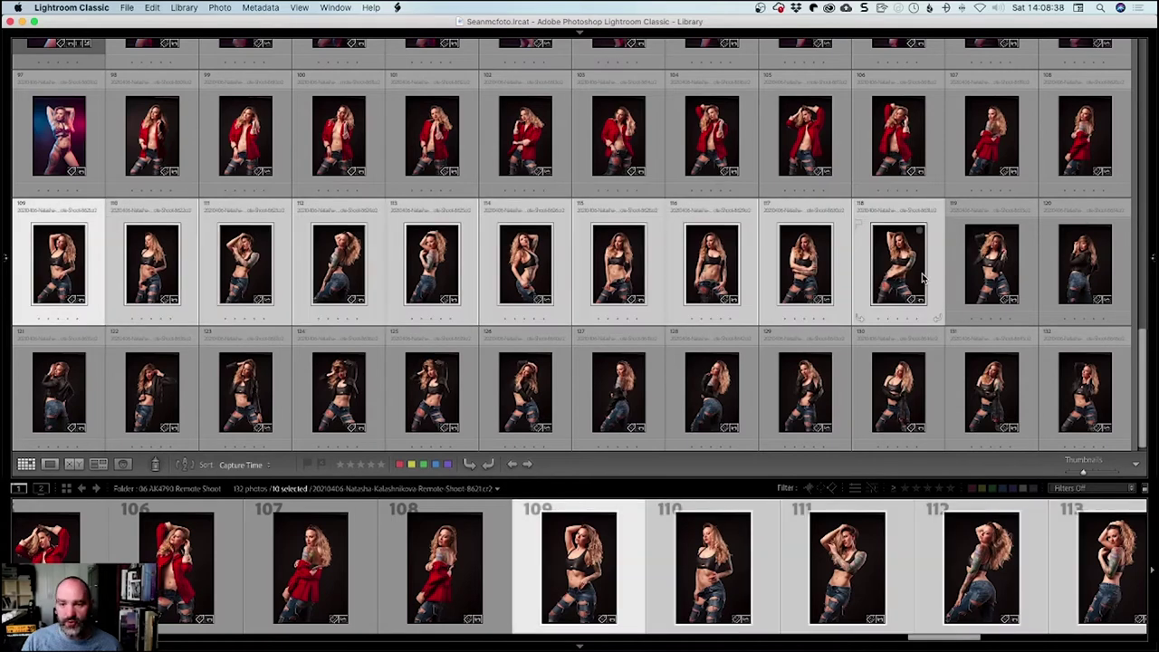
key("n")
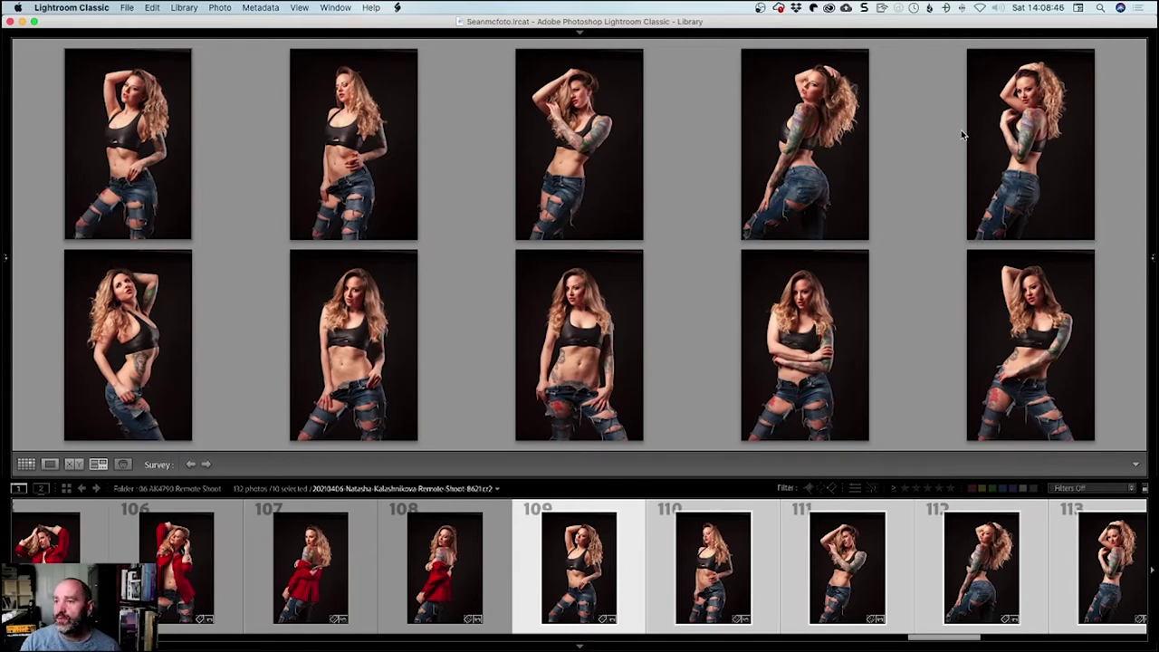
mouse_move(616, 169)
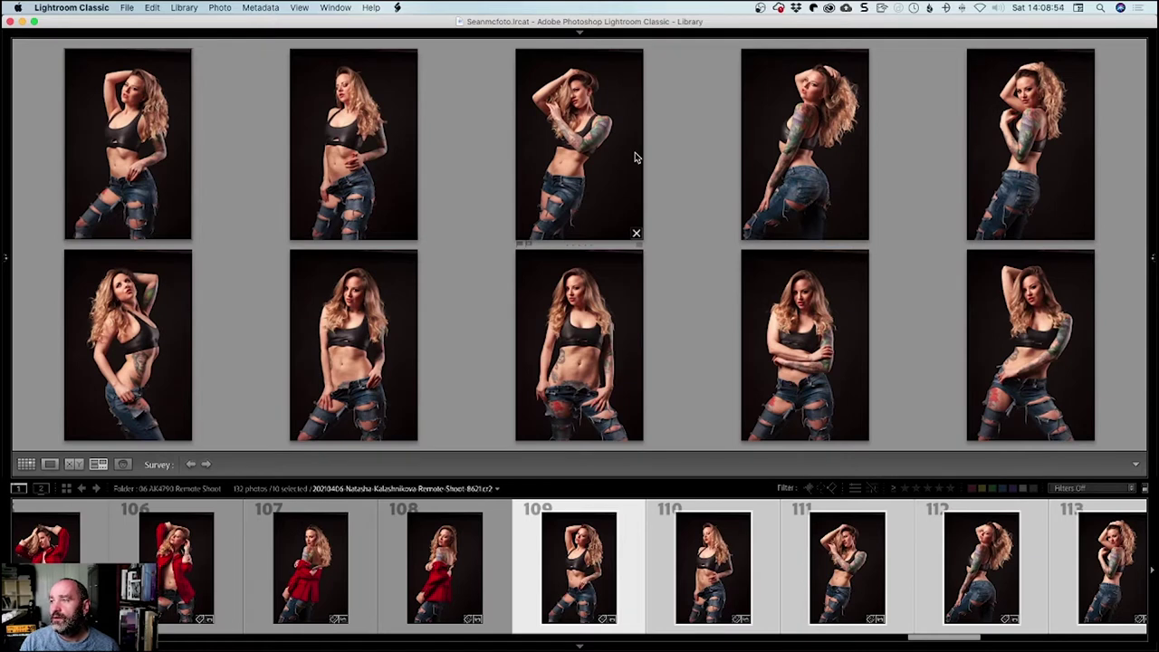
mouse_move(790, 167)
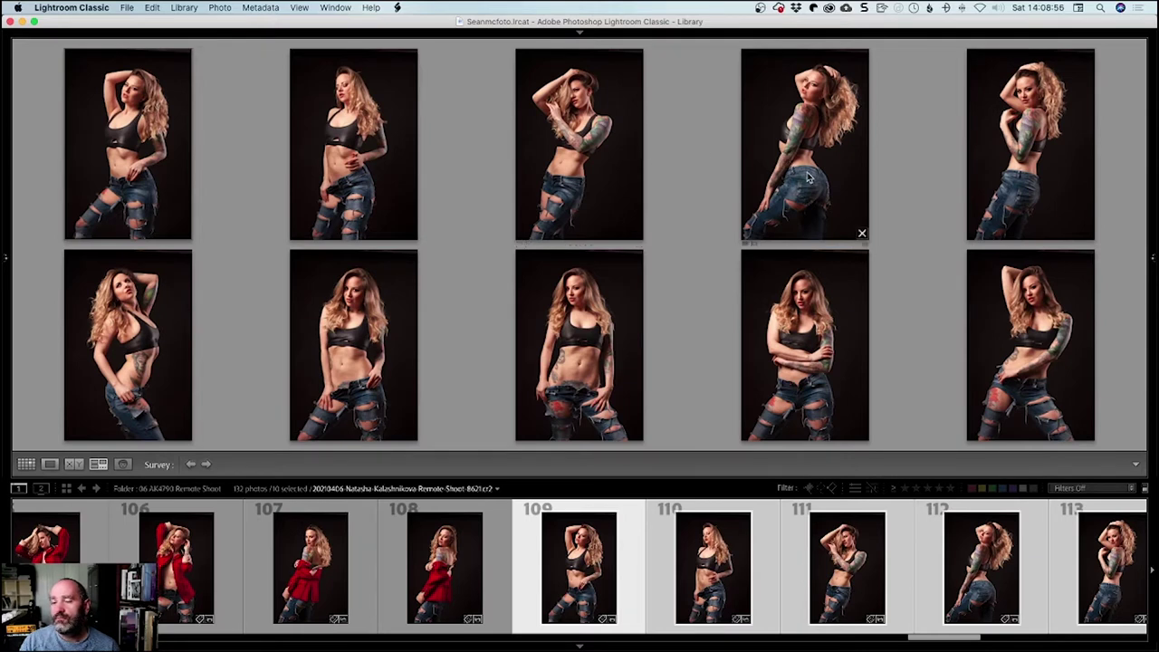
left_click(617, 178)
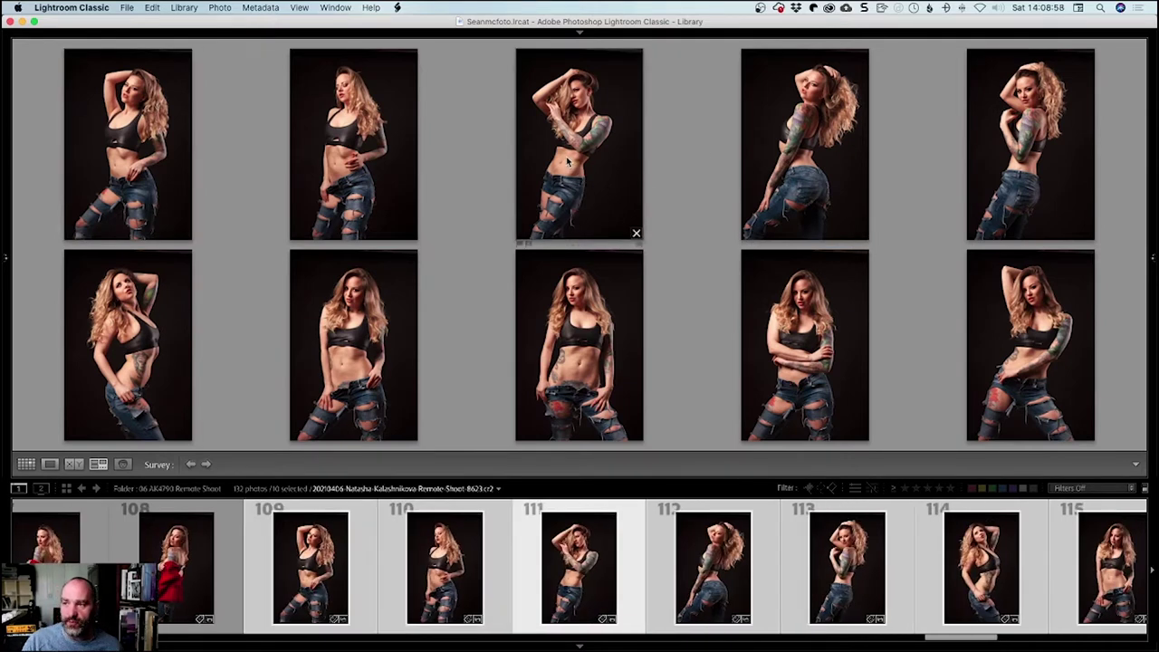
- Open photo 111 in Develop and lower Blacks to -9 until the background edges clip
double_click(567, 161)
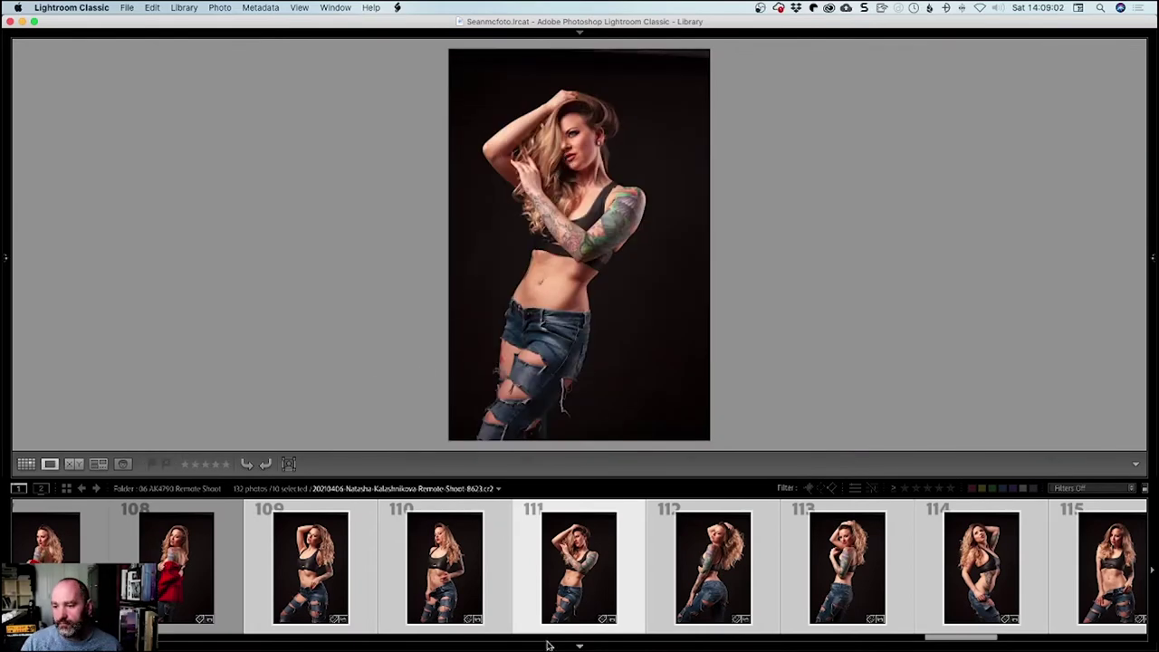
left_click(579, 646)
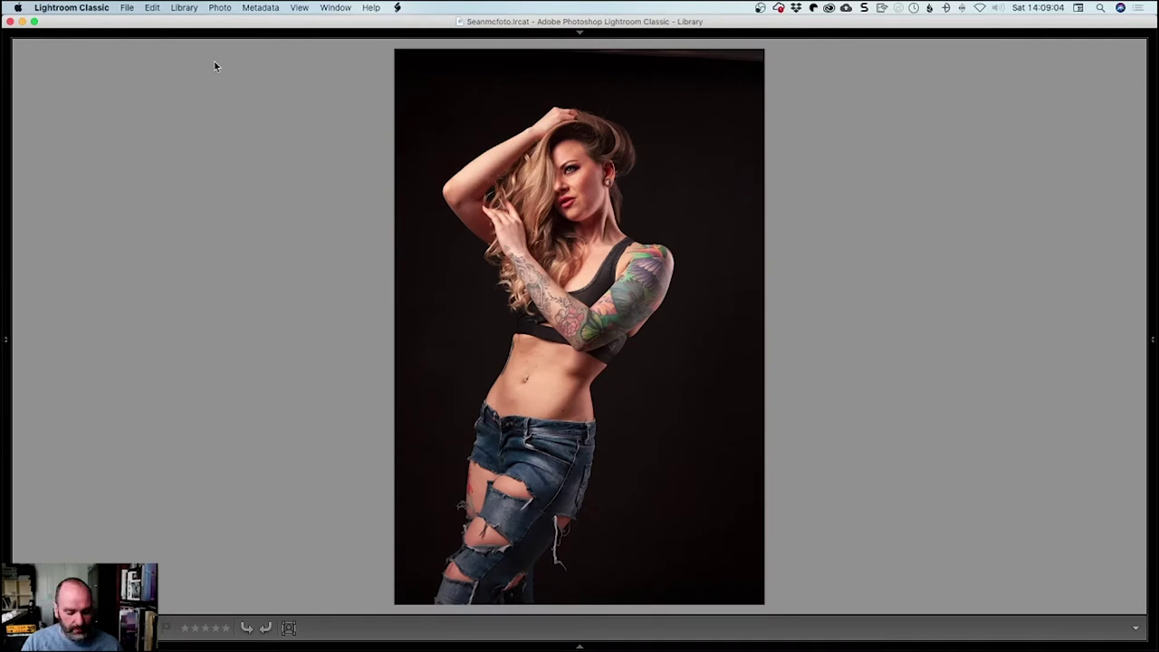
key("d")
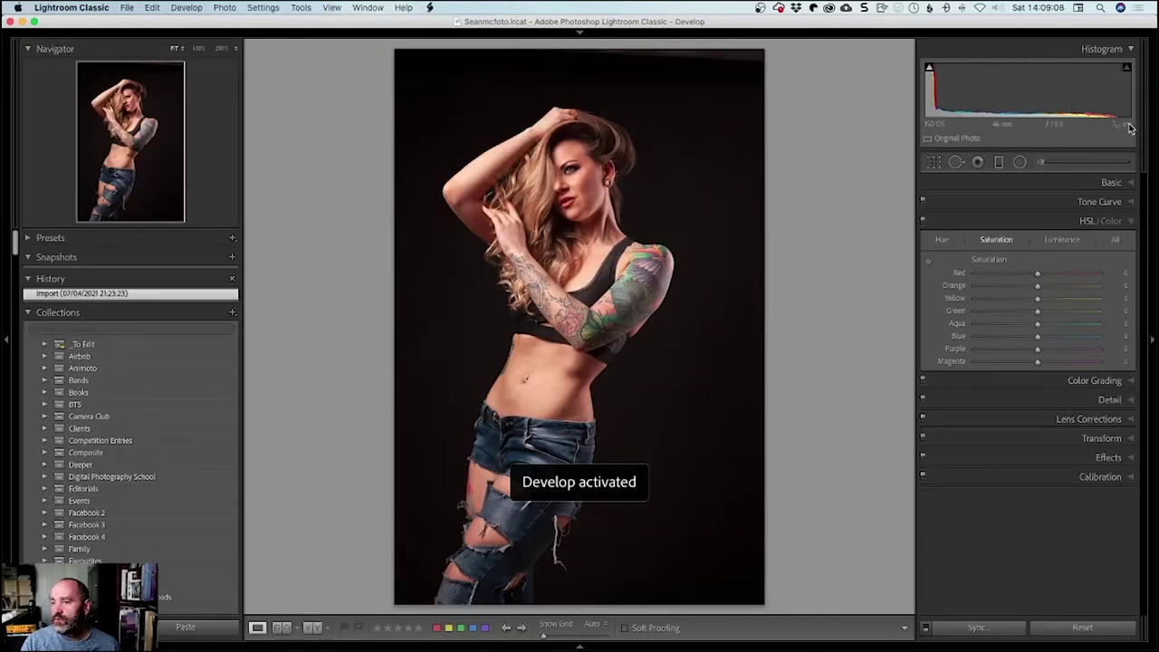
mouse_move(927, 71)
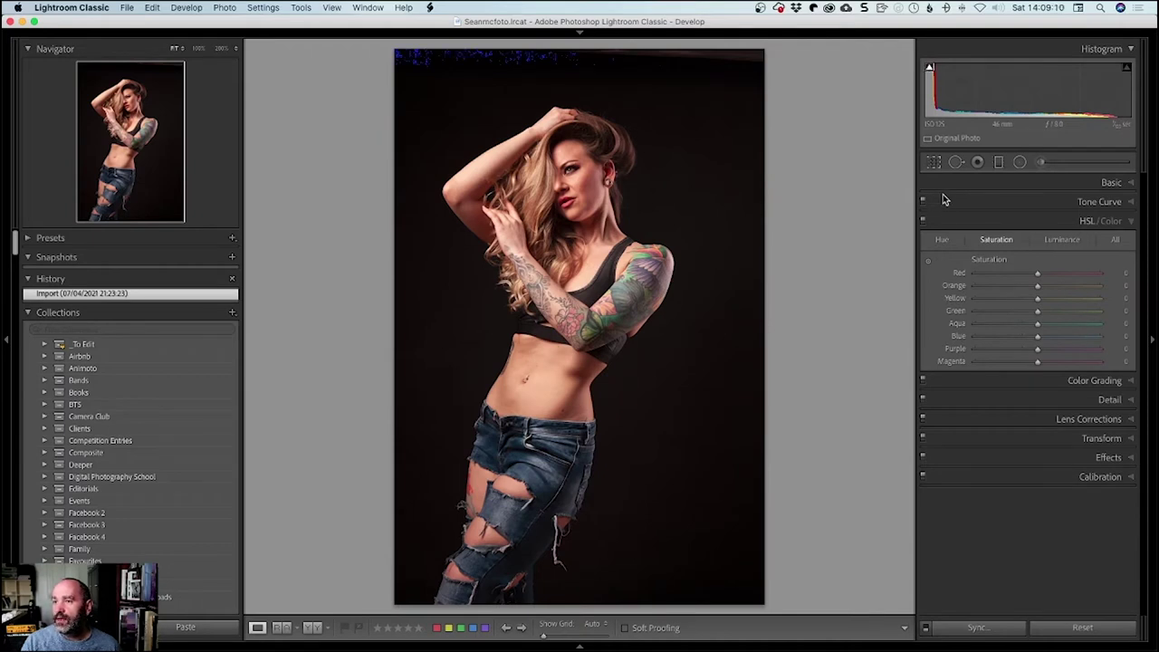
left_click_drag(925, 105, 911, 105)
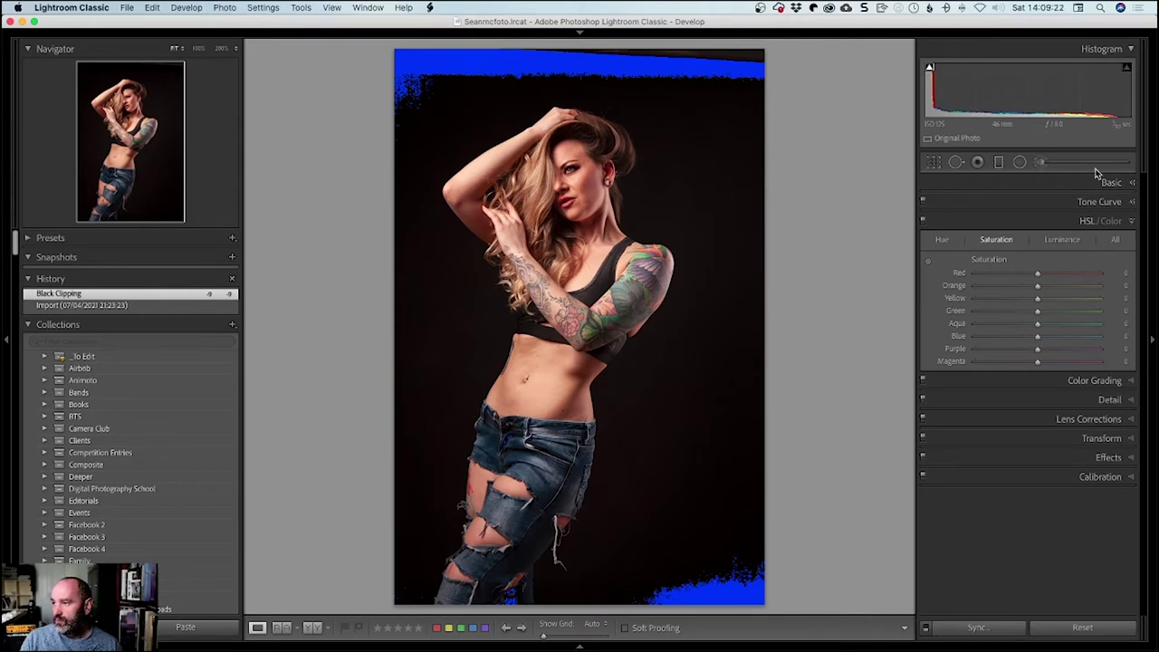
- Set an Adjustment Brush to Blacks -42 and Shadows -23 and paint it over the background
left_click(1041, 162)
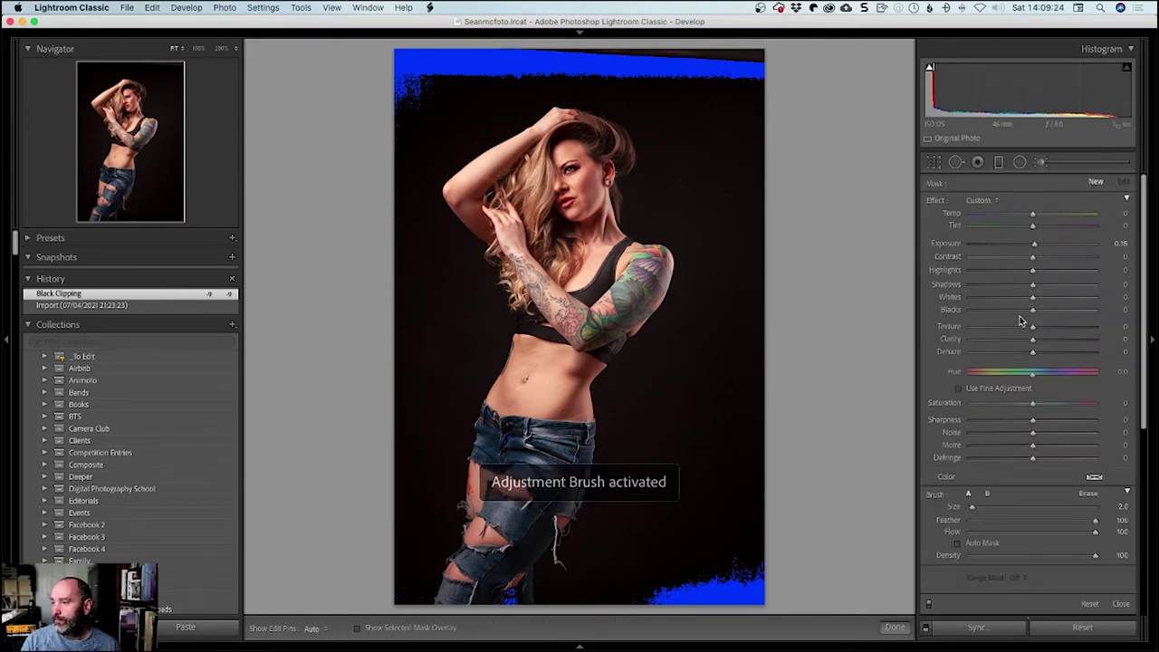
left_click_drag(1032, 314, 1006, 311)
left_click_drag(1032, 284, 1017, 286)
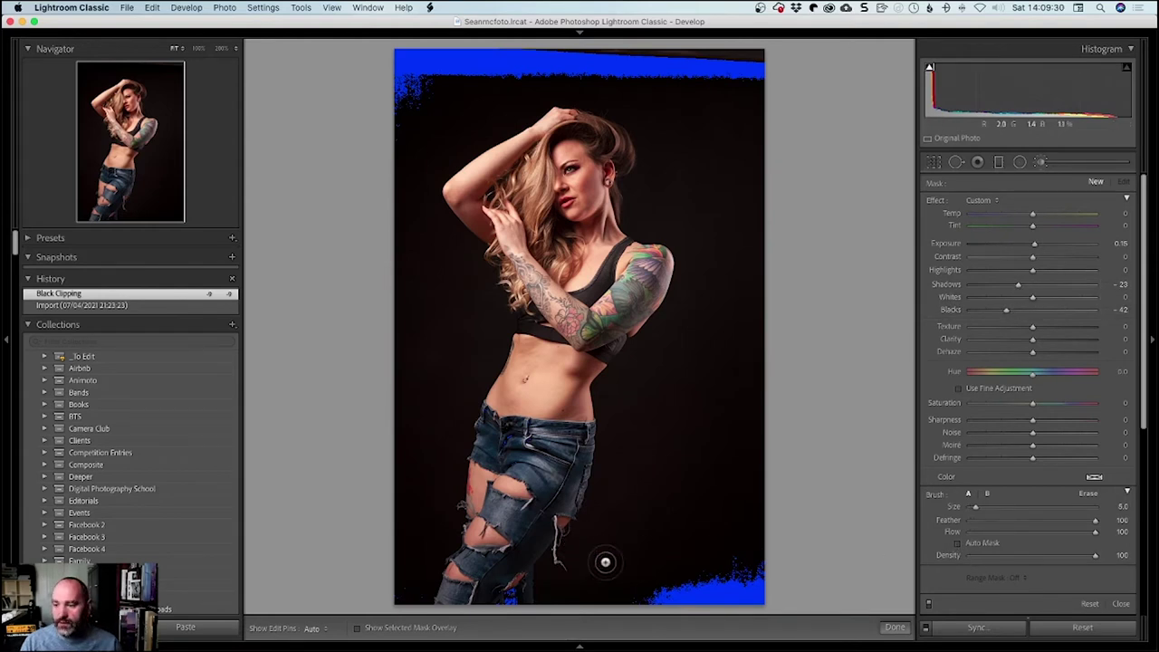
scroll(601, 558, "up", 5)
scroll(600, 566, "up", 10)
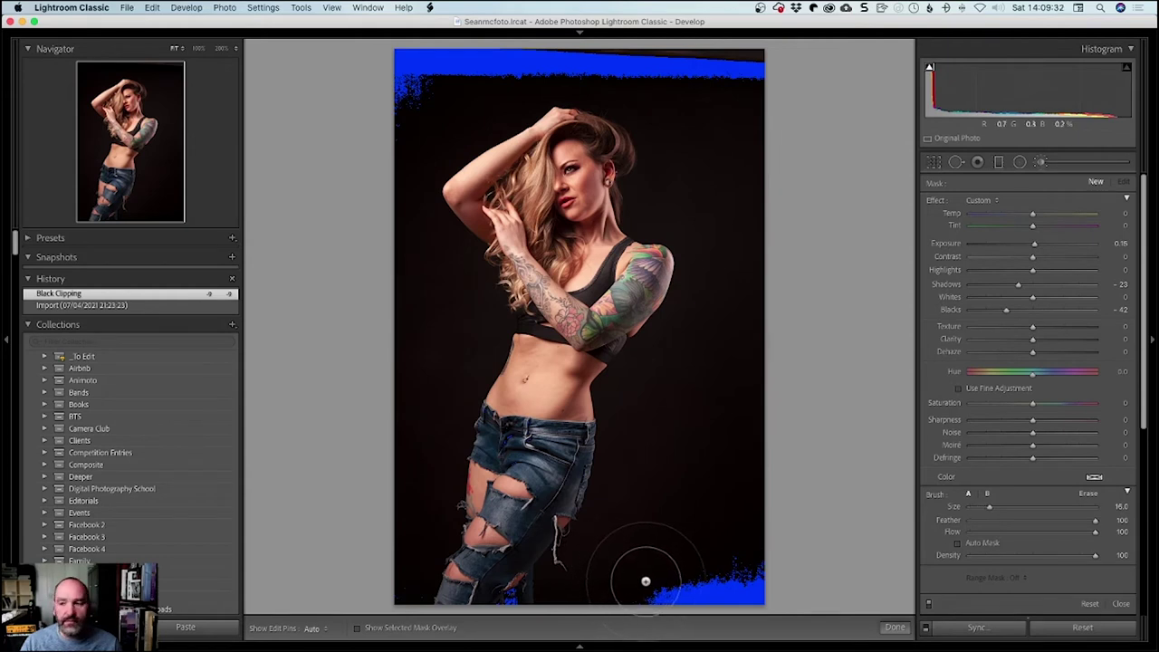
mouse_move(604, 600)
left_mouse_down()
mouse_move(655, 523)
mouse_move(643, 503)
mouse_move(671, 431)
mouse_move(663, 398)
mouse_move(630, 418)
mouse_move(663, 399)
mouse_move(702, 406)
mouse_move(743, 462)
mouse_move(739, 597)
mouse_move(794, 166)
mouse_move(704, 371)
mouse_move(713, 353)
mouse_move(693, 362)
mouse_move(694, 344)
mouse_move(780, 151)
mouse_move(764, 181)
mouse_move(754, 80)
mouse_move(732, 48)
mouse_move(667, 22)
mouse_move(656, 25)
mouse_move(715, 44)
mouse_move(456, 18)
mouse_move(385, 34)
mouse_move(445, 74)
mouse_move(340, 77)
mouse_move(301, 143)
mouse_move(396, 114)
mouse_move(497, 41)
mouse_move(593, 16)
mouse_move(571, 38)
mouse_move(690, 97)
mouse_move(725, 138)
mouse_move(714, 152)
mouse_move(733, 167)
mouse_move(668, 192)
mouse_move(725, 229)
mouse_move(730, 219)
mouse_move(345, 136)
mouse_move(348, 260)
mouse_move(373, 181)
mouse_move(439, 117)
mouse_move(381, 164)
mouse_move(381, 237)
mouse_move(425, 286)
mouse_move(428, 327)
mouse_move(378, 433)
mouse_move(384, 491)
mouse_move(398, 484)
mouse_move(383, 576)
mouse_move(417, 369)
mouse_move(431, 324)
mouse_move(452, 307)
mouse_move(461, 315)
mouse_move(455, 286)
mouse_move(409, 228)
mouse_move(438, 347)
left_mouse_up()
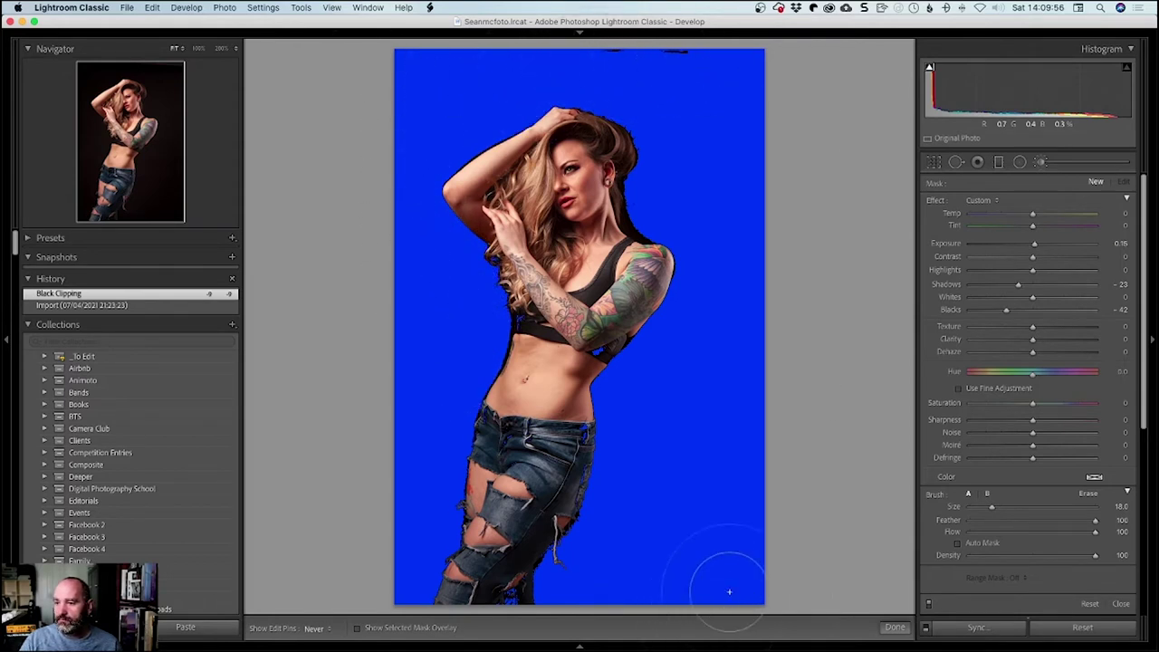
left_click_drag(708, 578, 602, 598)
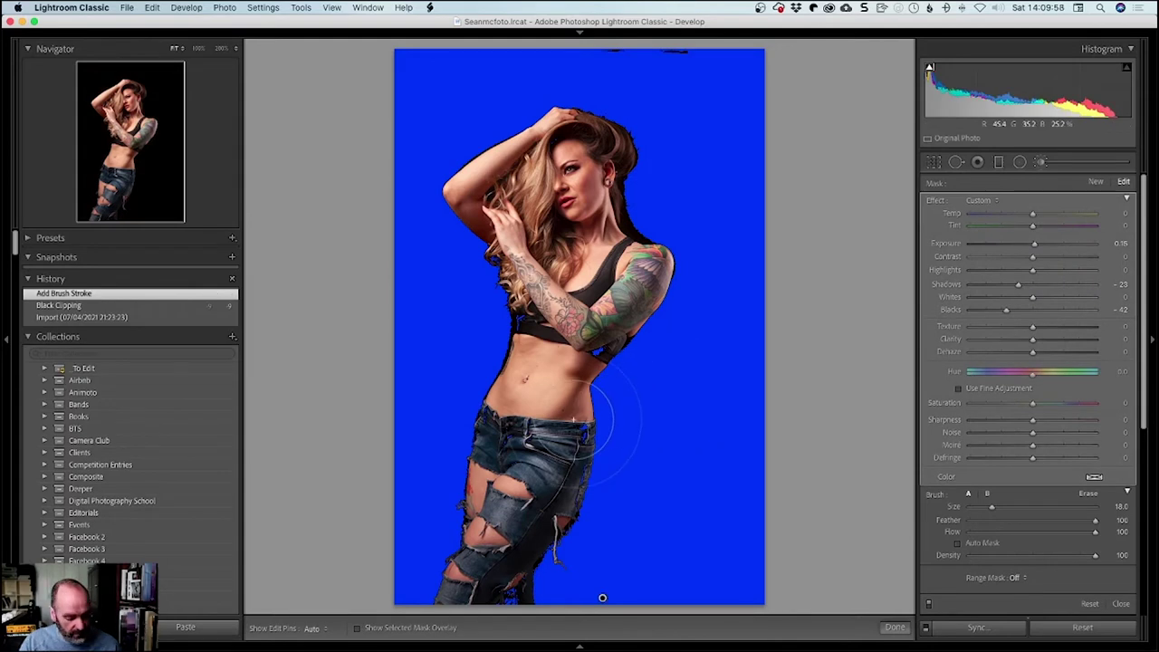
- Erase the brush mask off the belly, under the arm, the waist and the jeans
key("alt")
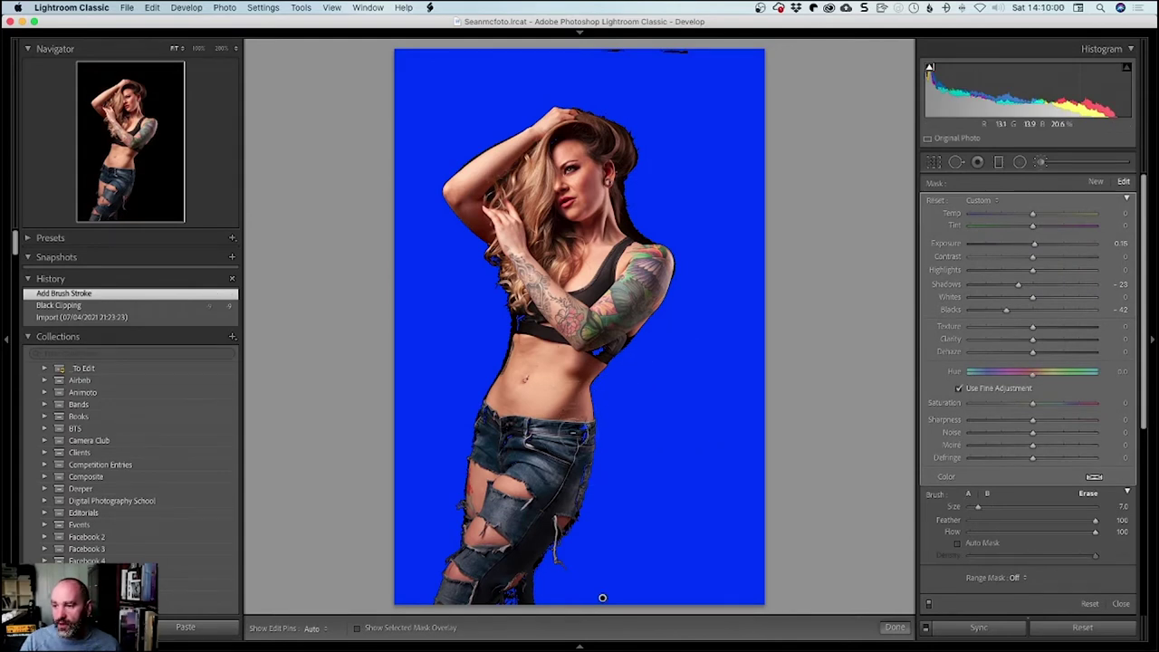
key("h")
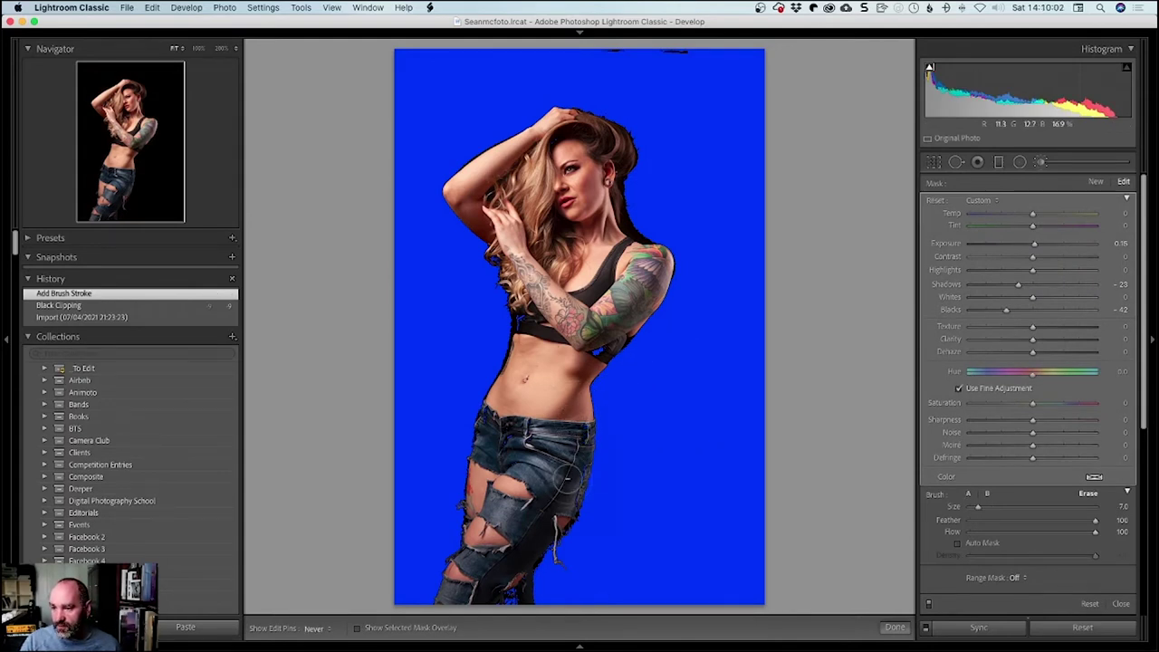
left_click(544, 387)
left_click_drag(602, 344, 589, 353)
left_click_drag(535, 322, 542, 331)
key("h")
mouse_move(505, 543)
left_mouse_down()
mouse_move(507, 580)
mouse_move(512, 570)
left_mouse_up()
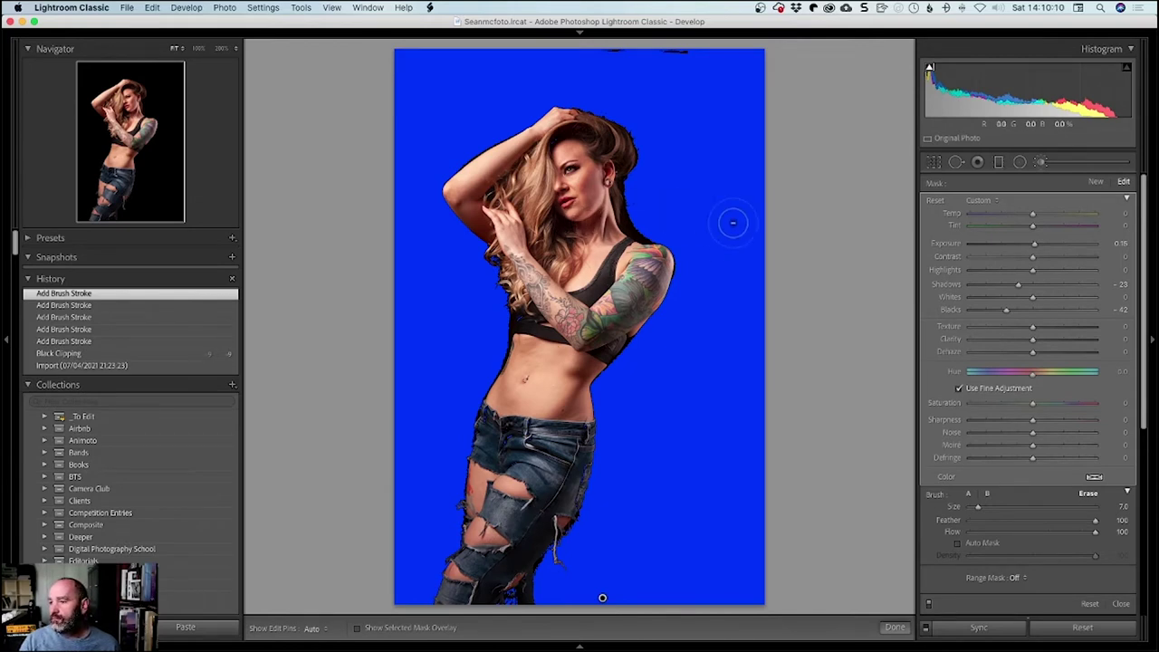
key("alt")
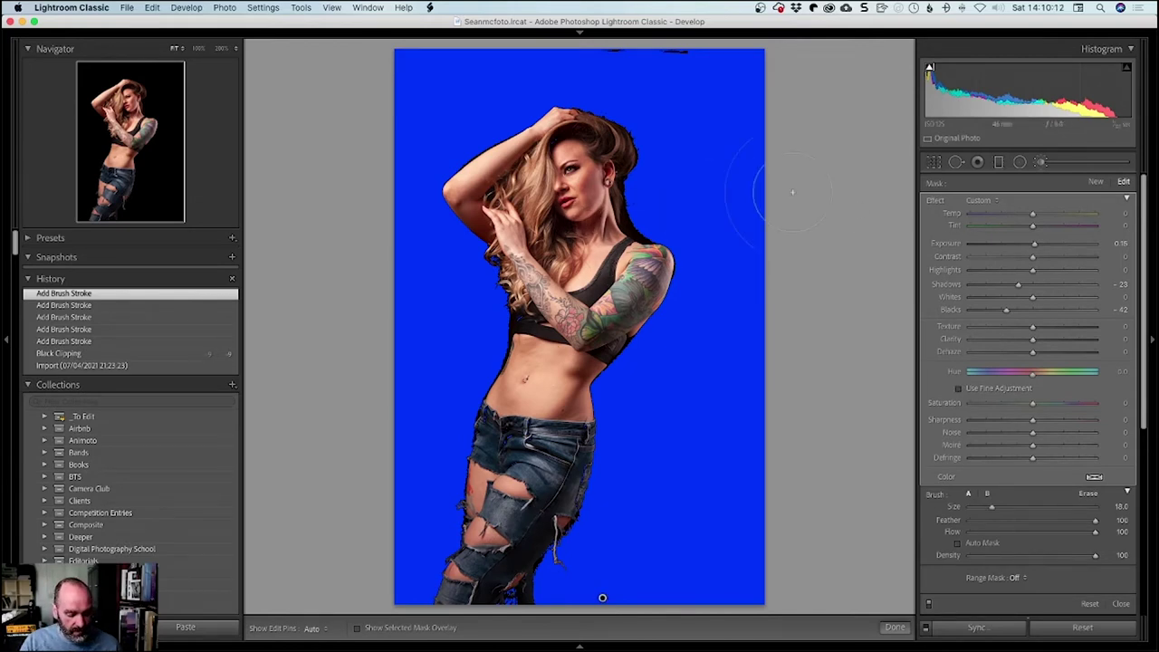
- Hide the mask overlay, then nudge the brush's Exposure and reset it to 0.00
key("o")
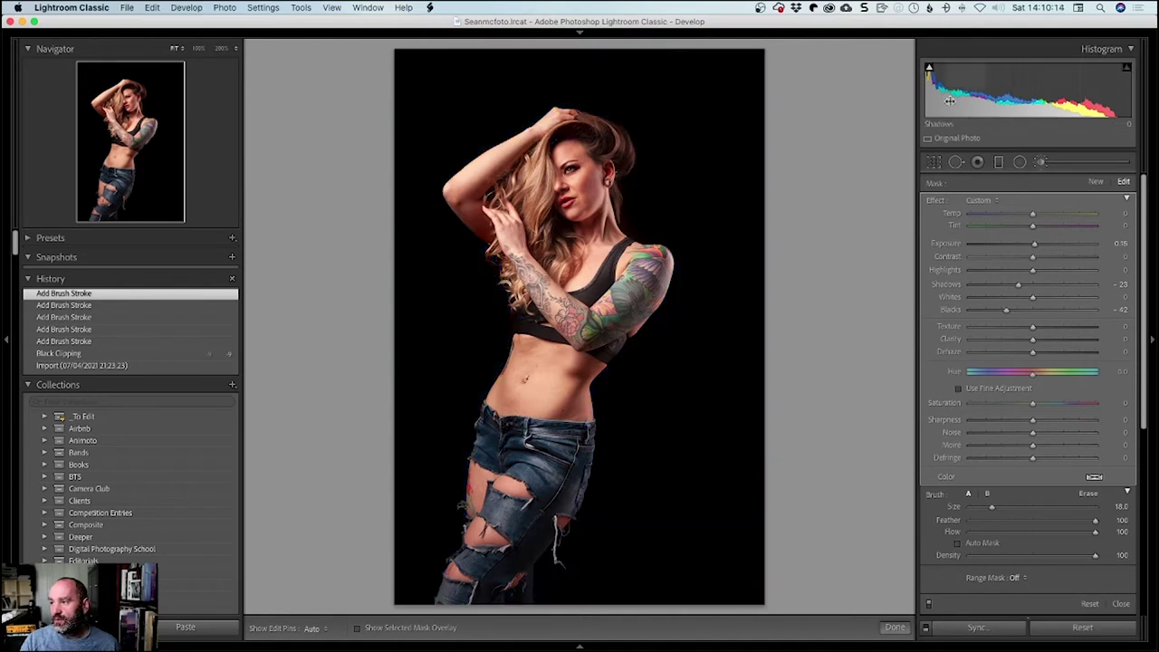
mouse_move(930, 69)
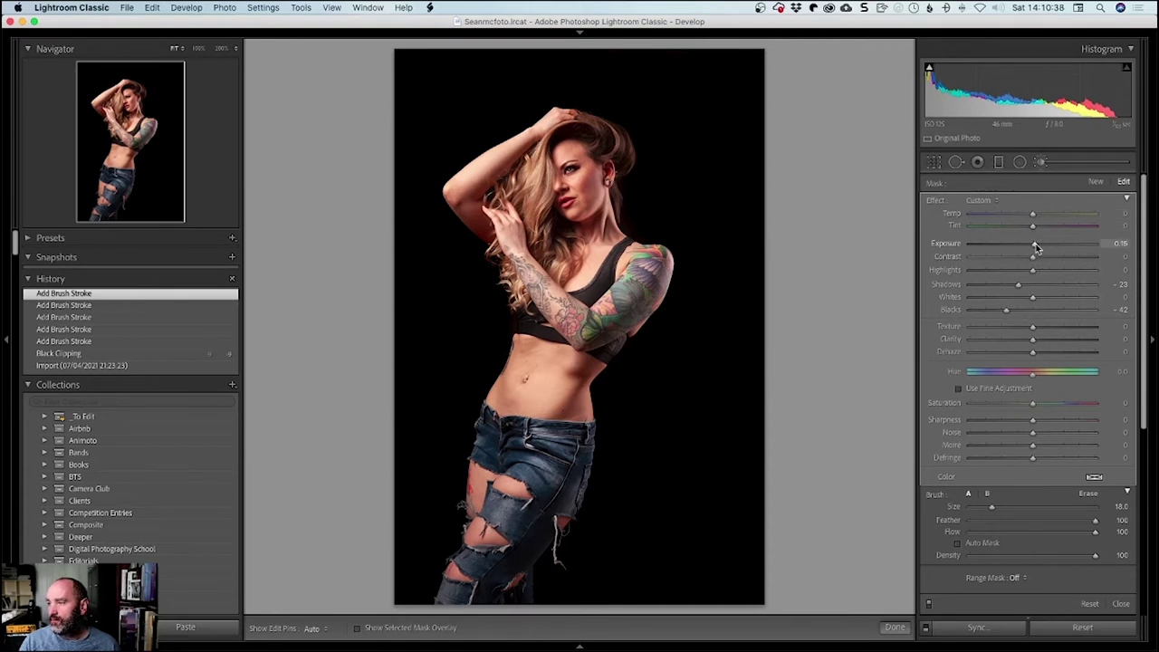
left_click_drag(1038, 249, 1045, 248)
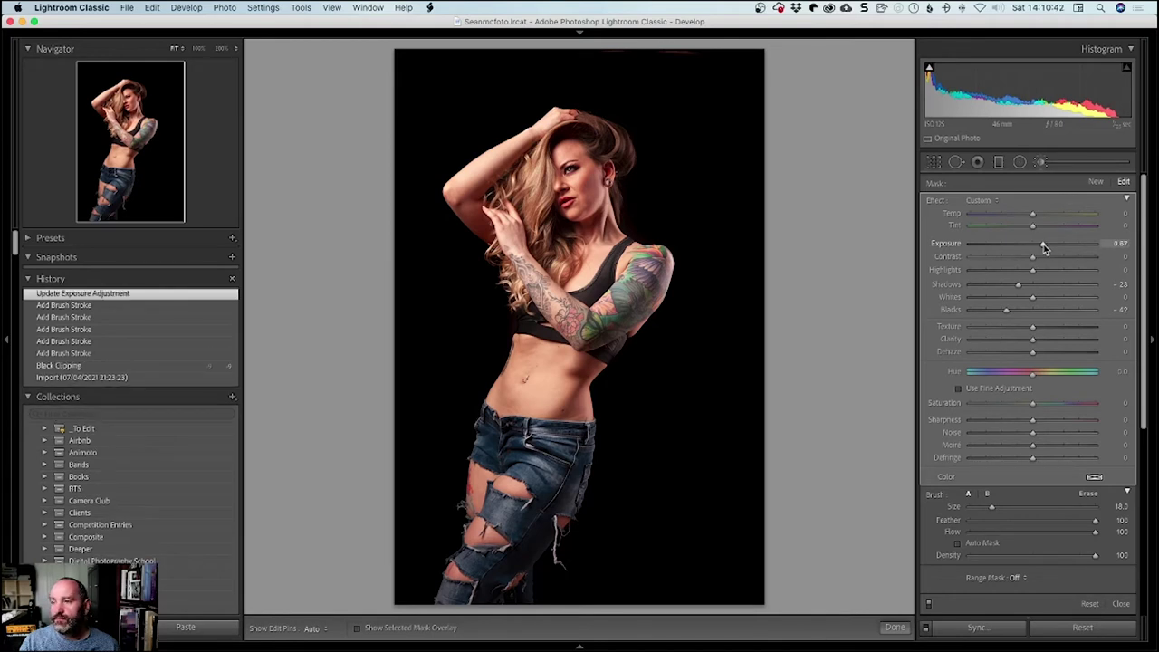
double_click(949, 244)
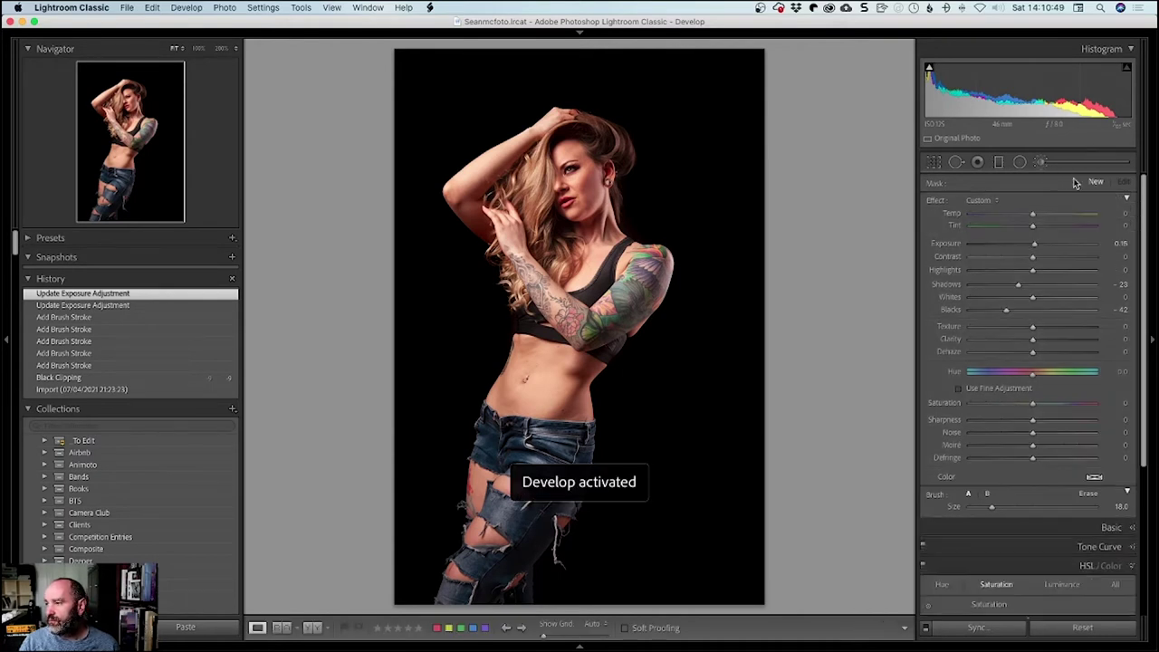
- Leave the brush, show Basic, nudge global Exposure, then reset it to 0.00
key("k")
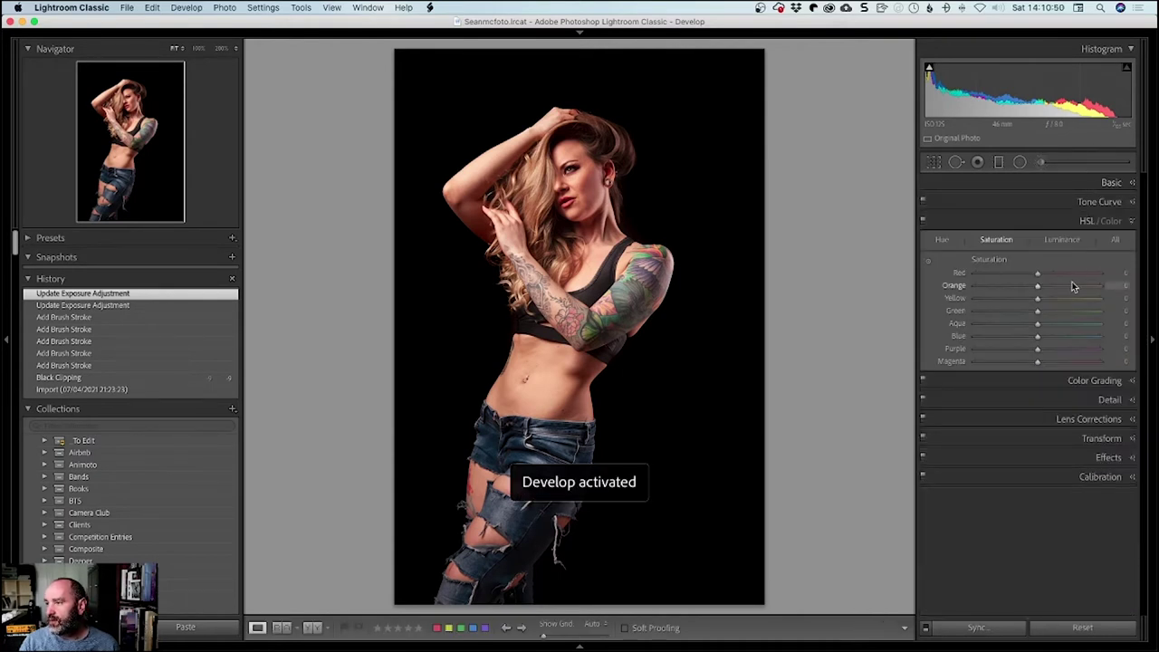
left_click(1111, 183)
left_click_drag(1034, 307, 1037, 313)
double_click(941, 311)
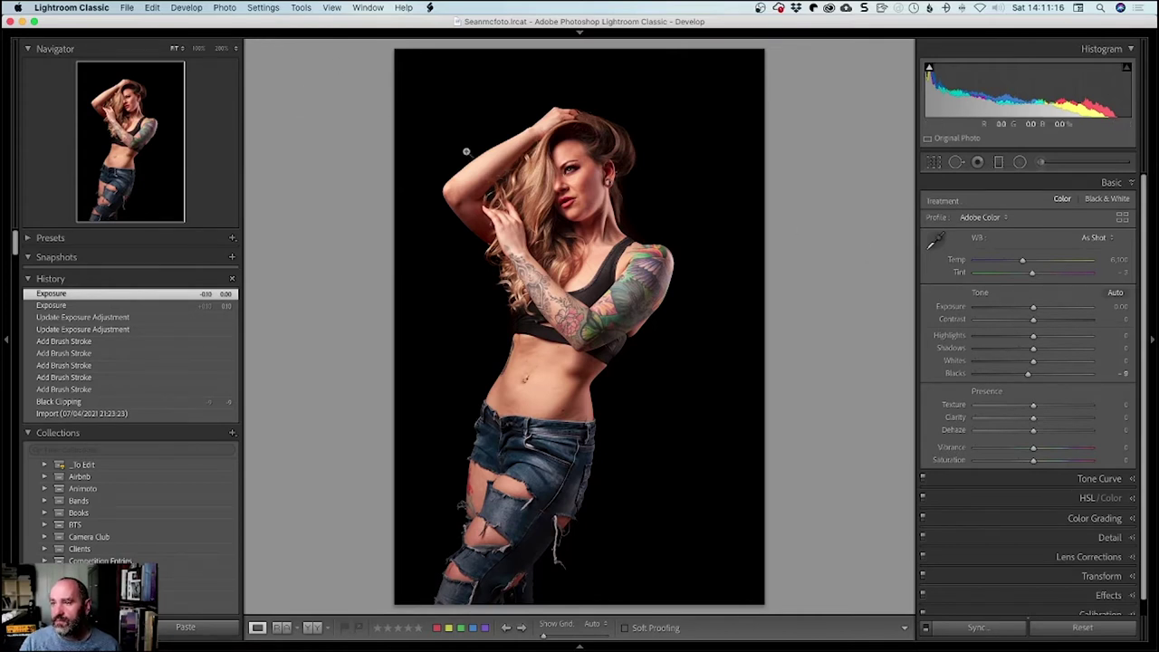
left_click(574, 172)
left_click(573, 172)
left_click(613, 163)
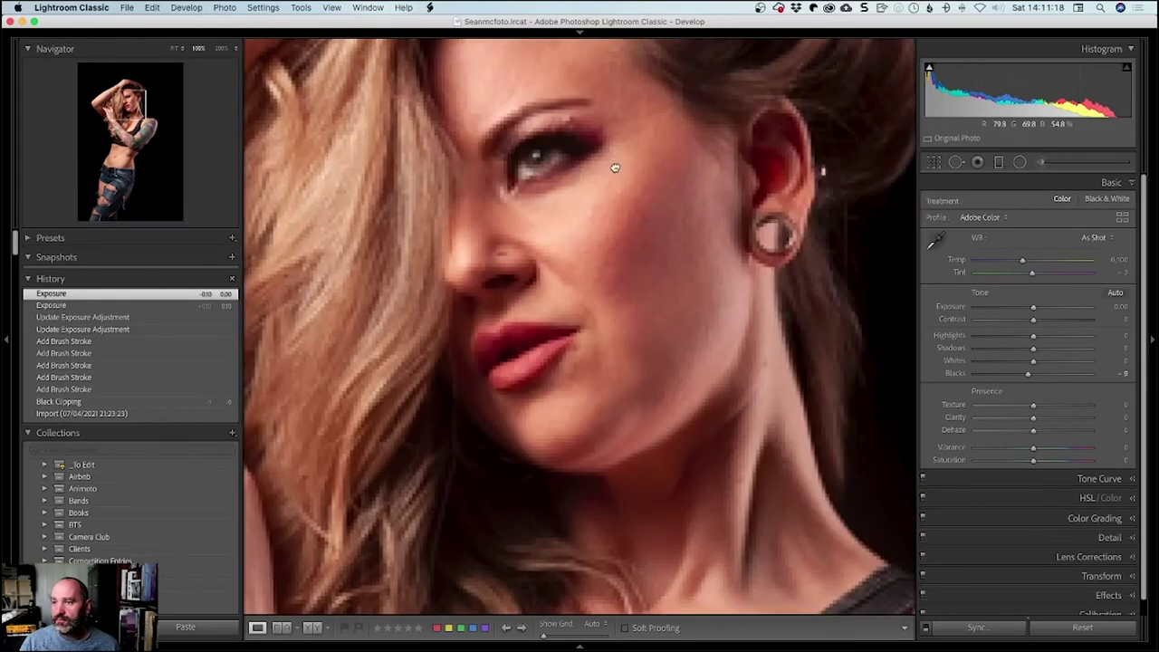
left_click_drag(613, 163, 600, 262)
left_click_drag(588, 315, 394, 94)
scroll(395, 94, "down", 15)
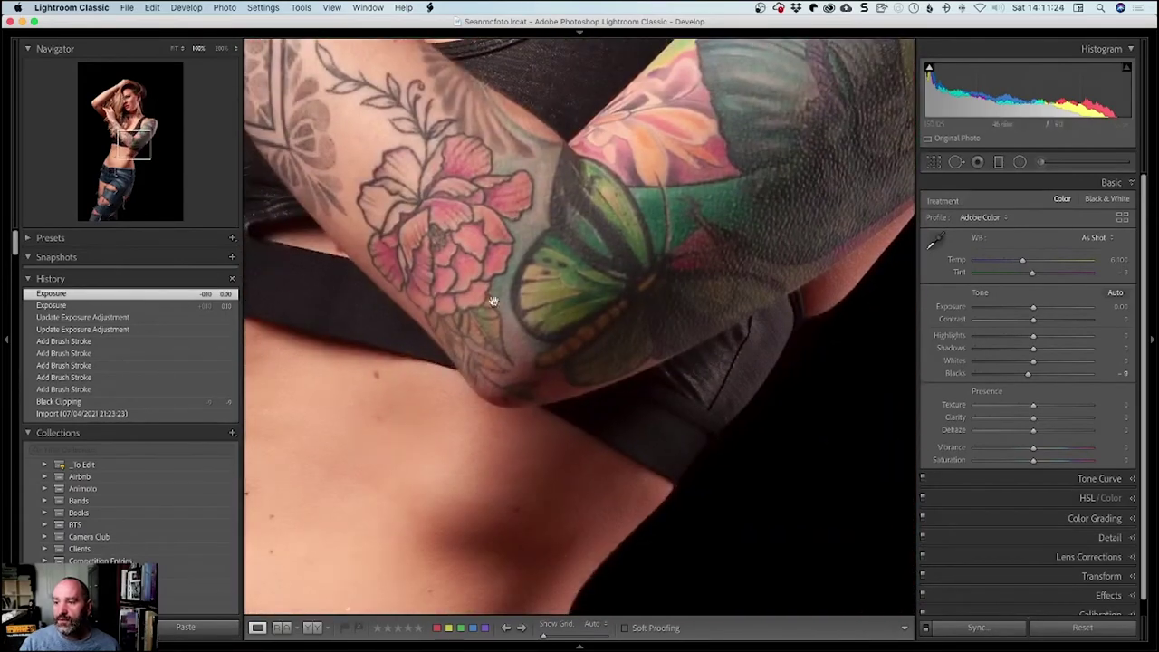
scroll(487, 368, "down", 15)
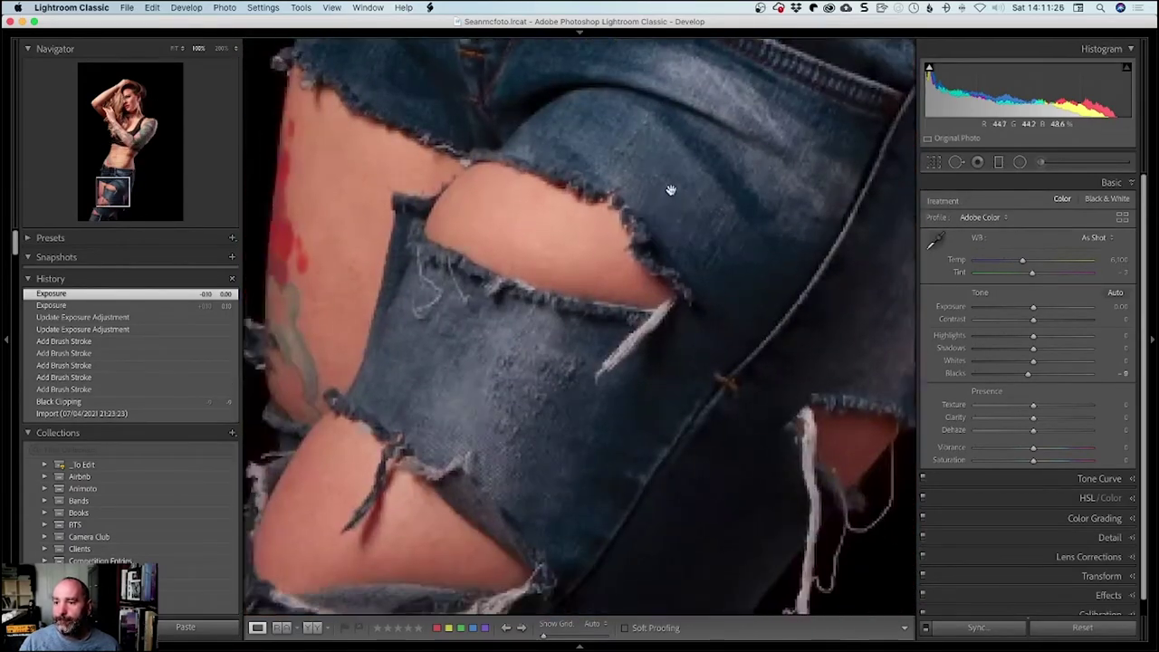
scroll(605, 365, "up", 20)
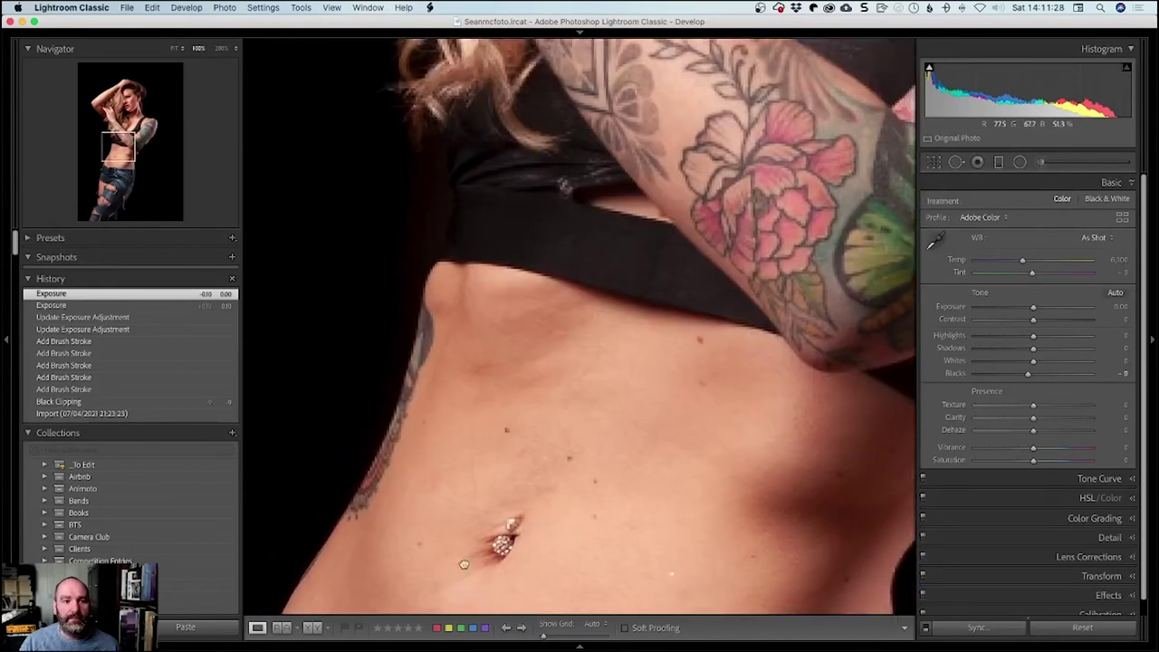
scroll(330, 400, "up", 10)
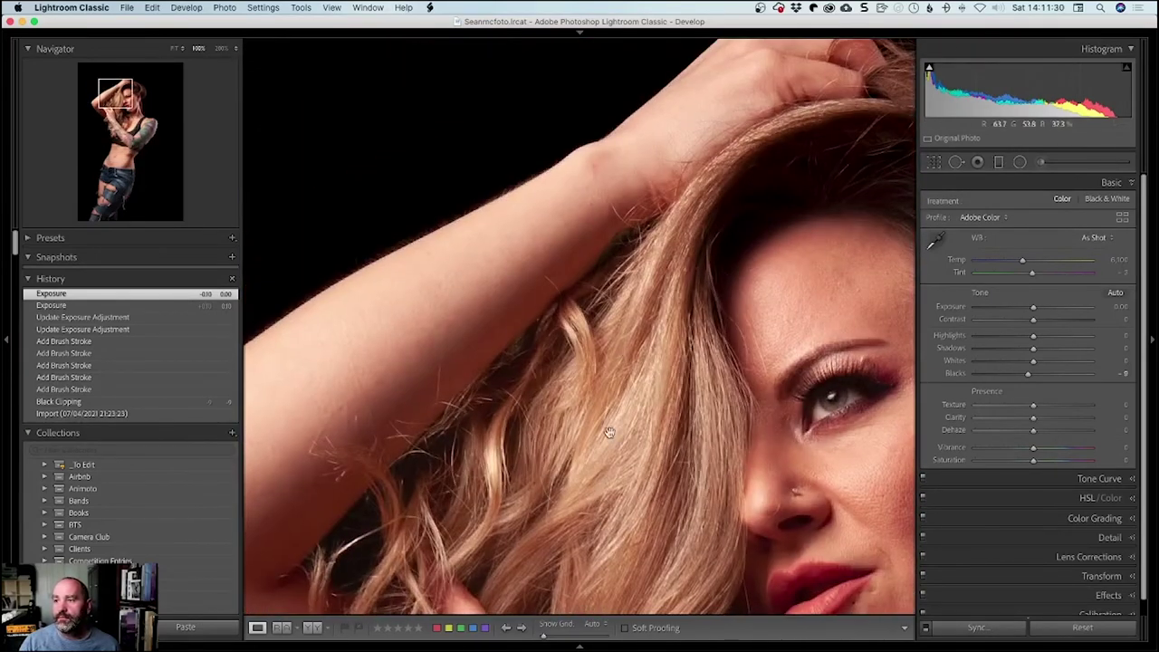
scroll(331, 400, "down", 10)
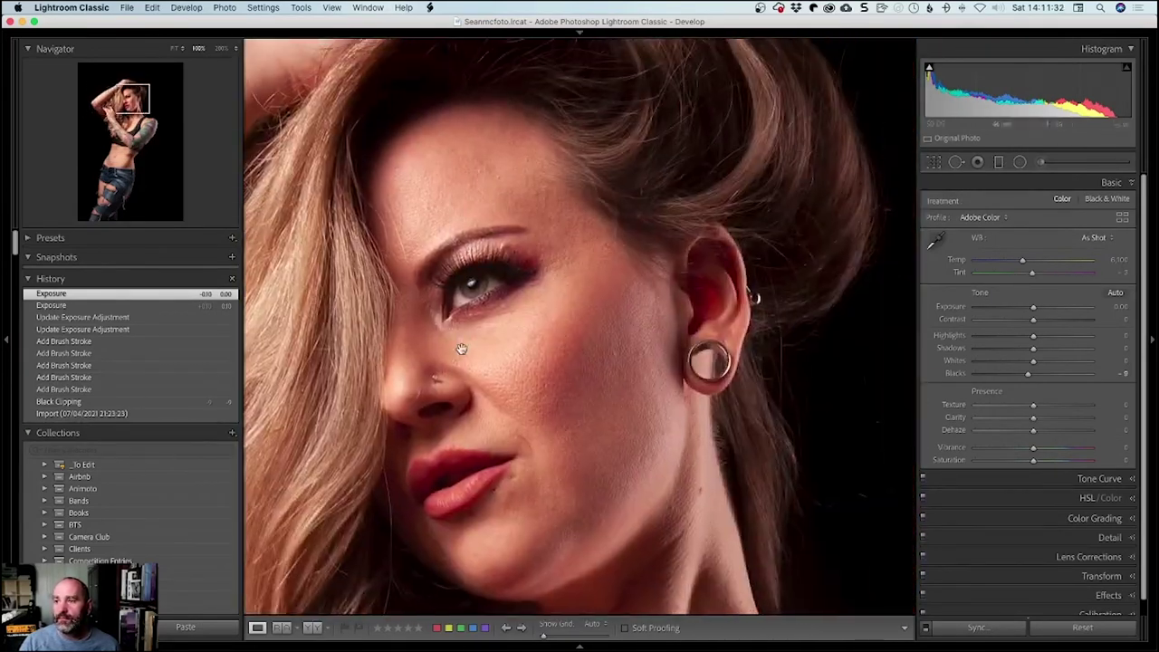
scroll(412, 275, "up", 8)
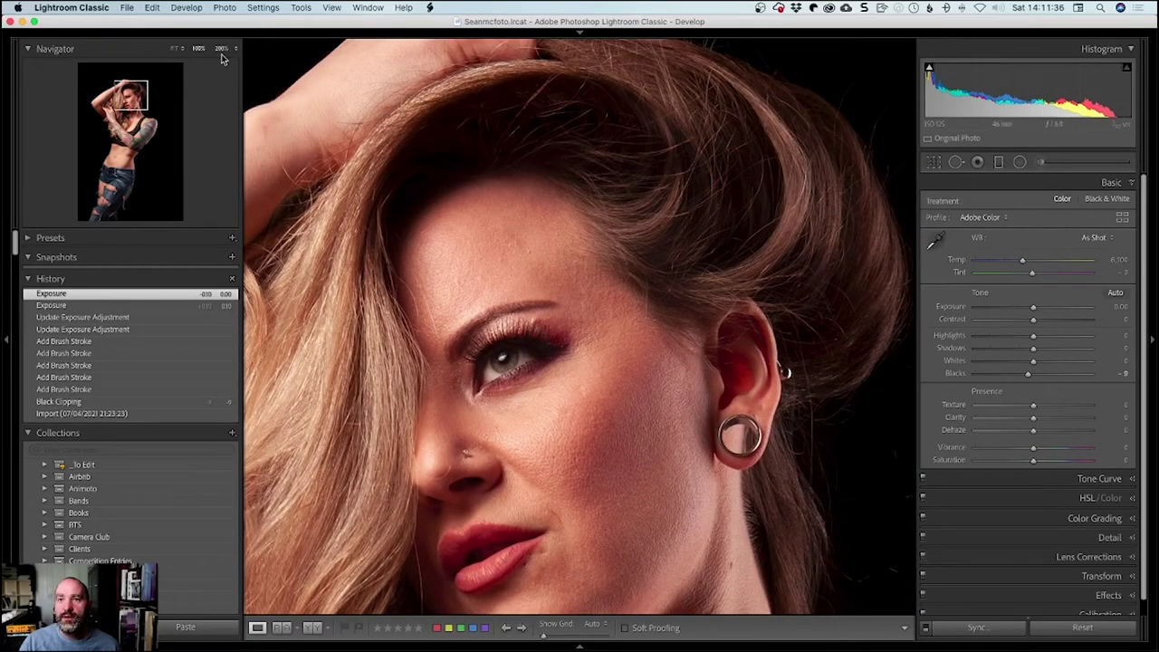
- Send the portrait to Adobe Photoshop 2021 via Photo > Edit In and switch over to it
left_click(223, 7)
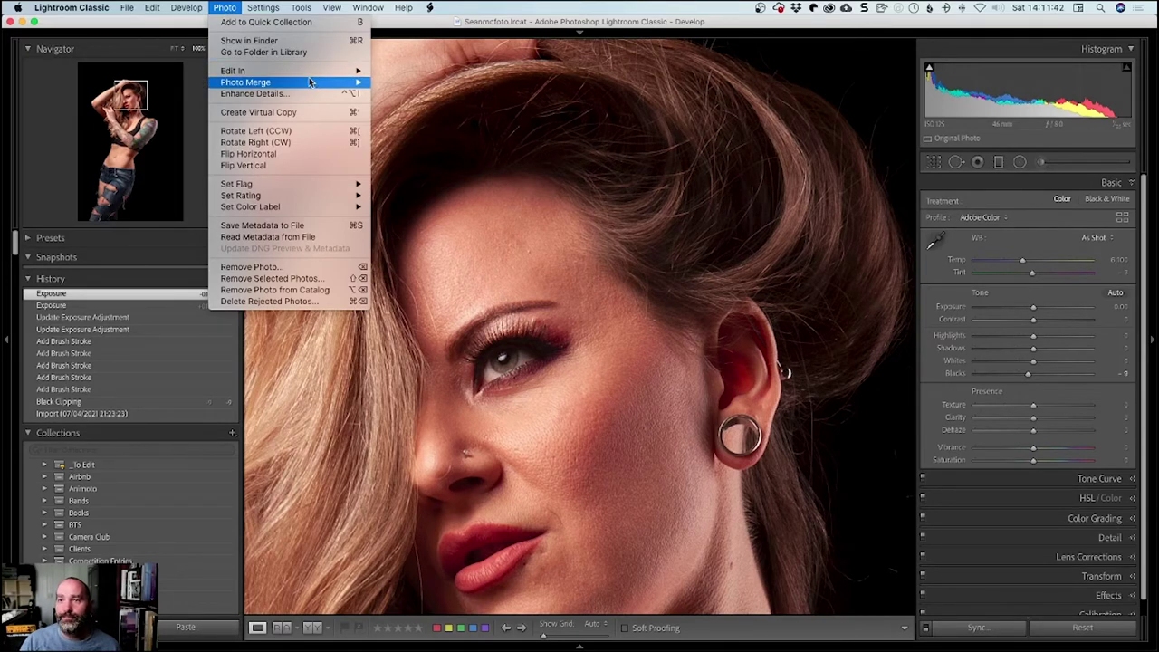
mouse_move(318, 76)
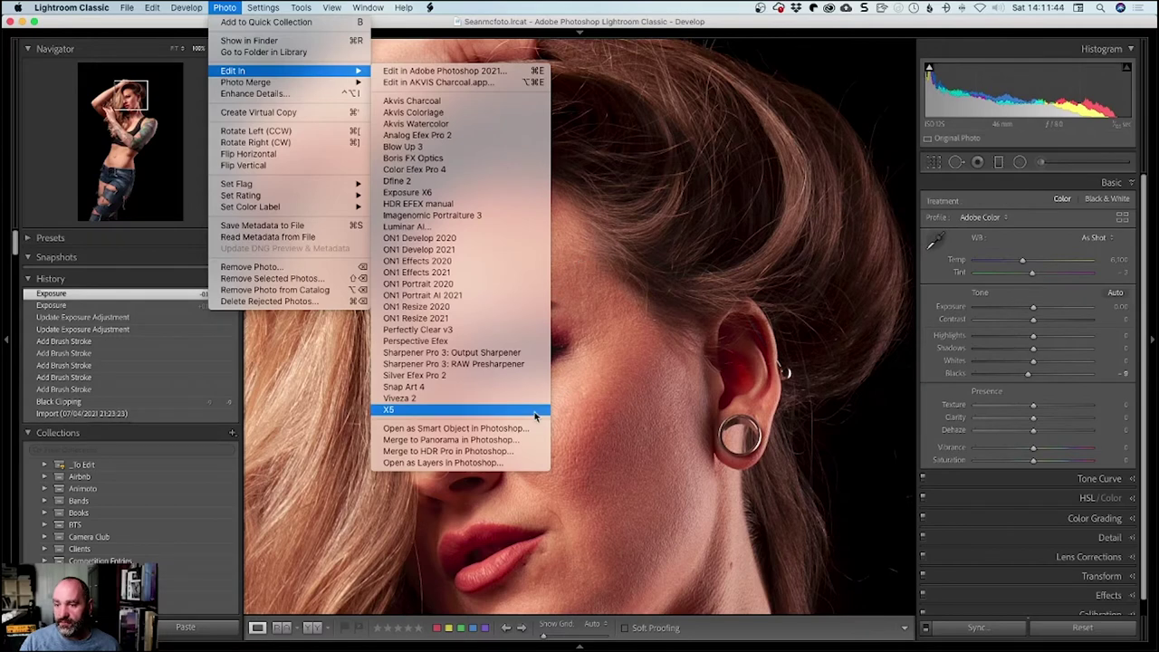
left_click(501, 71)
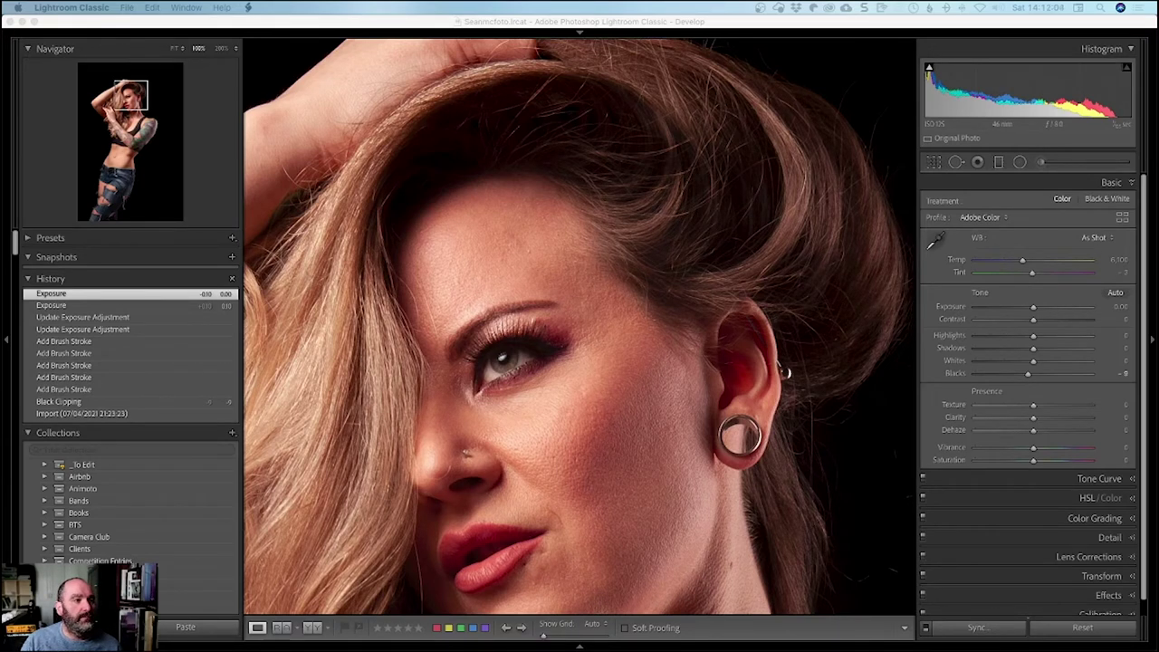
key("super+Tab")
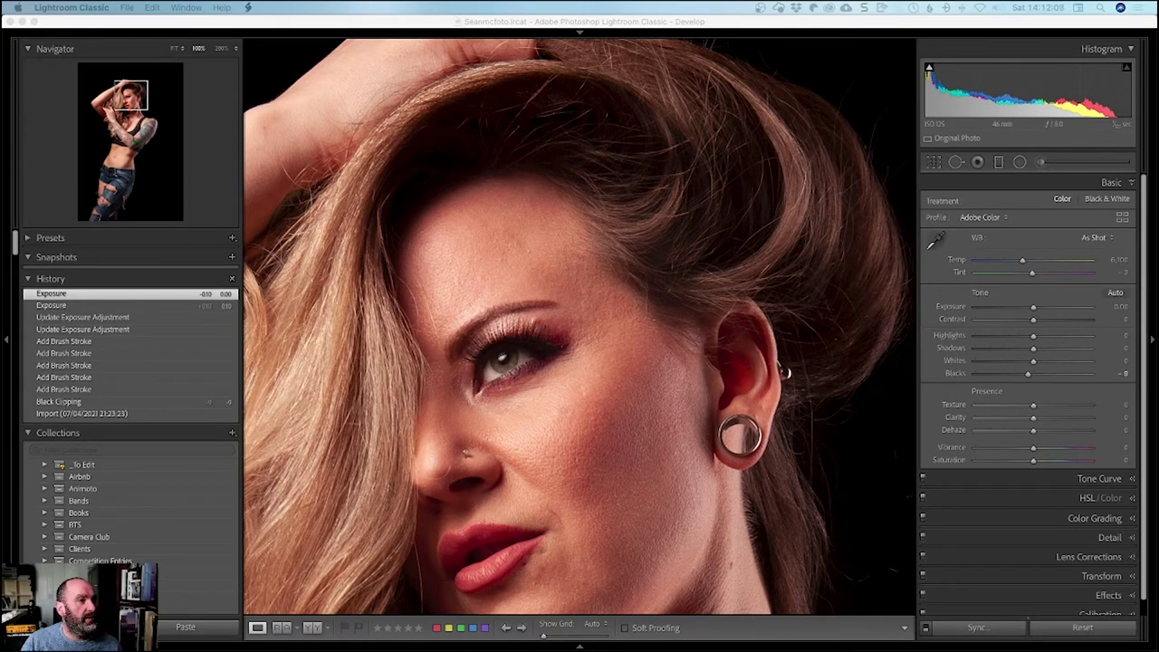
- Maximise Photoshop, select the Healing Brush, zoom in on the face and shrink the brush
key("super+Tab")
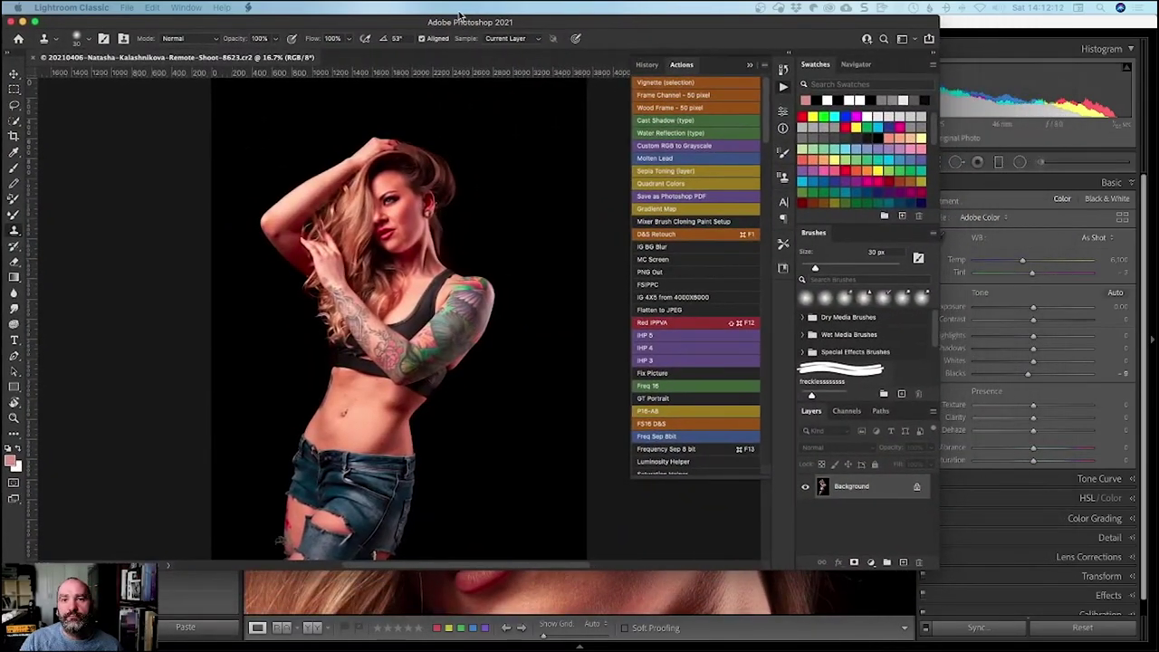
left_click_drag(936, 564, 1144, 642)
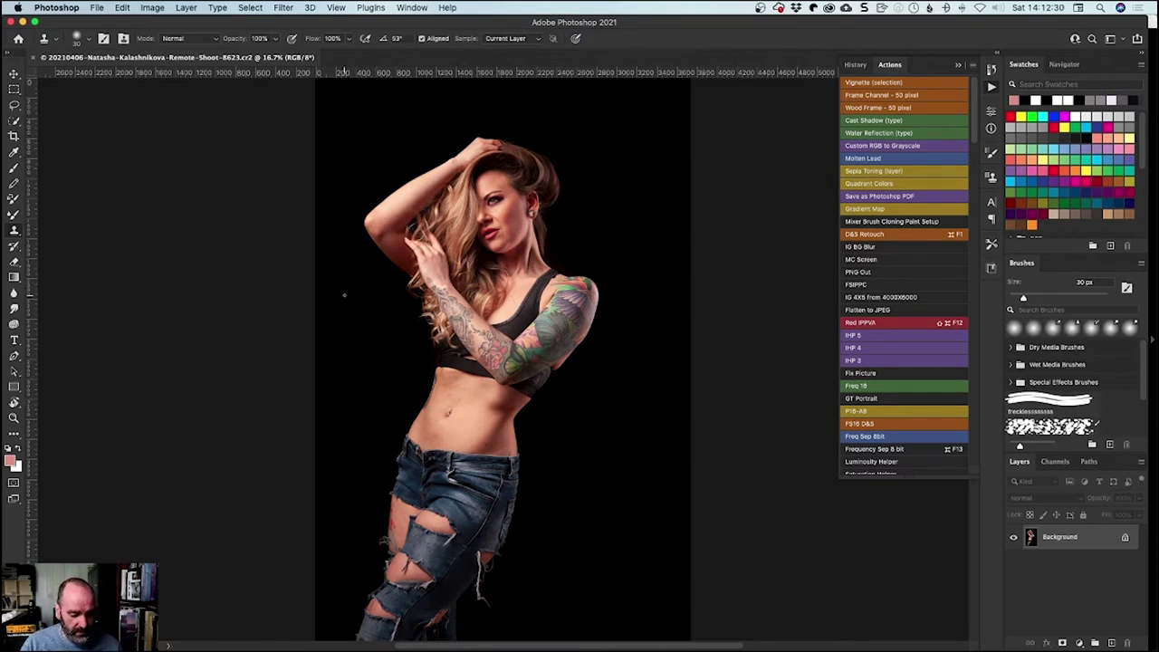
key("j")
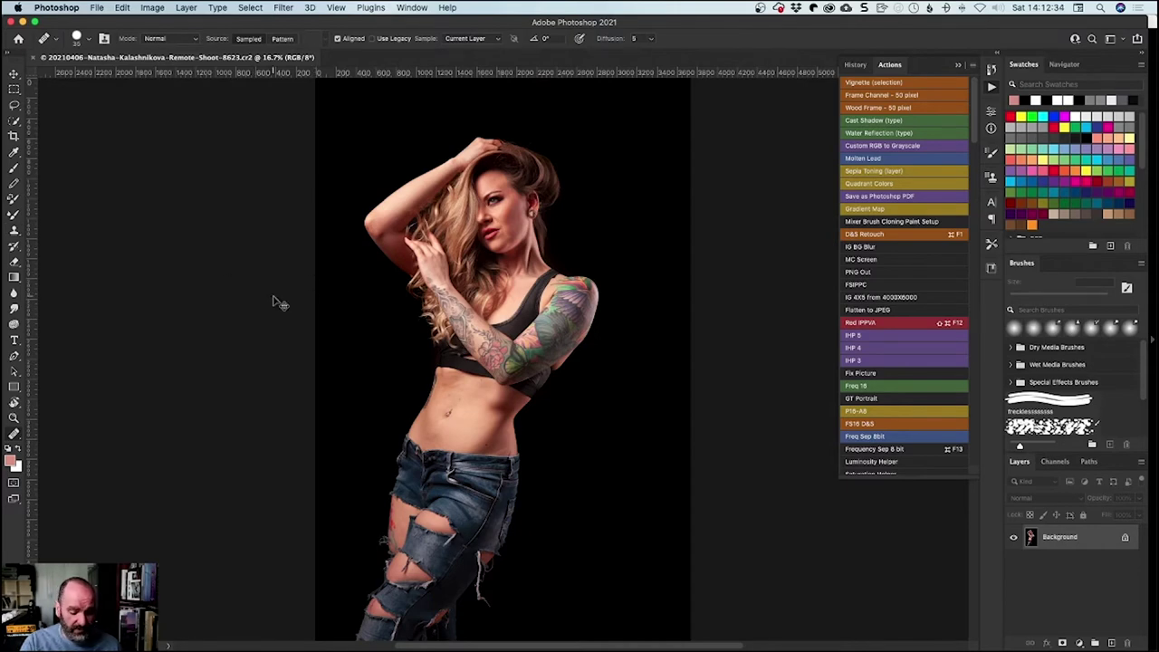
key("super+equal")
key("super+equal")
key("super+equal")
key("super+equal")
key("super+equal")
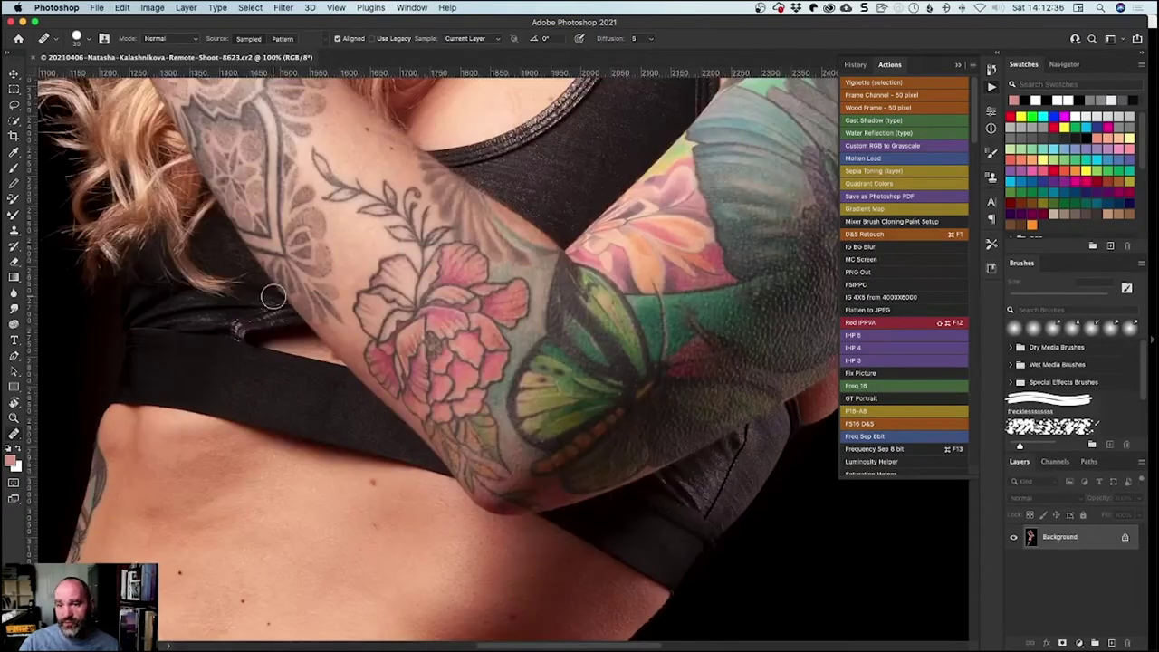
scroll(225, 540, "up", 15)
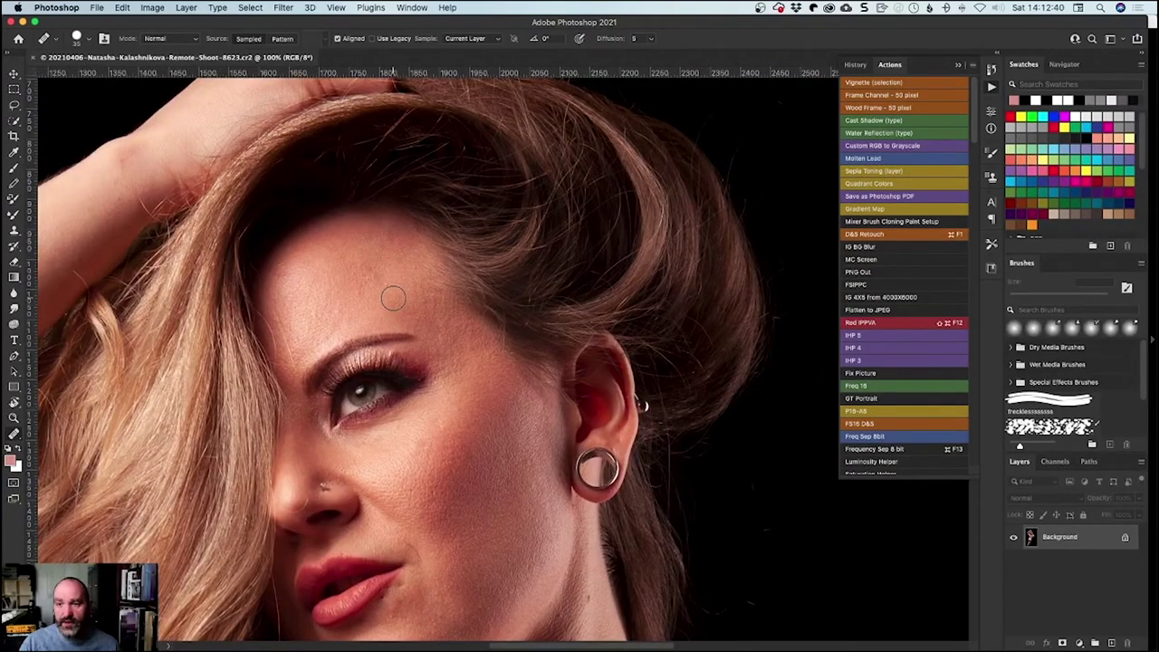
key("bracketleft")
key("bracketleft")
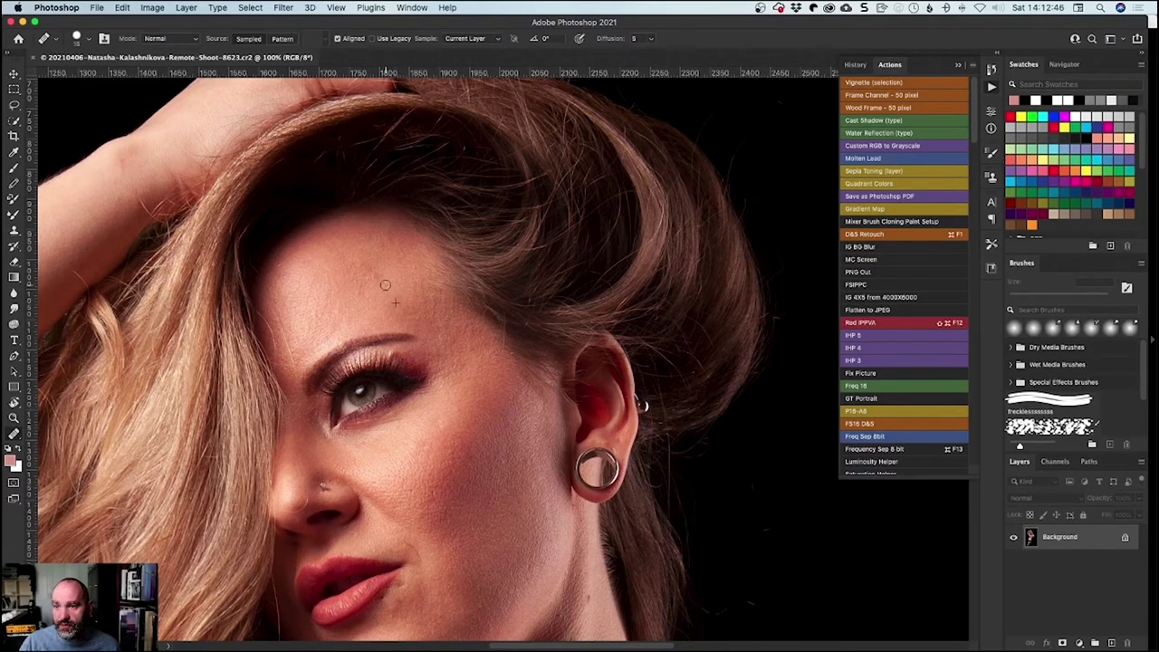
- Heal blemishes on the forehead, cheek and neck, sampling clean skin near each
left_click(411, 301, "alt")
left_click(413, 269)
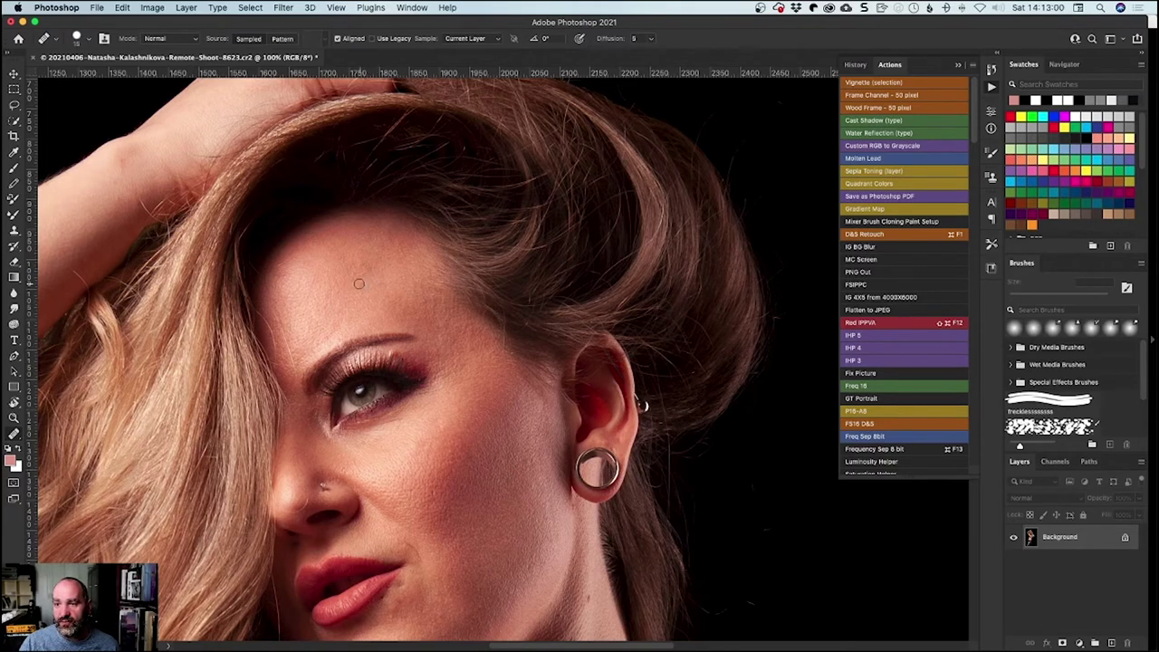
left_click(448, 435, "alt")
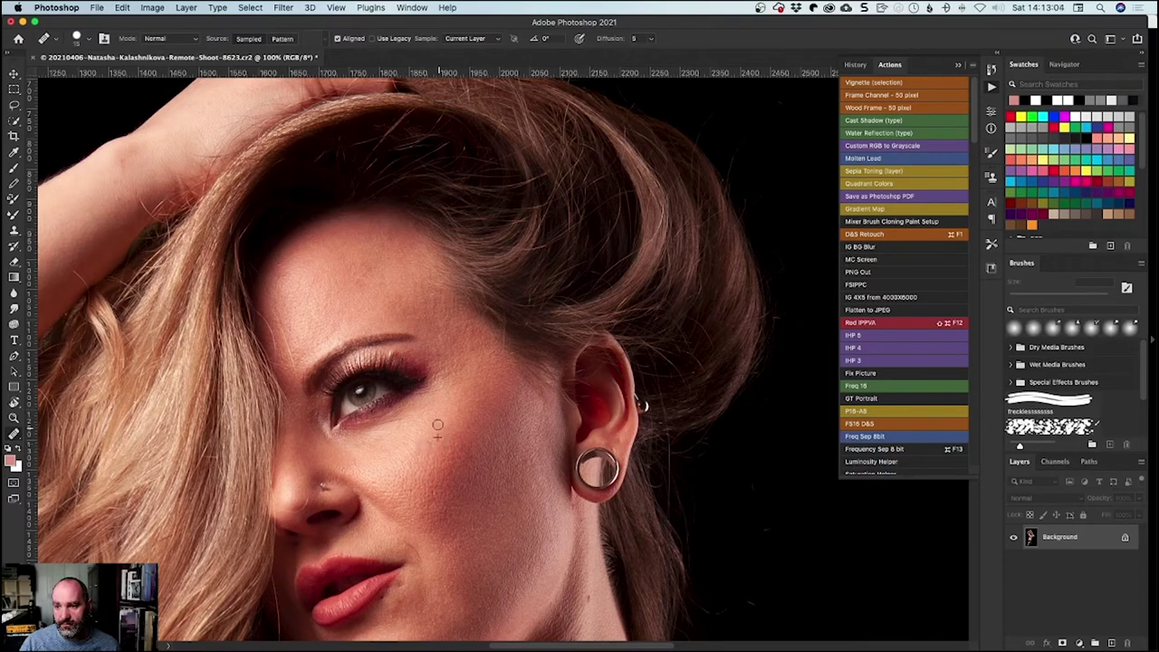
left_click_drag(466, 458, 383, 365)
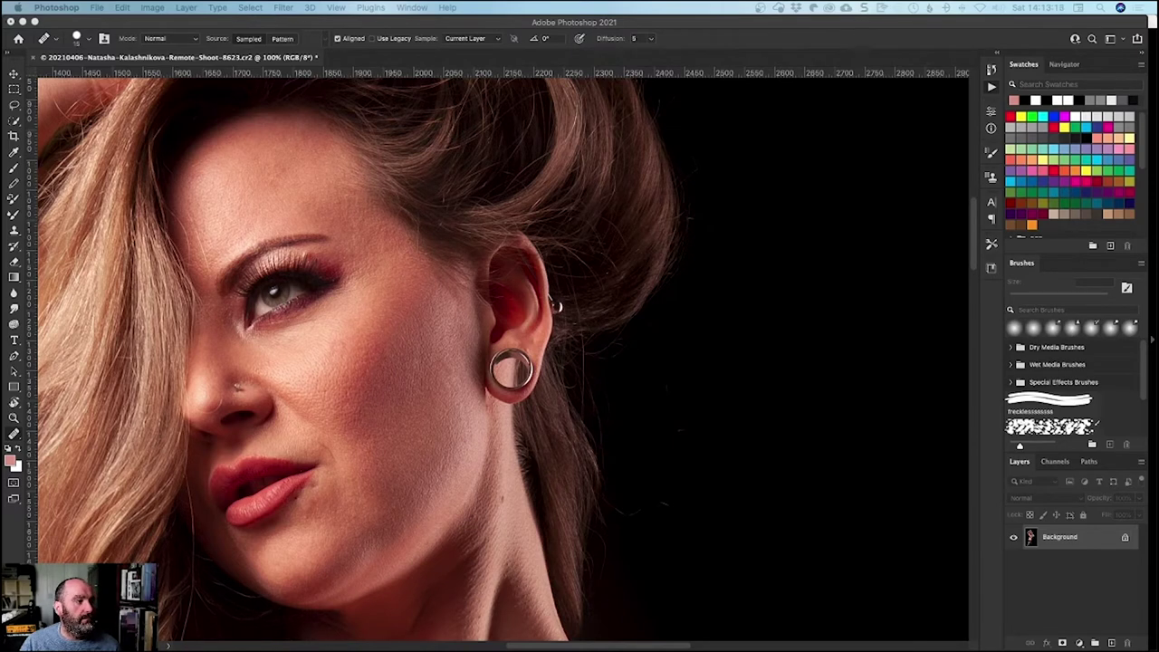
left_click(472, 541)
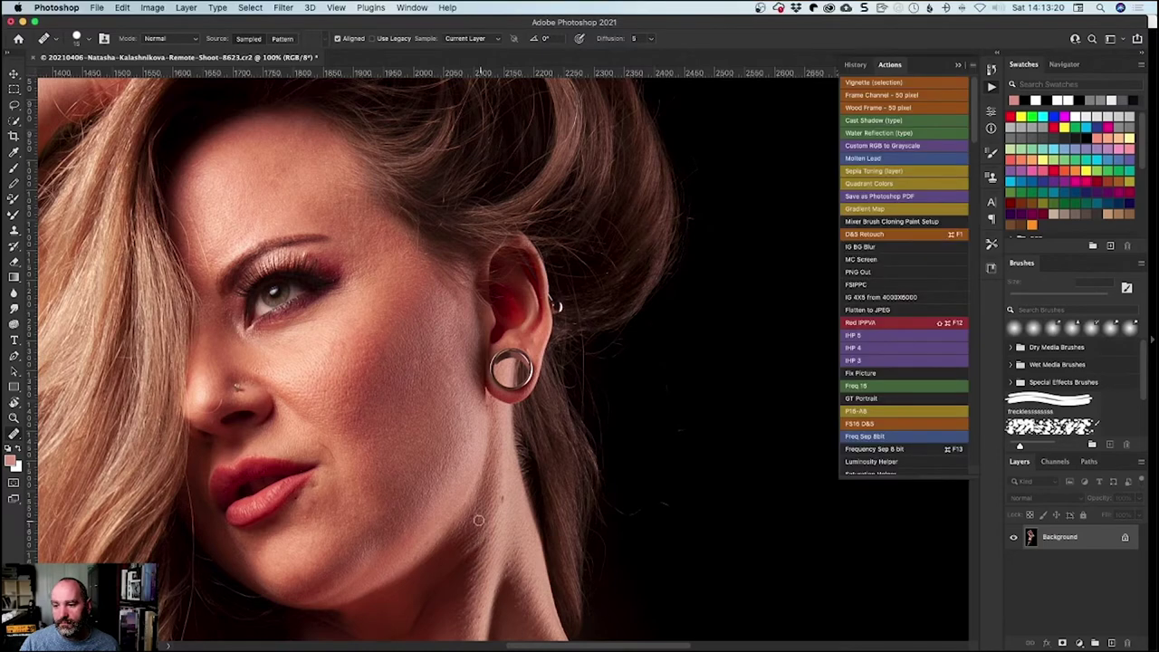
scroll(475, 525, "down", 5)
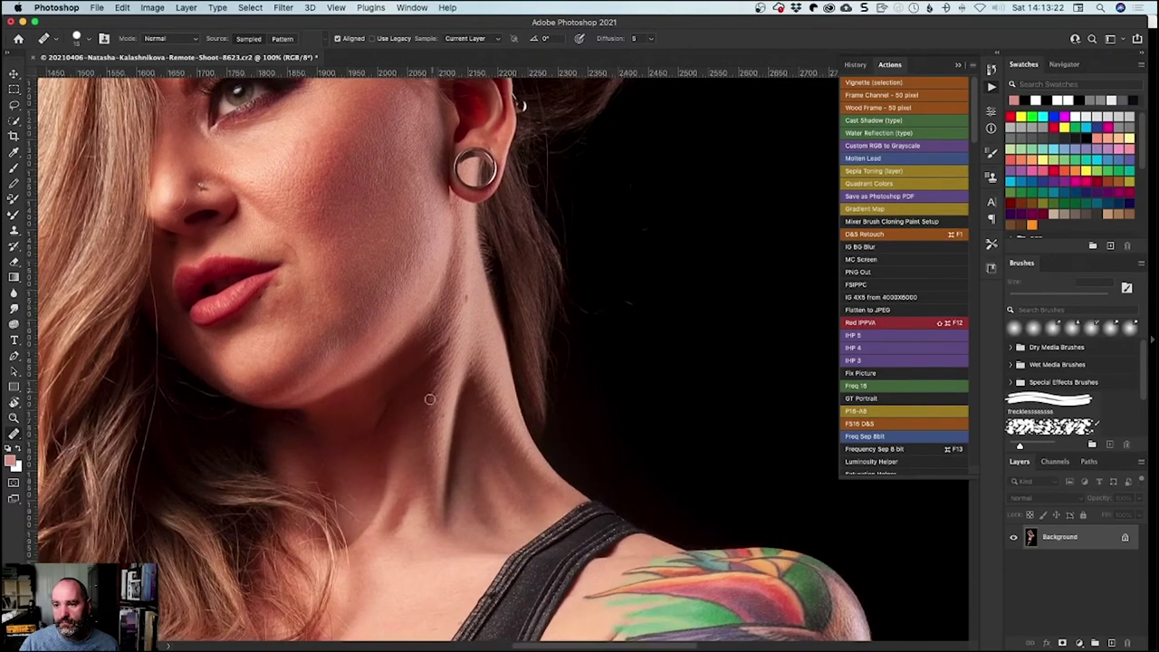
left_click(401, 421, "alt")
mouse_move(387, 401)
left_mouse_down()
mouse_move(381, 422)
mouse_move(398, 387)
mouse_move(388, 388)
left_mouse_up()
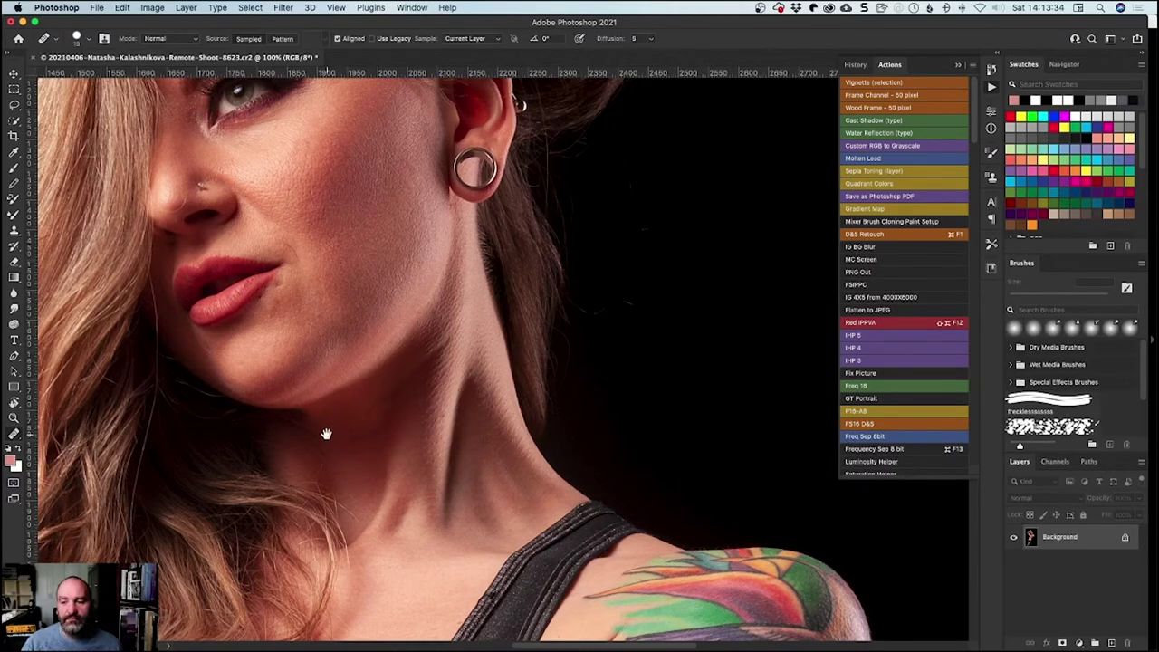
mouse_move(329, 440)
left_mouse_down()
mouse_move(313, 4)
mouse_move(366, 194)
left_mouse_up()
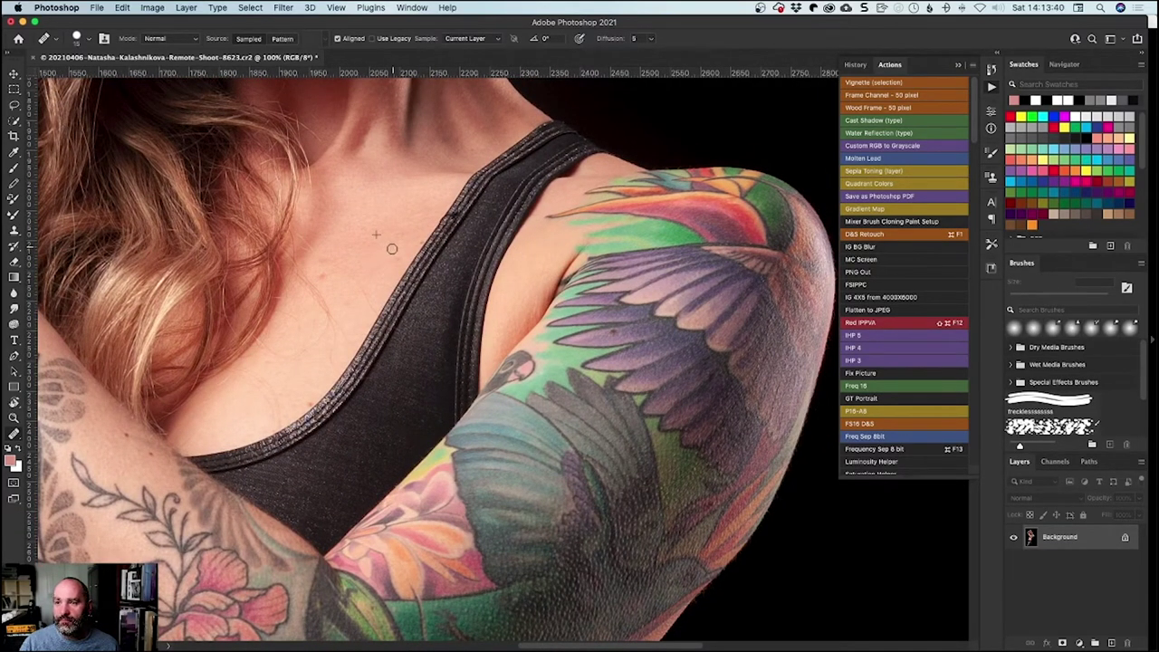
- Pan down to the belly and elbow tattoos and dismiss the locked-layer warning
left_click_drag(314, 381, 579, 86)
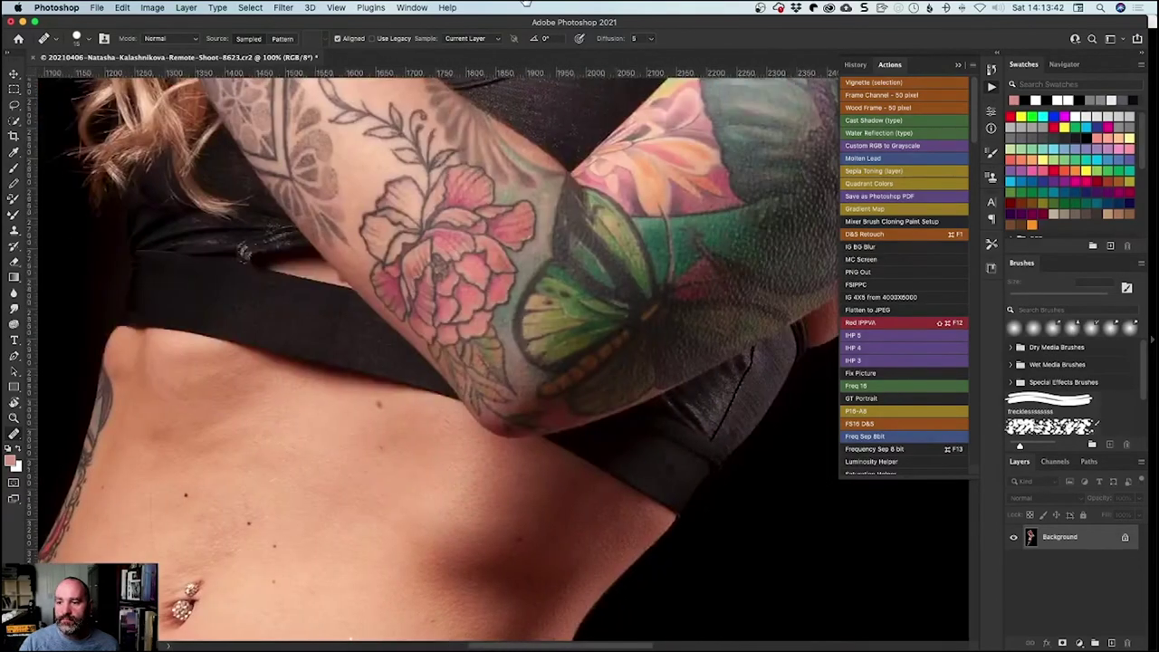
left_click_drag(459, 584, 571, 416)
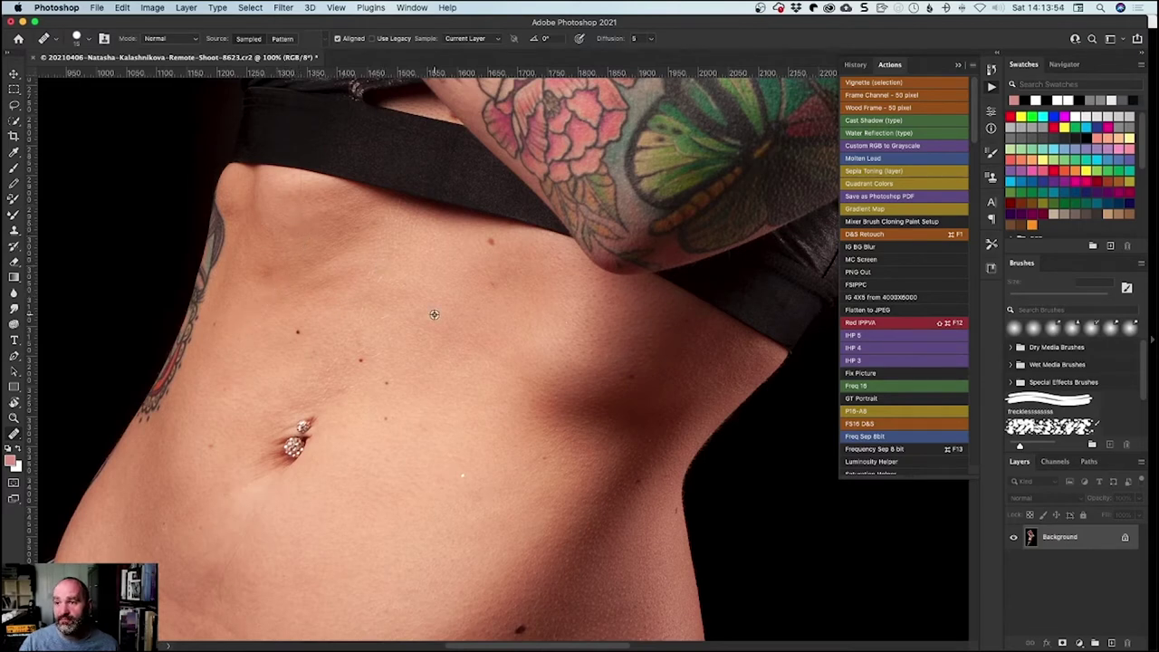
mouse_move(453, 434)
left_mouse_down()
mouse_move(272, 238)
mouse_move(308, 263)
mouse_move(373, 355)
left_mouse_up()
left_click(351, 355, "super")
left_click(667, 227)
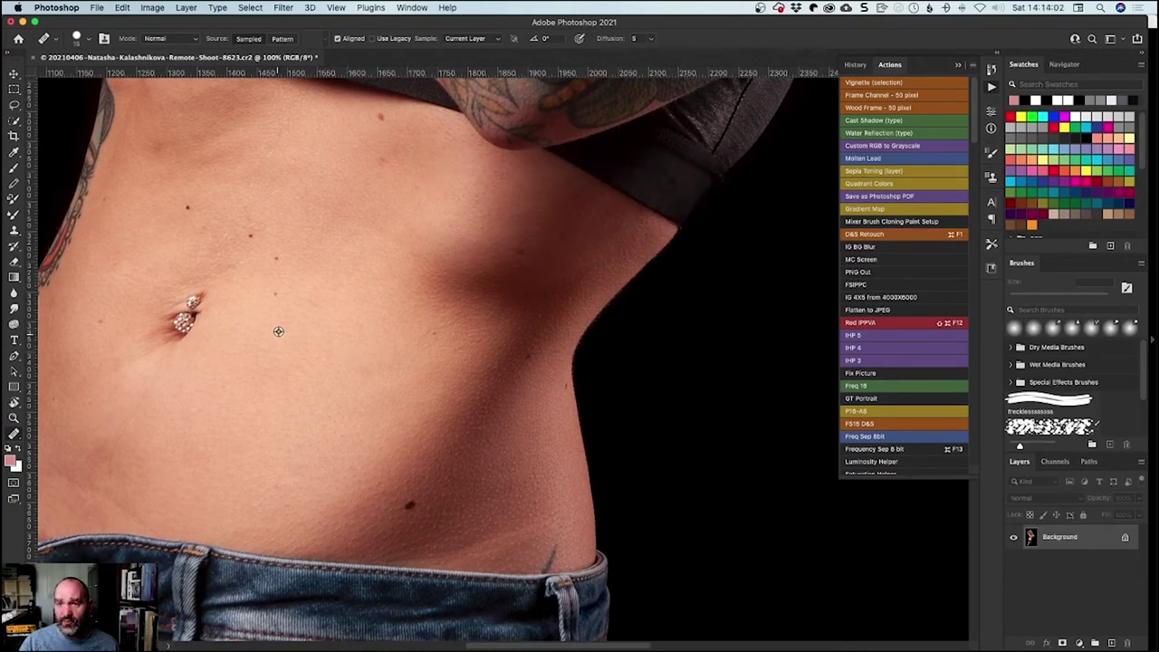
- Heal the small moles around the navel and the dark moles on the belly
left_click(276, 260)
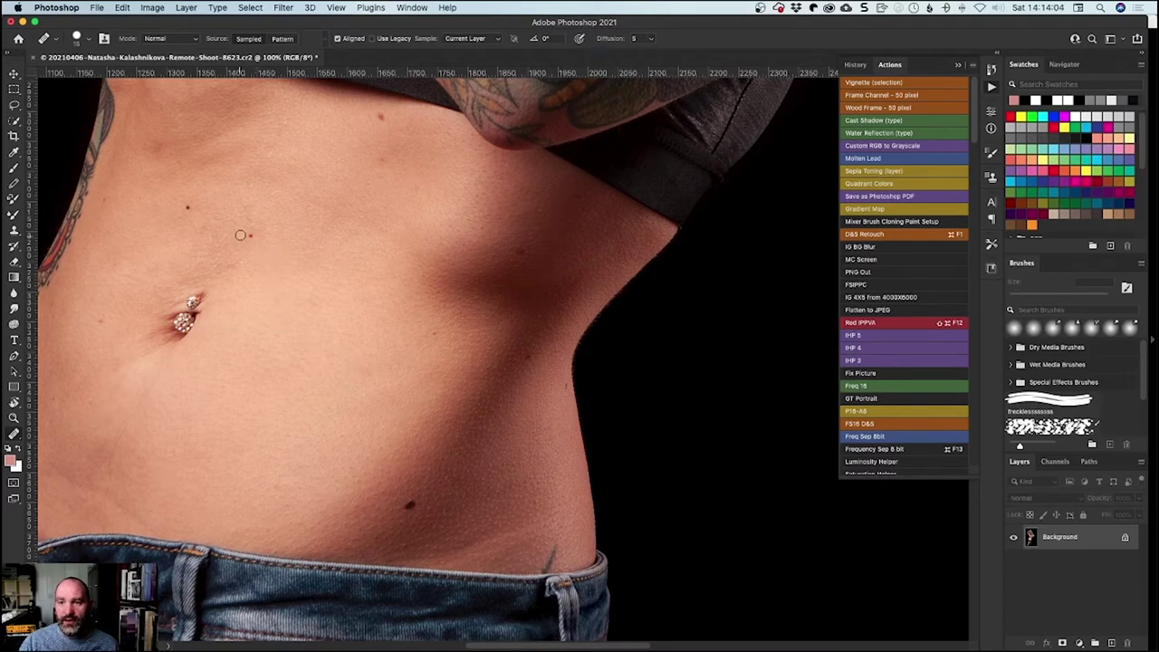
left_click(250, 237)
left_click(188, 208)
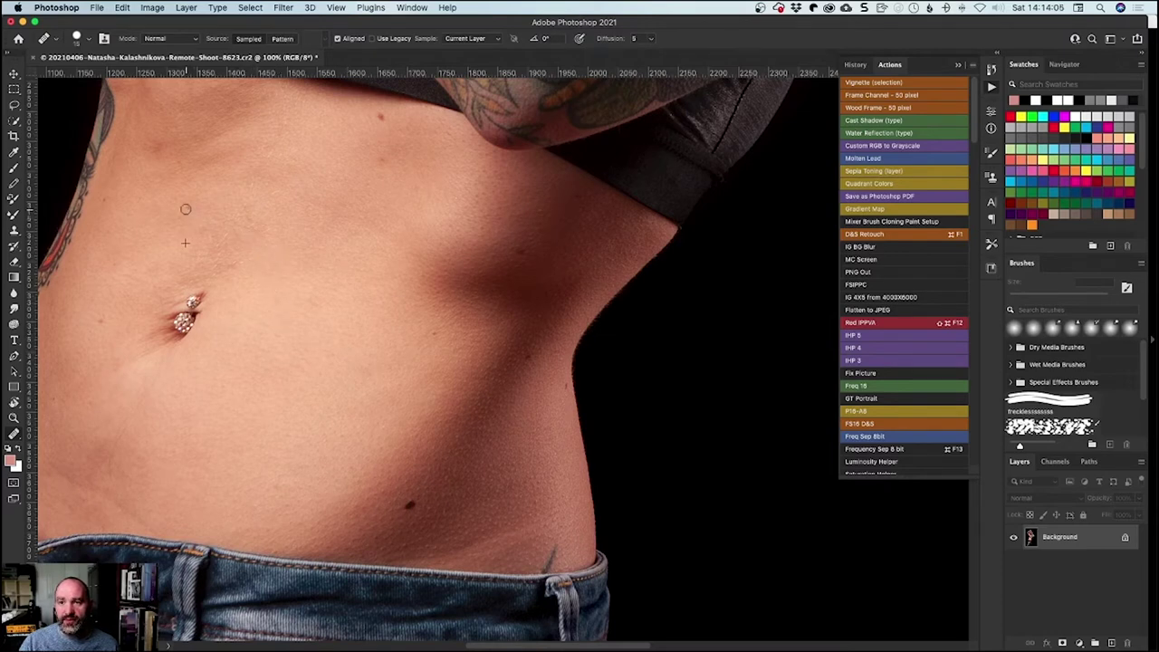
left_click(379, 117)
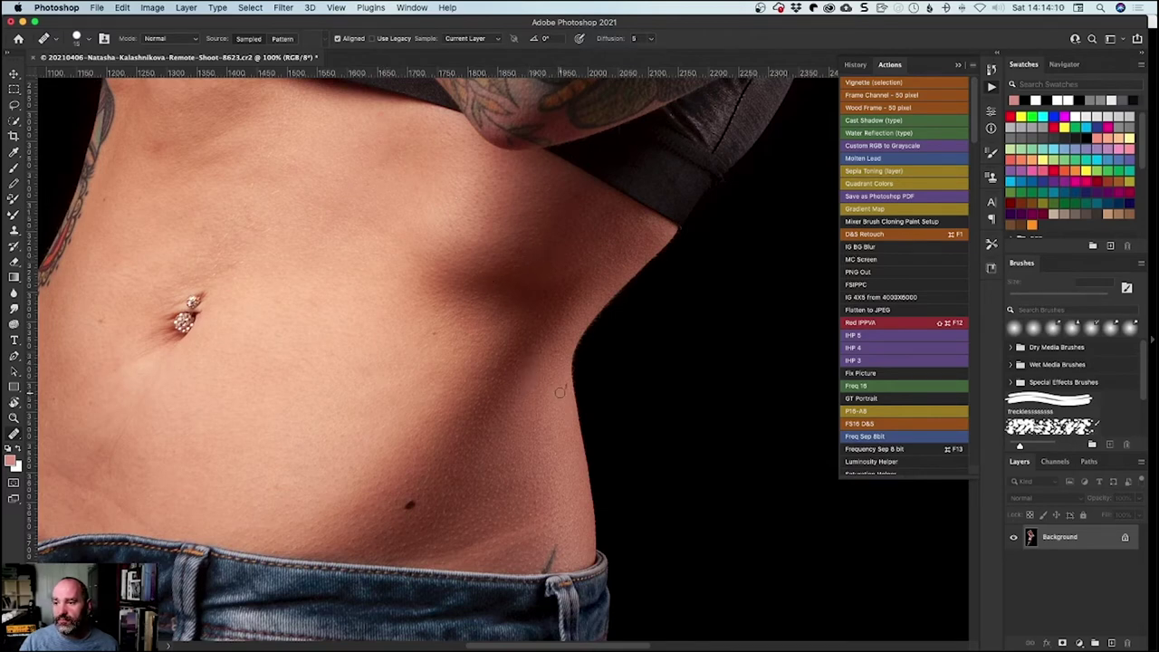
left_click(411, 503)
left_click(436, 354)
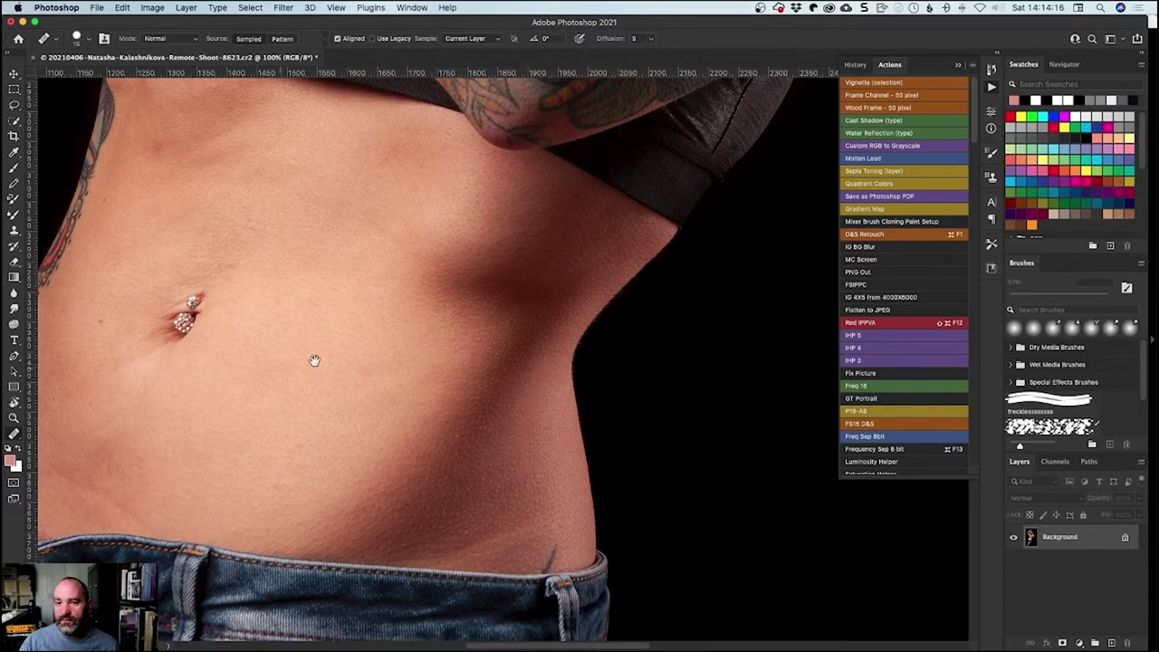
- Paint a healing stroke over the belly's right side, then pan back across the midriff
left_click_drag(419, 344, 732, 303)
mouse_move(601, 446)
left_mouse_down()
mouse_move(591, 453)
mouse_move(535, 425)
mouse_move(503, 403)
mouse_move(499, 380)
mouse_move(576, 363)
mouse_move(608, 310)
mouse_move(668, 352)
left_mouse_up()
scroll(517, 380, "right", 10)
scroll(517, 381, "up", 5)
left_click_drag(547, 352, 396, 383)
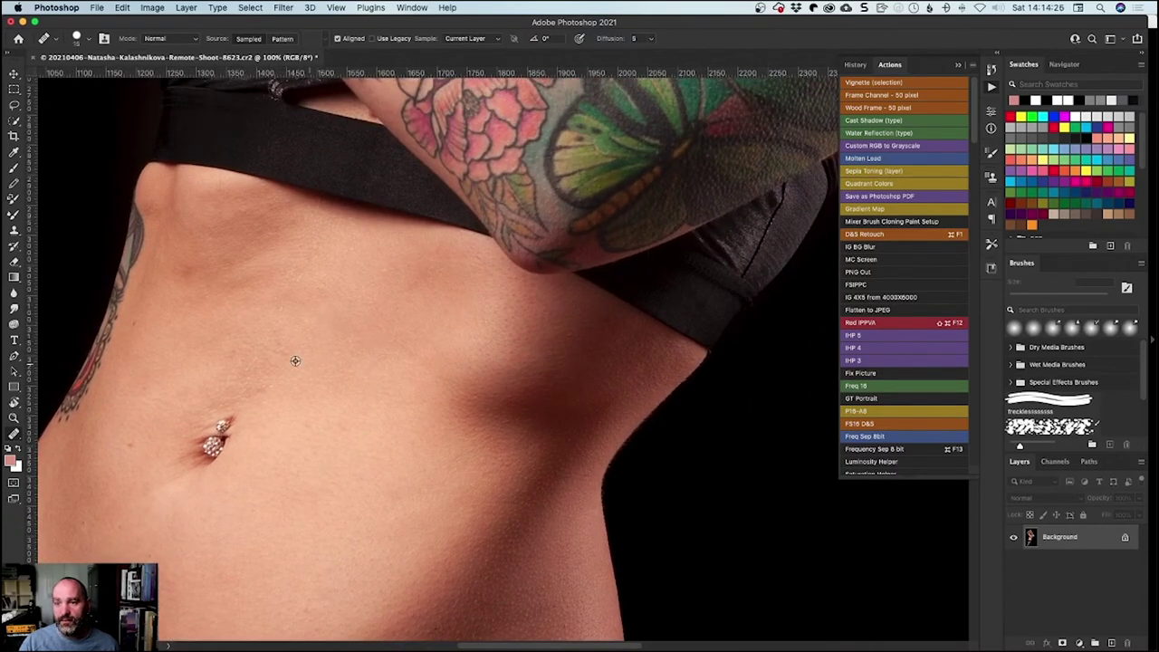
scroll(577, 425, "up", 6)
scroll(577, 424, "right", 3)
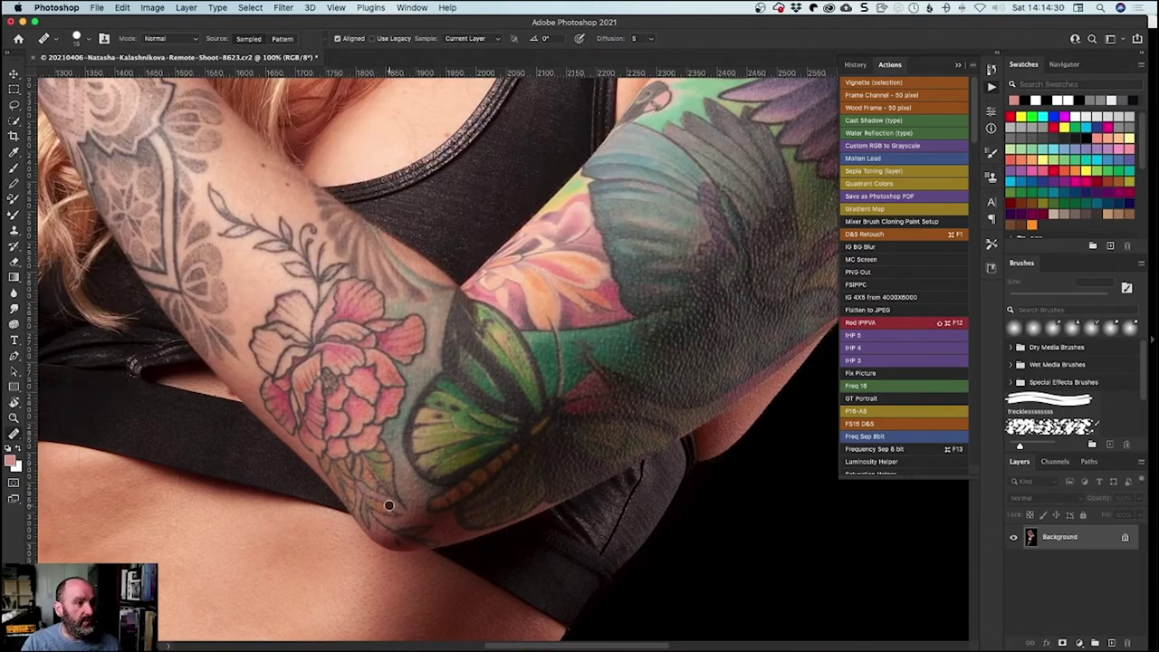
- Duplicate the Background as Layer 1 and apply Imagenomic Portraiture 3 skin smoothing
key("super+j")
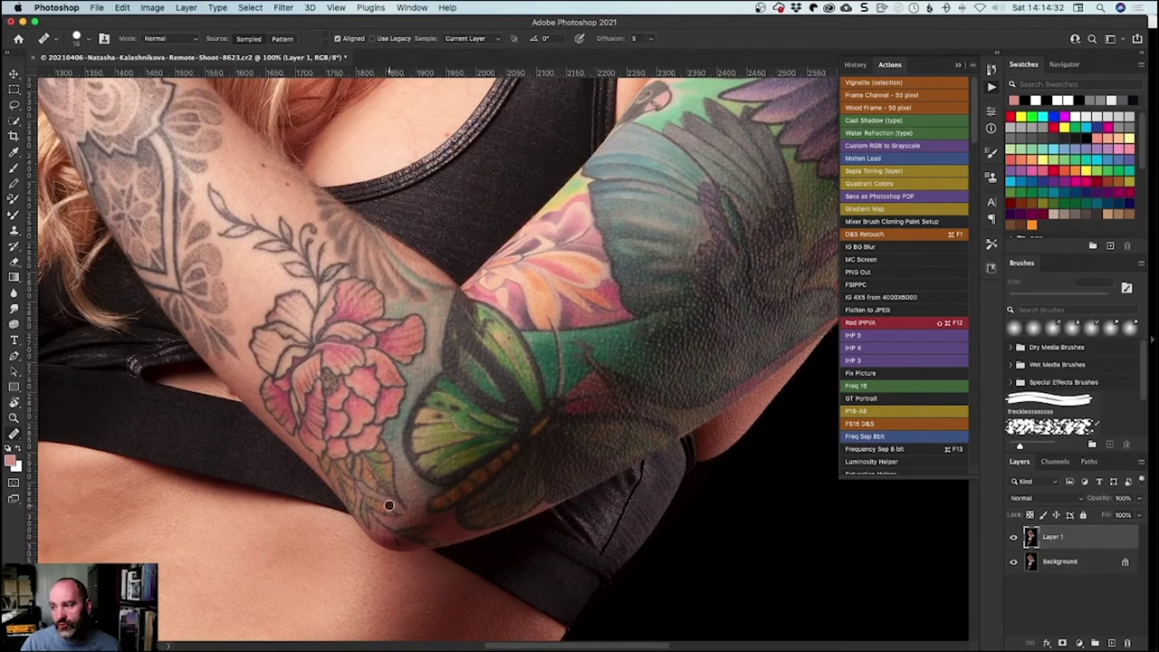
left_click(283, 7)
mouse_move(382, 407)
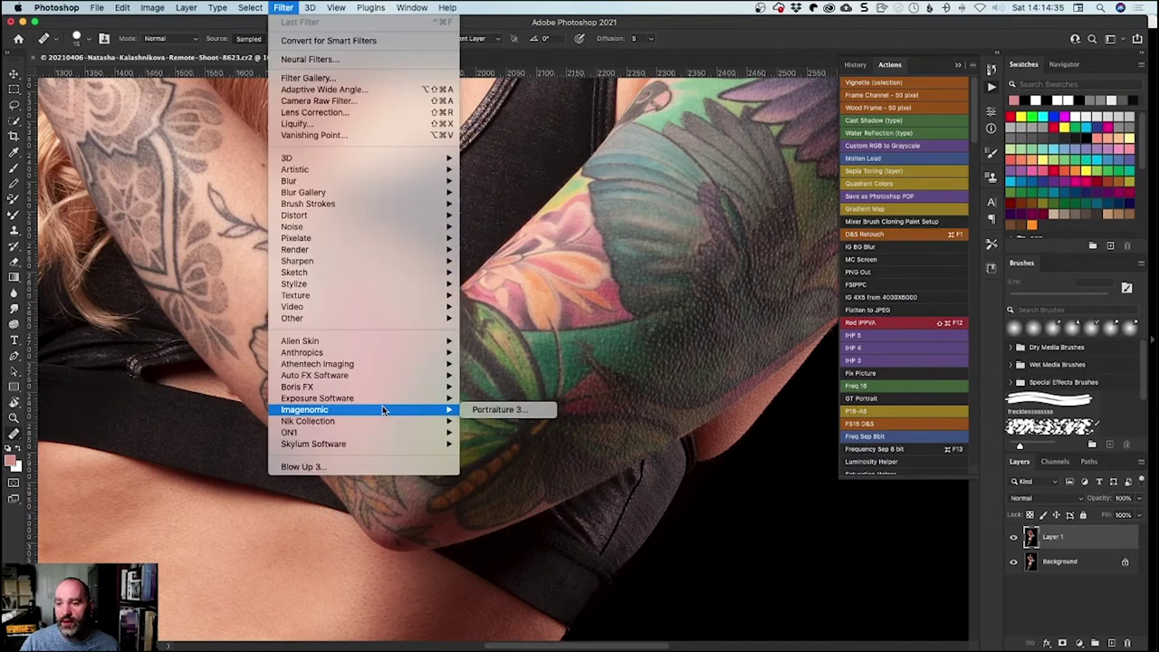
left_click(499, 410)
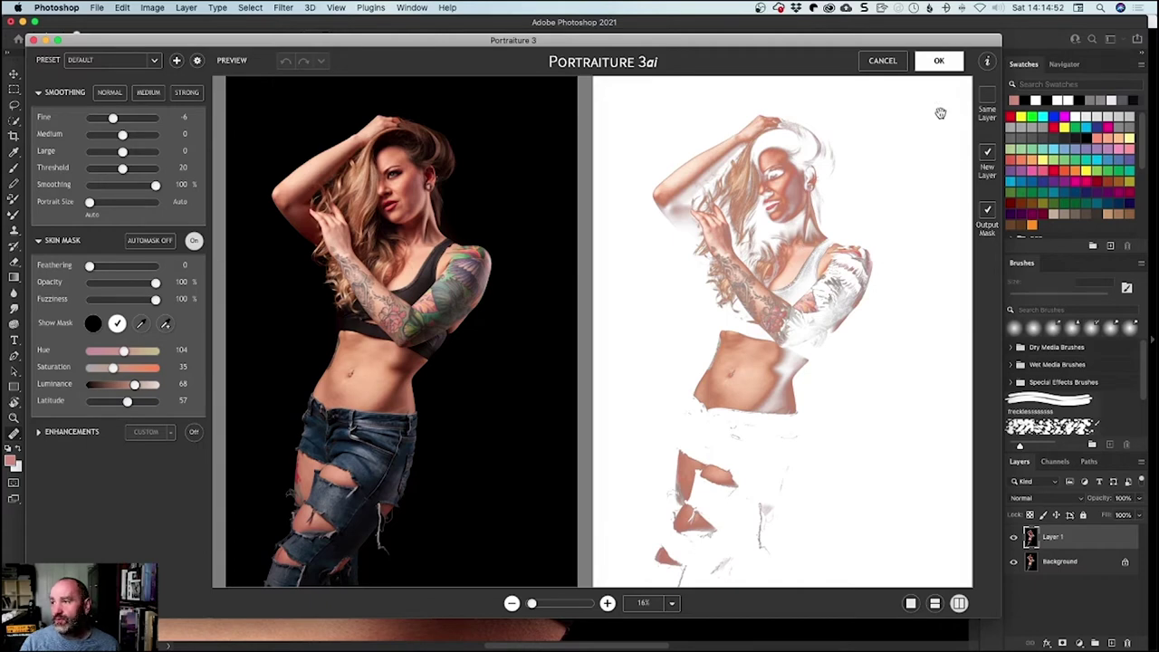
left_click(939, 62)
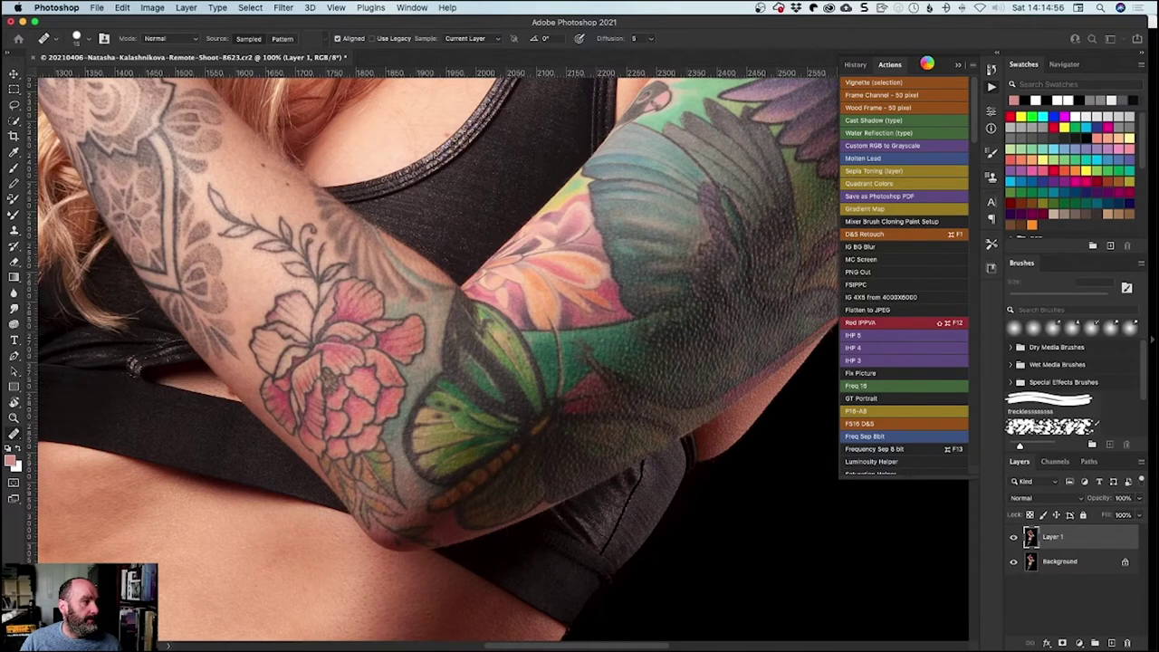
- Create Layer 1 copy, compare Layer 1 on and off, then solo and select Layer 1 copy
key("super+j")
key("alt+bracketleft")
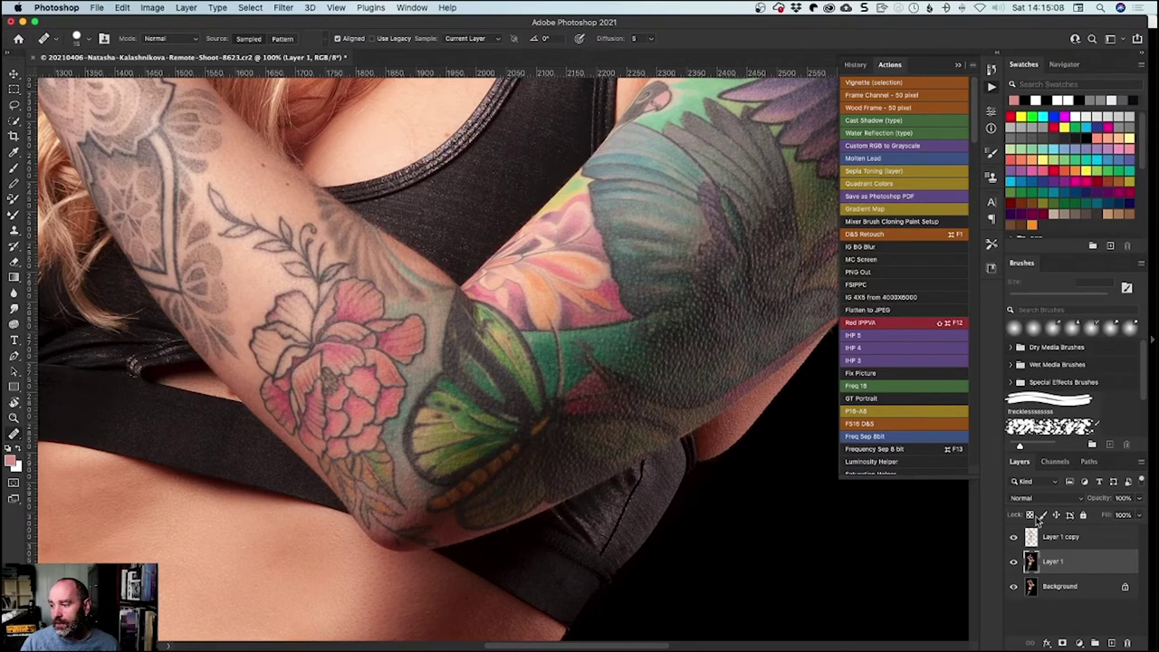
left_click(1014, 562)
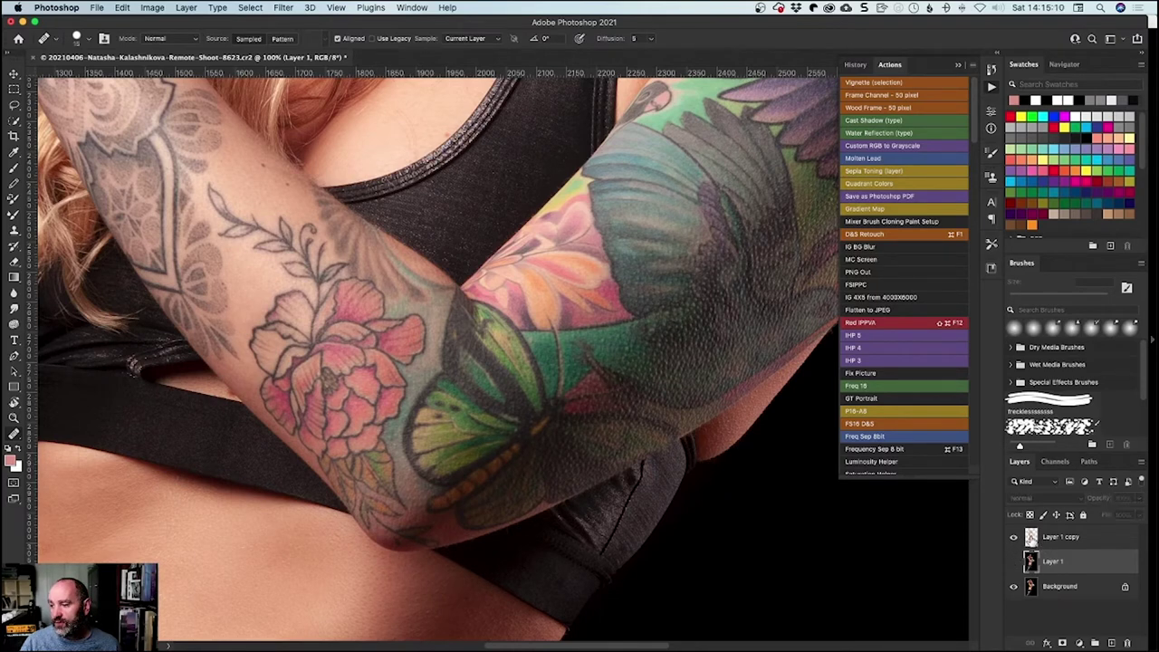
left_click(1013, 561)
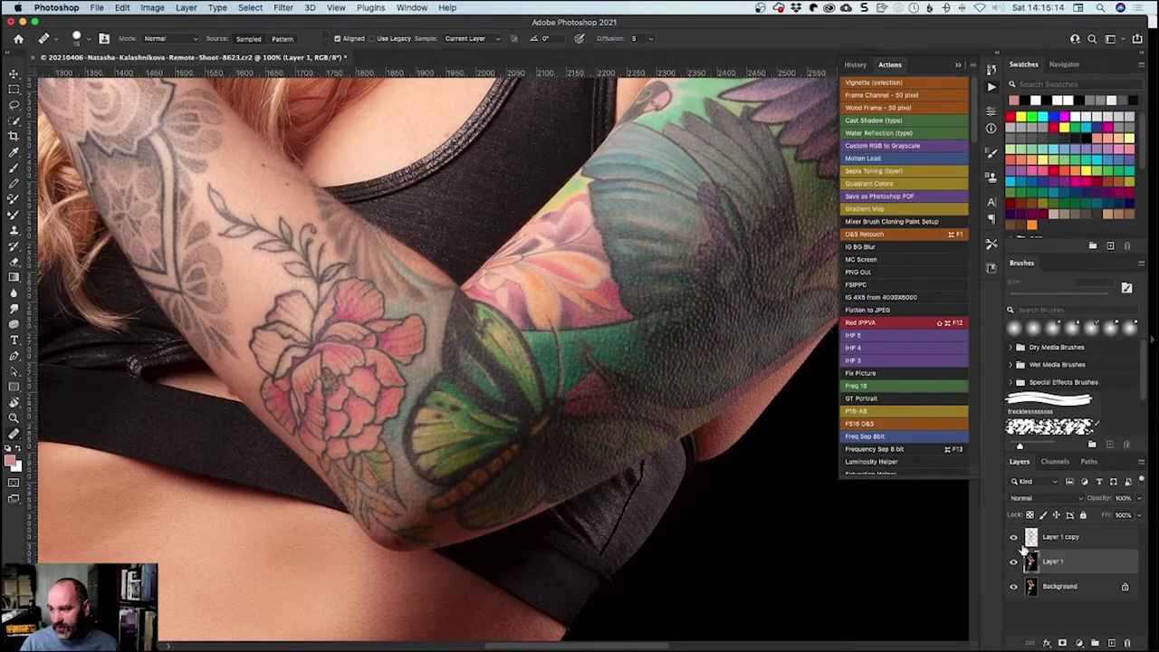
left_click(1013, 540, "alt")
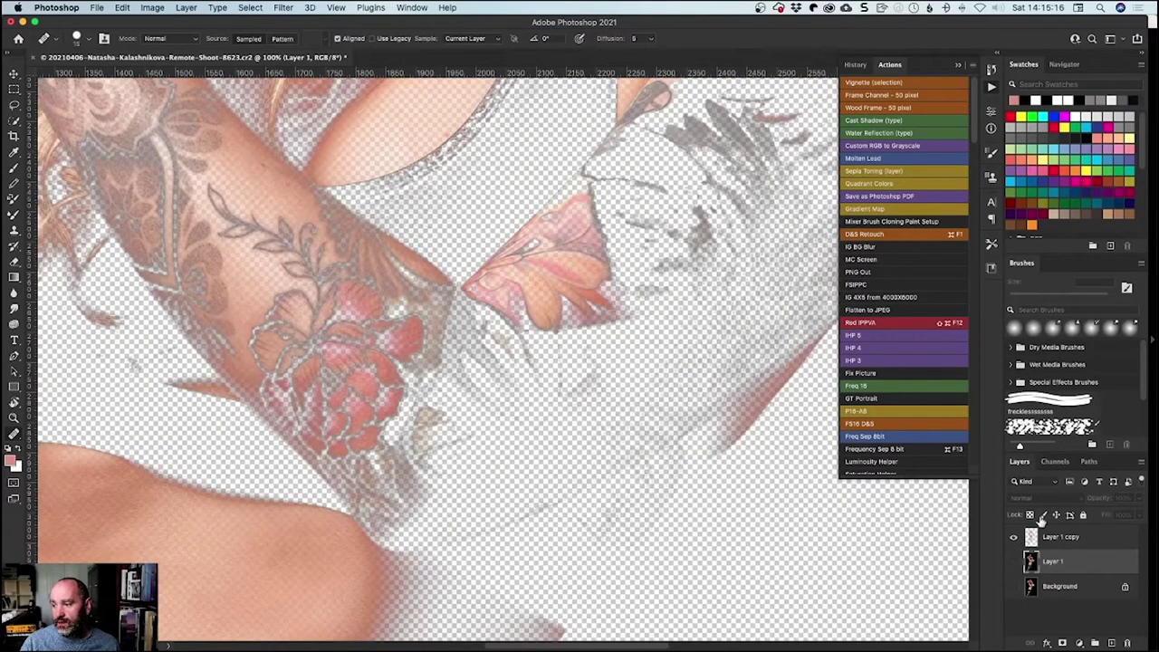
left_click_drag(626, 323, 451, 501)
scroll(451, 500, "up", 15)
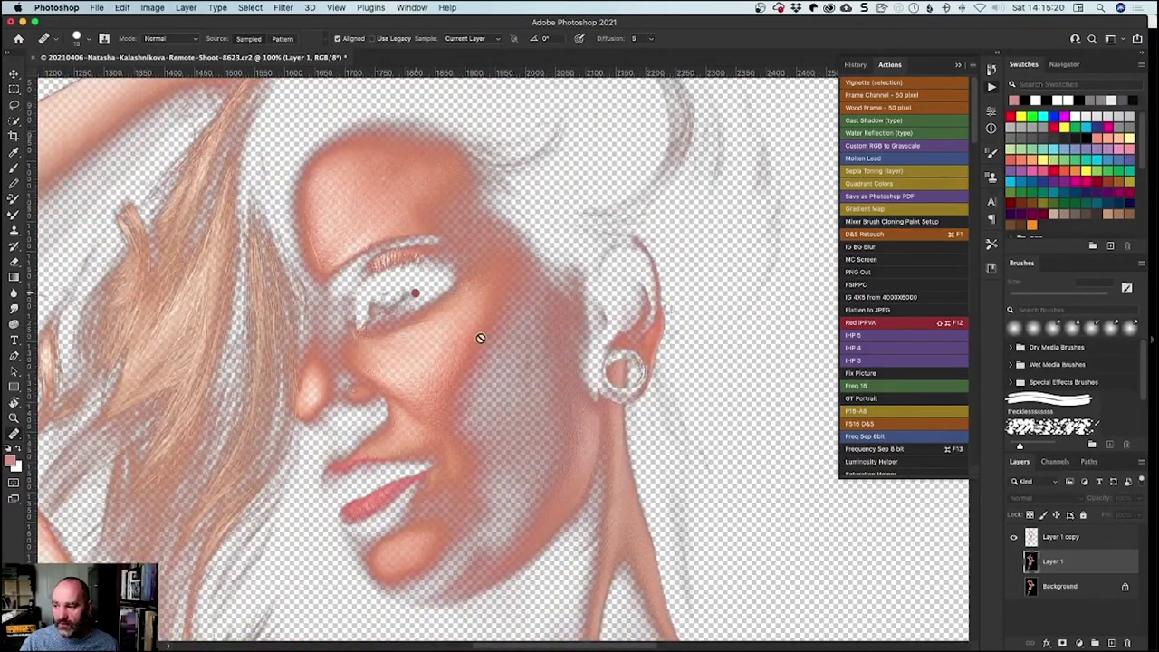
left_click(1069, 538)
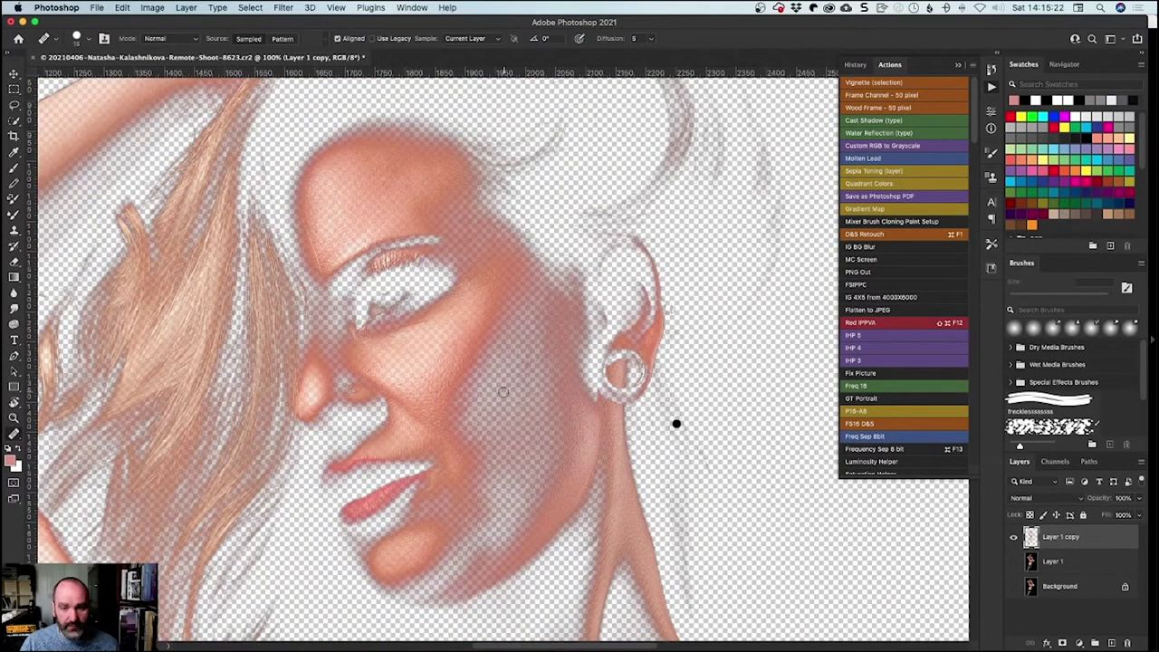
- Erase the smoothing from the eye and upper lip with a 30 px Eraser
key("e")
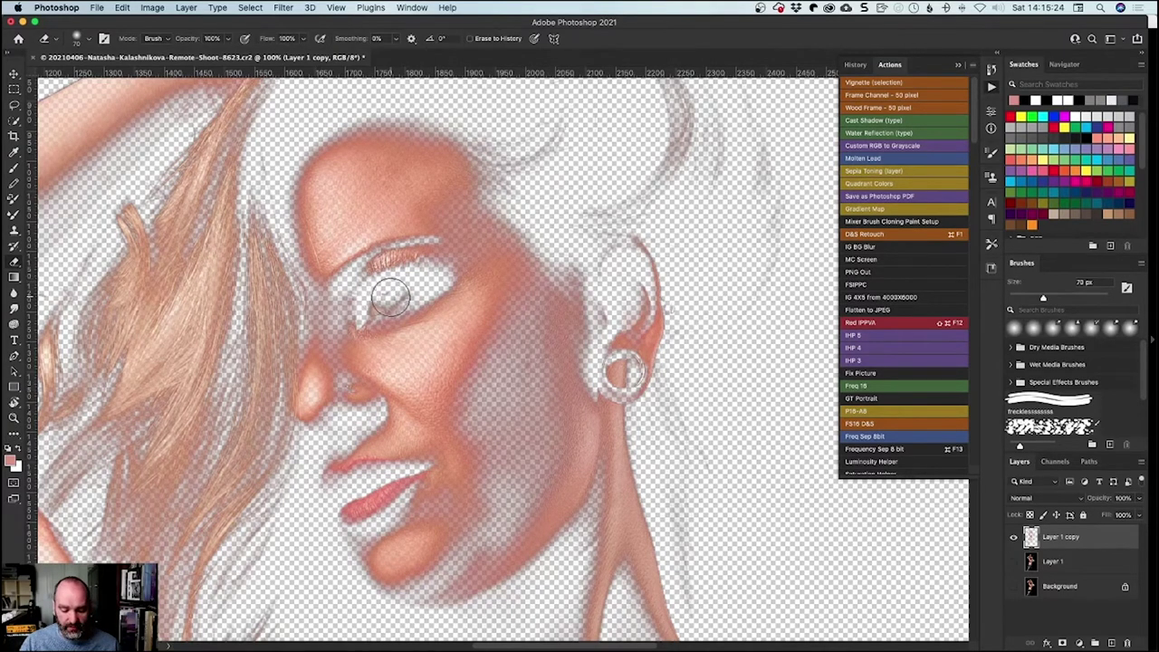
key("bracketleft")
key("bracketleft")
key("bracketleft")
key("bracketleft")
mouse_move(386, 298)
left_mouse_down()
mouse_move(380, 306)
mouse_move(398, 299)
left_mouse_up()
mouse_move(359, 469)
left_mouse_down()
mouse_move(344, 505)
mouse_move(358, 508)
mouse_move(346, 509)
mouse_move(410, 474)
mouse_move(345, 513)
mouse_move(378, 476)
mouse_move(351, 473)
mouse_move(333, 484)
mouse_move(346, 512)
mouse_move(375, 499)
mouse_move(354, 479)
left_mouse_up()
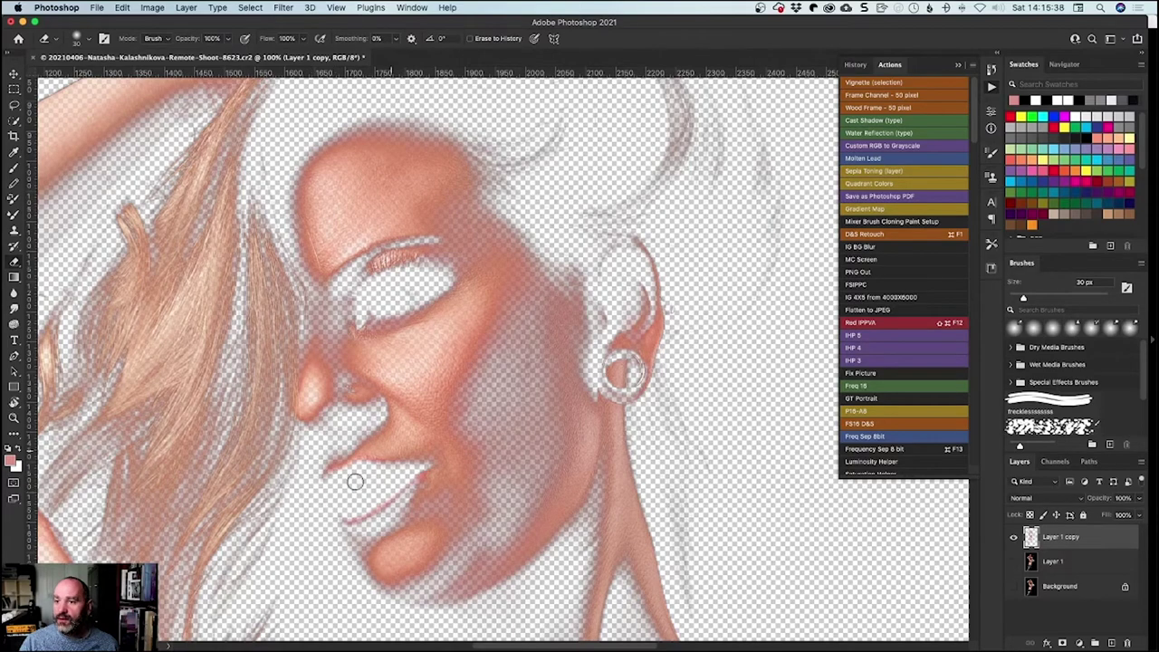
- Show all layers again and set Layer 1 copy's opacity to 66%
left_click(1013, 540, "alt")
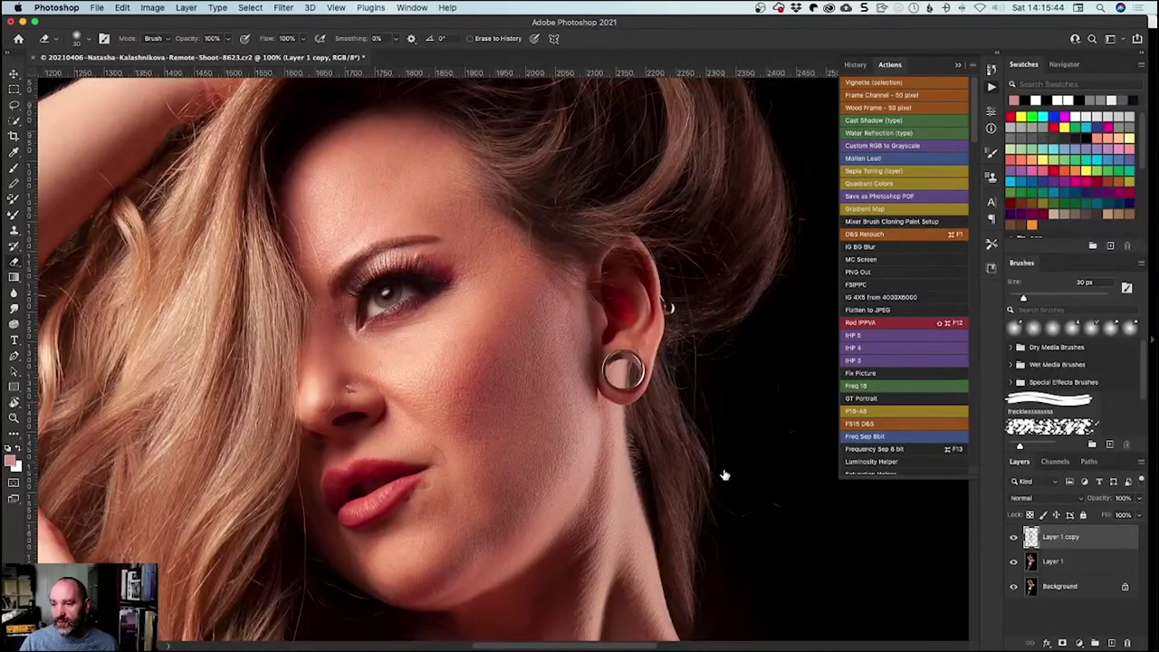
left_click(1014, 538)
left_click(1015, 539)
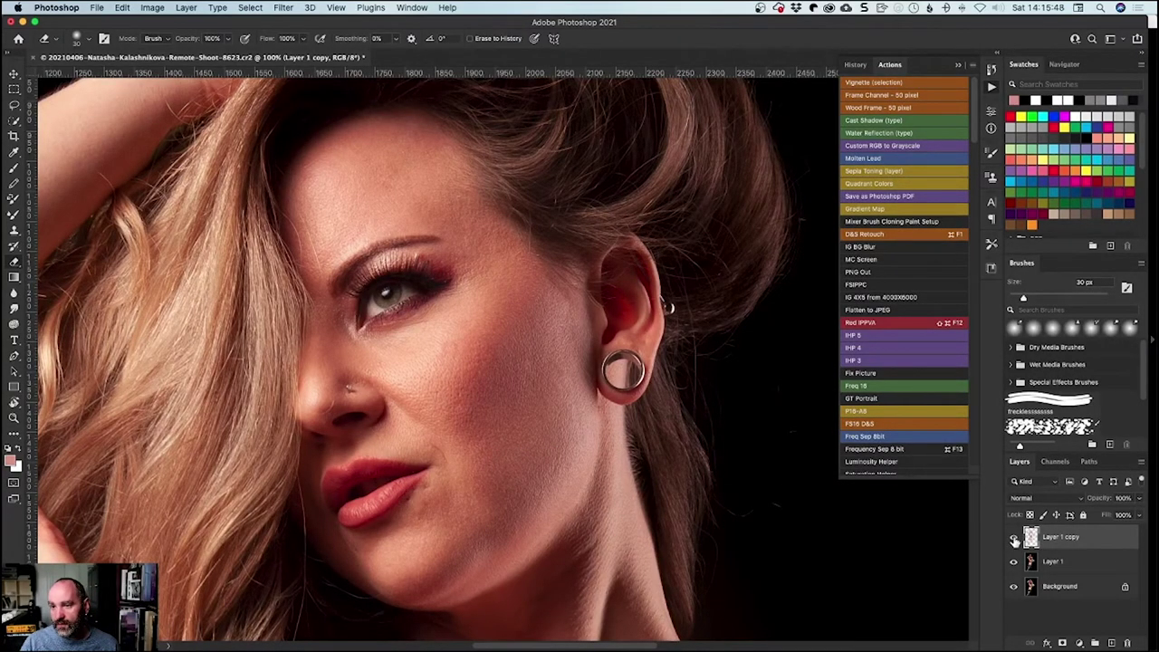
left_click(1140, 499)
left_click(1139, 513)
left_click_drag(1139, 502, 1121, 517)
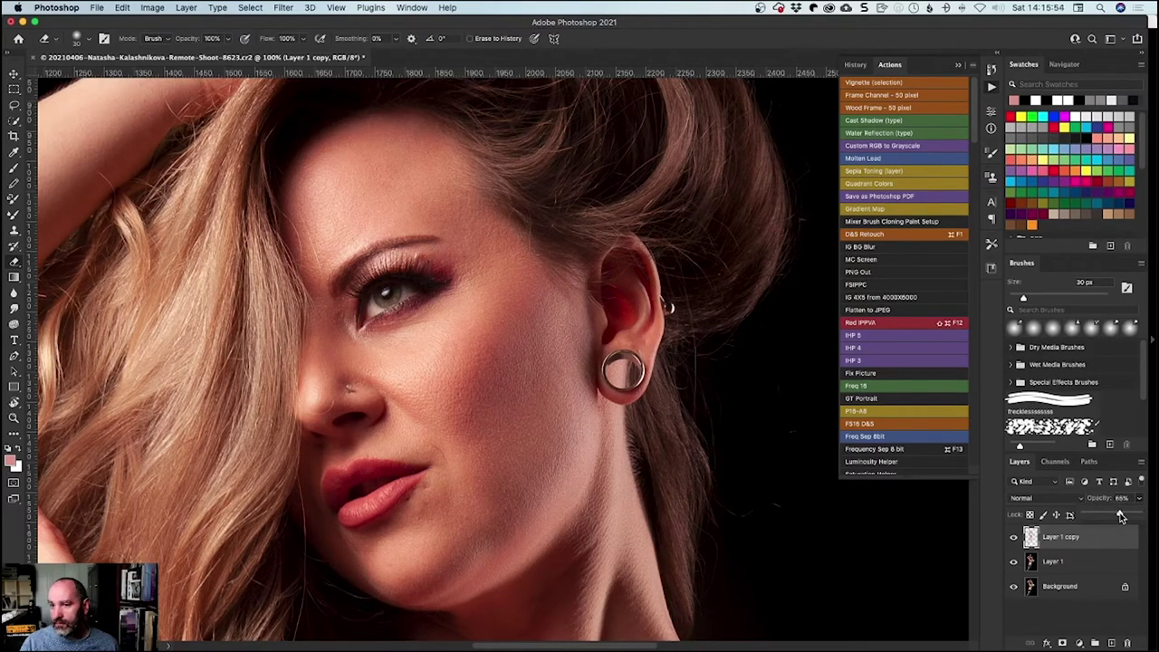
left_click(1012, 543)
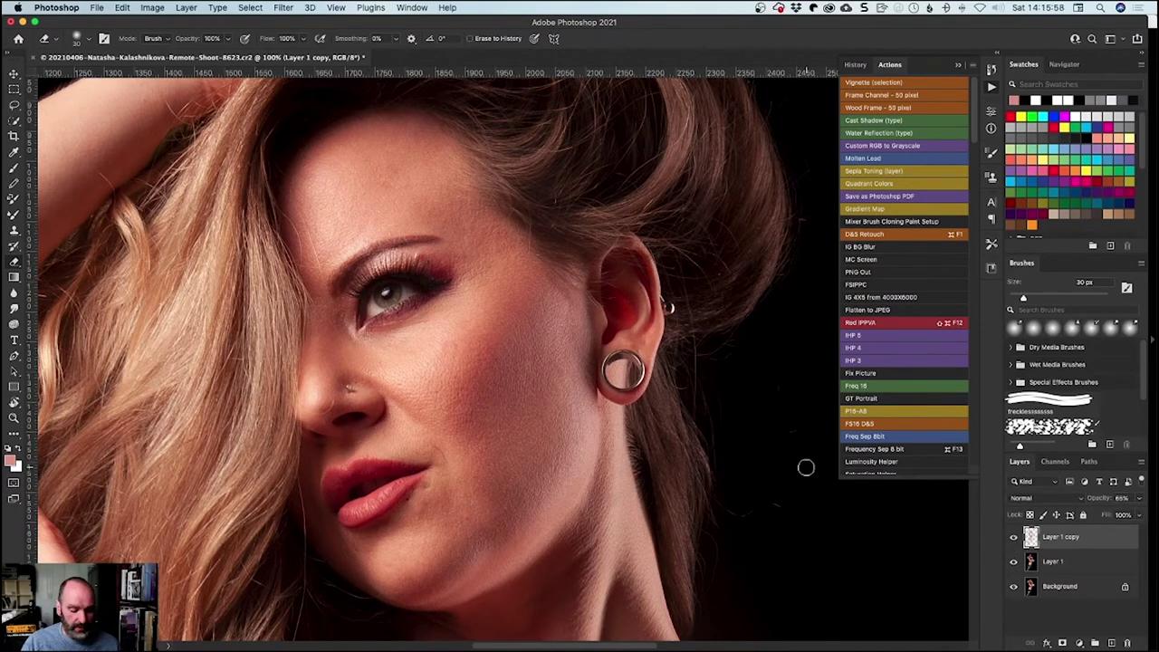
- Zoom in on the belly and toggle Layer 1 copy to compare before and after
key("super+minus")
key("super+minus")
key("super+minus")
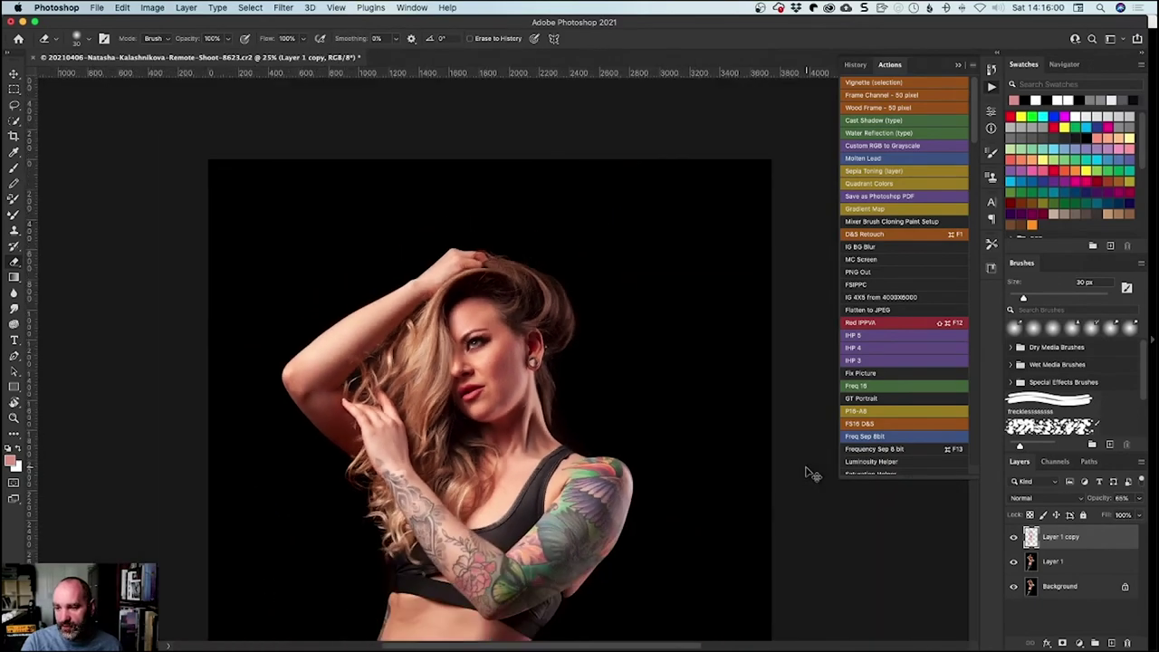
left_click_drag(568, 523, 614, 313)
key("super+plus")
key("super+plus")
key("super+plus")
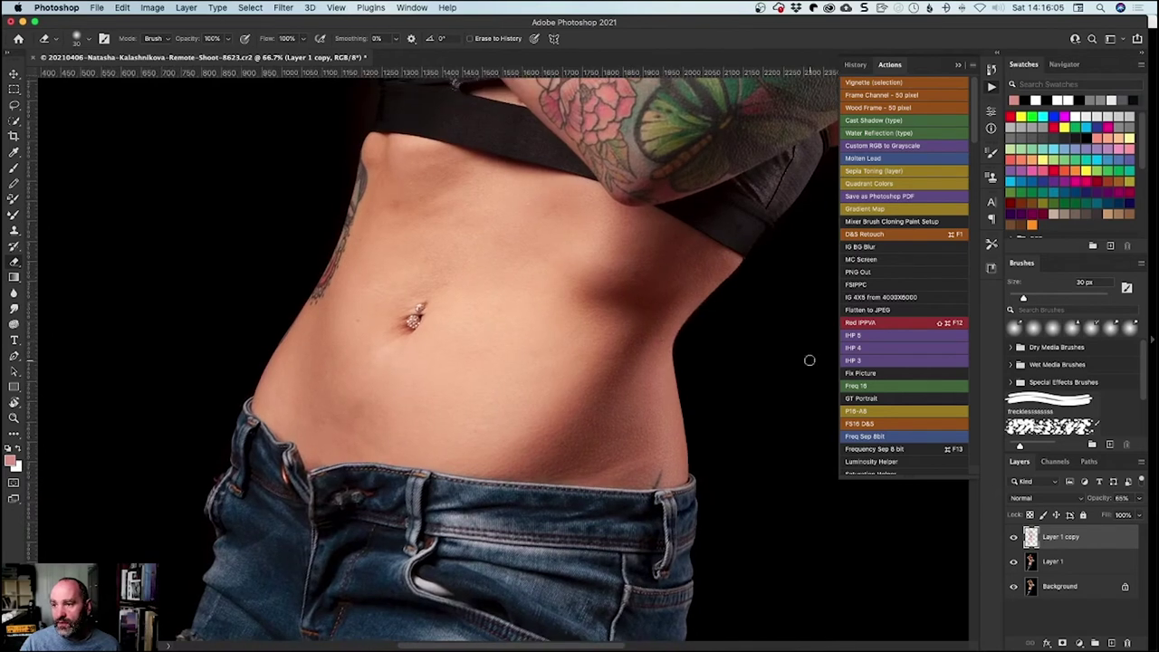
left_click(1013, 537)
left_click(1013, 537)
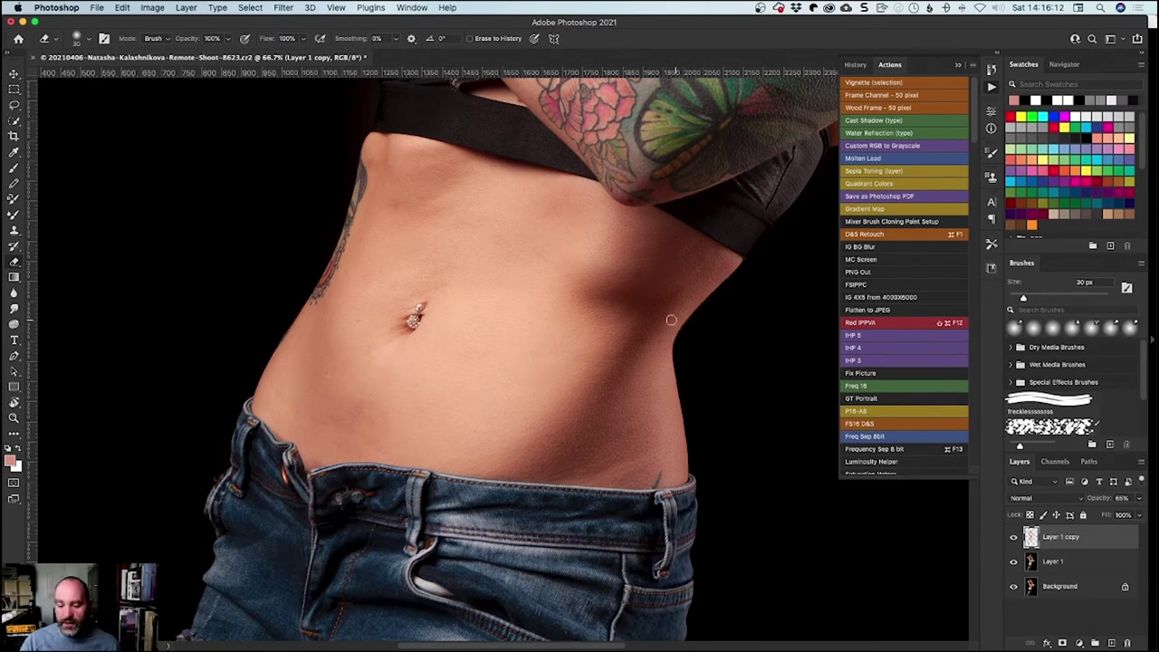
- Delete the old Layer 1 and stamp all visible layers into a fresh Layer 1 on top
key("ctrl+minus")
key("ctrl+minus")
key("ctrl+minus")
key("ctrl+minus")
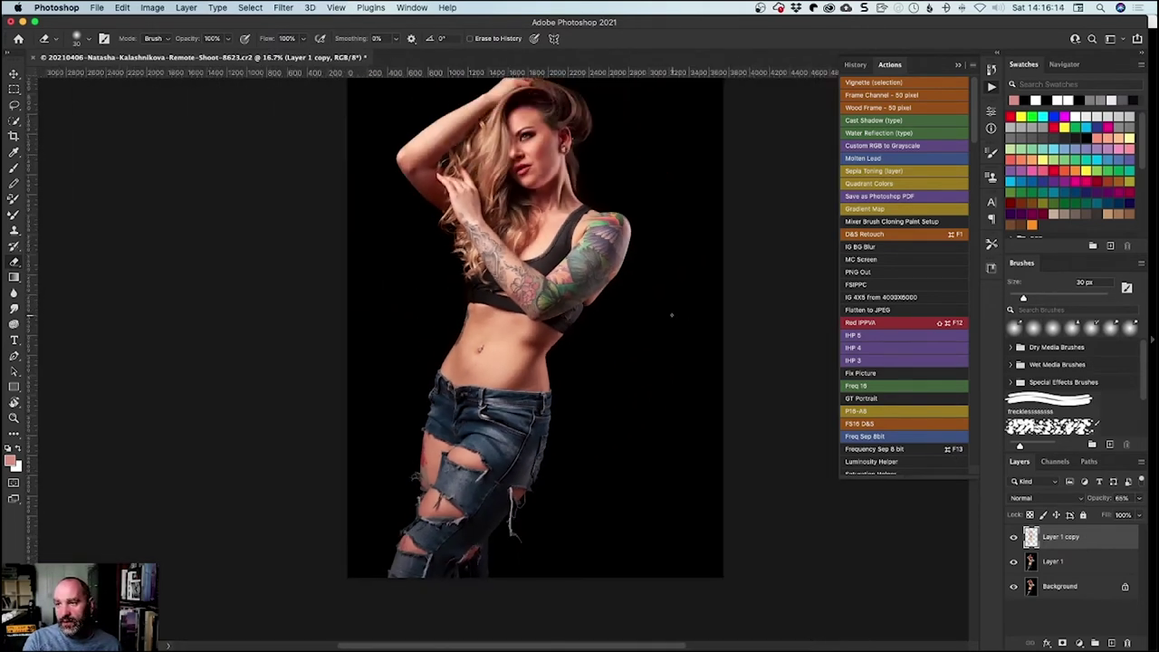
left_click_drag(1076, 565, 1129, 641)
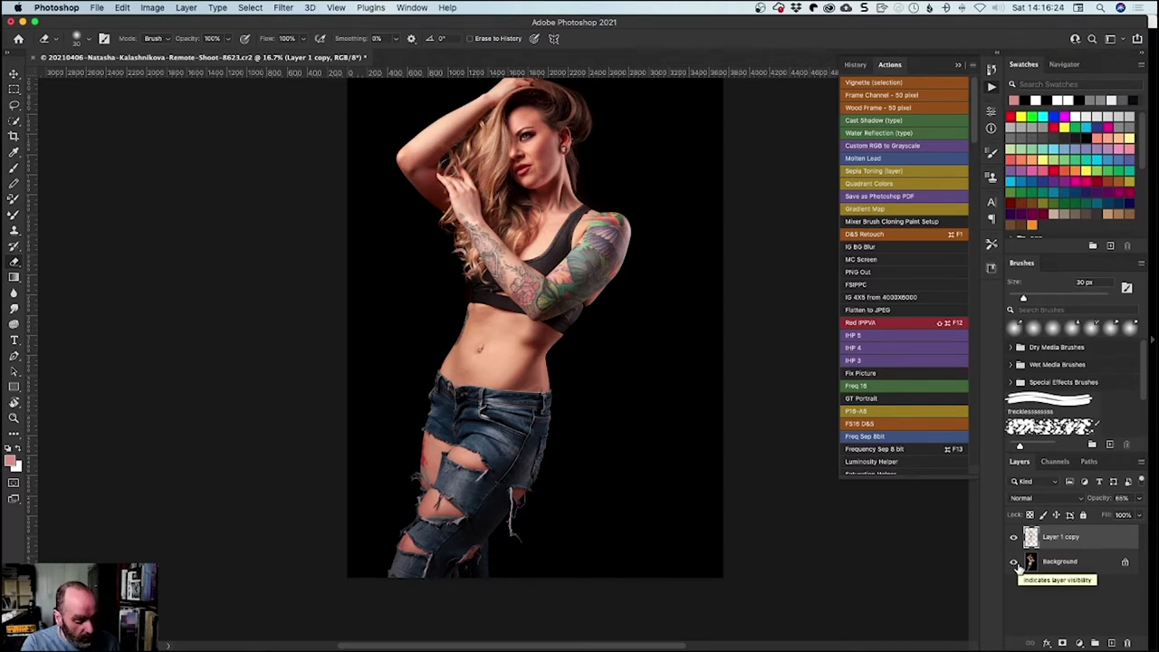
key("super+z")
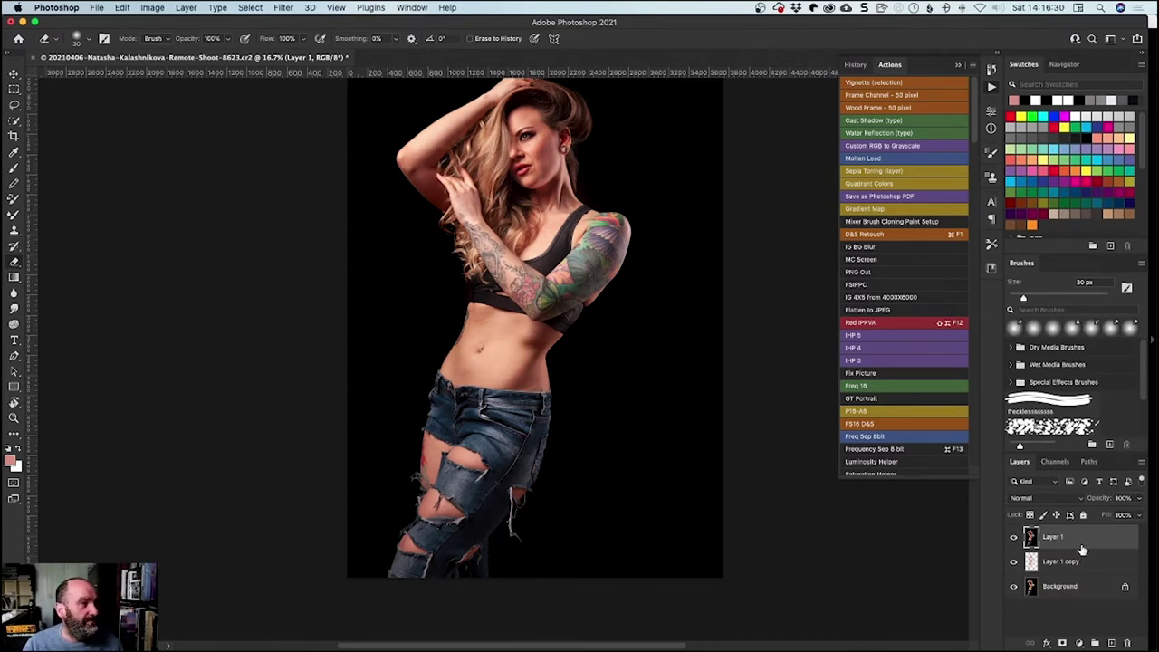
left_click_drag(564, 404, 536, 520)
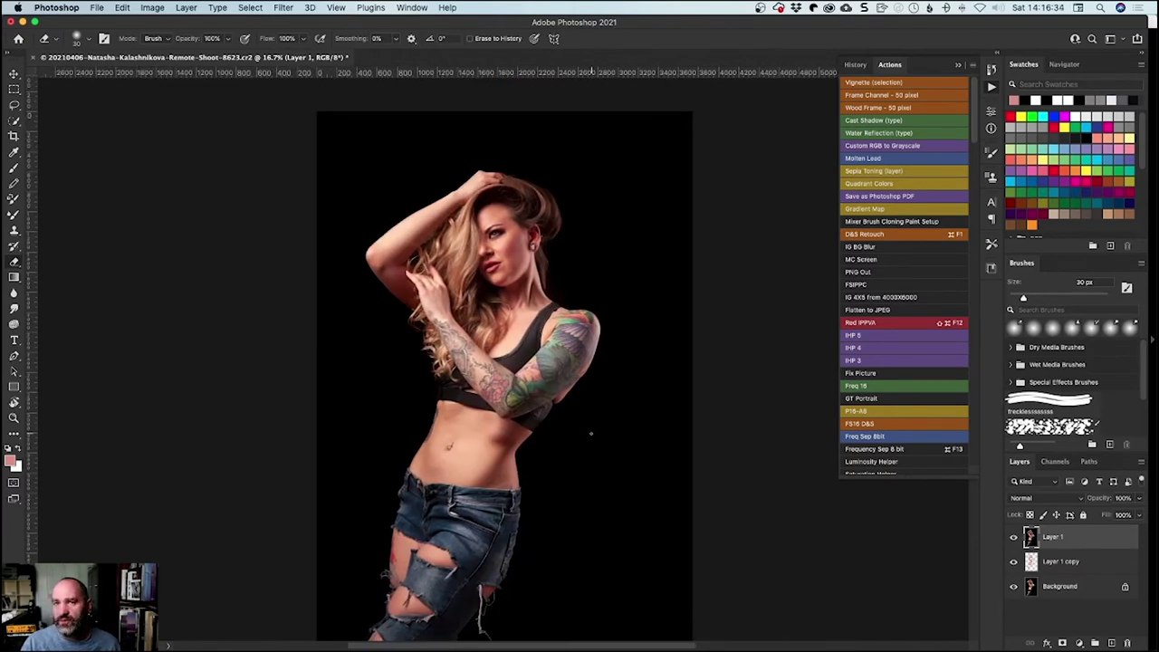
- Crop the portrait to a 4:5 frame, widening the left edge and repositioning the photo
left_click(14, 136)
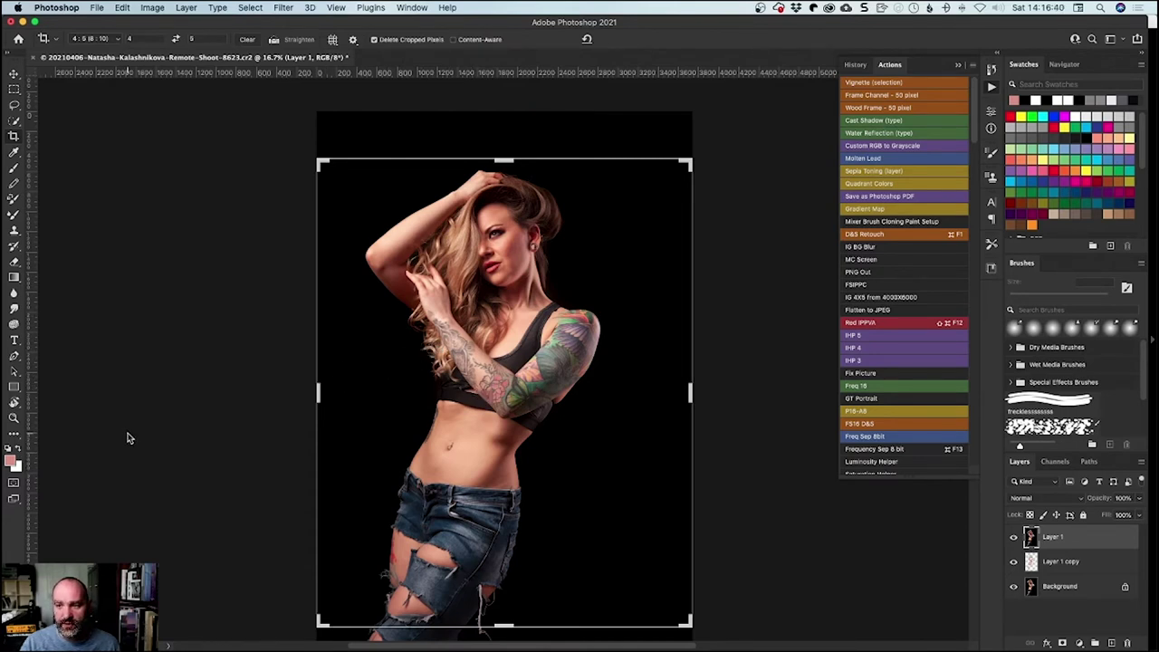
key("d")
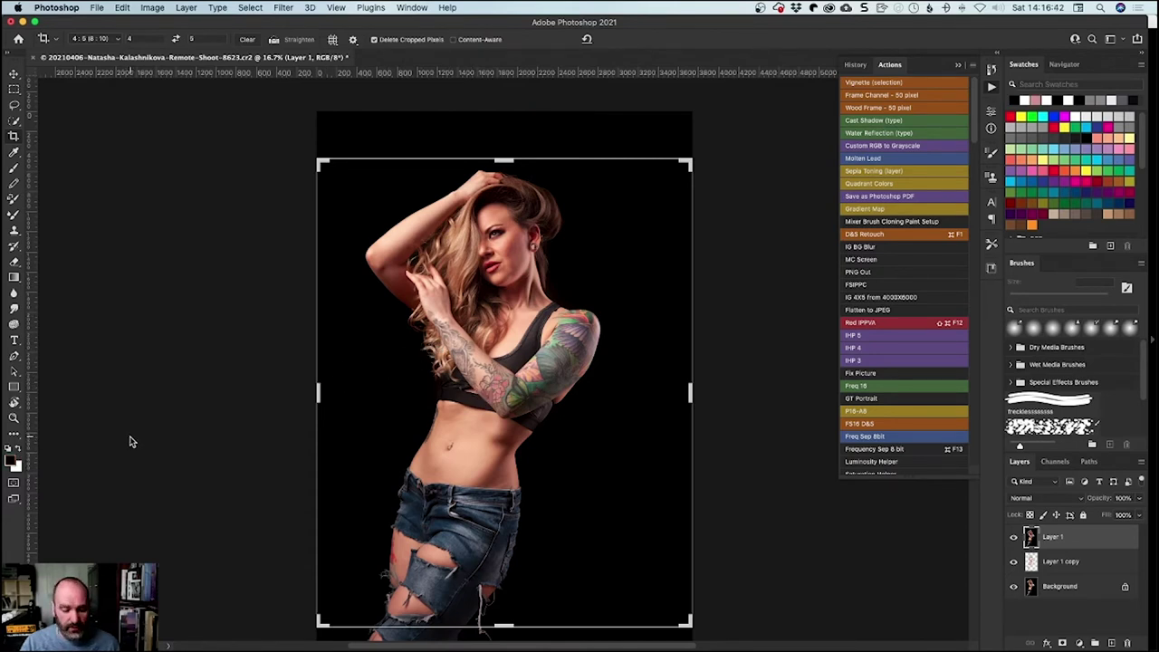
key("x")
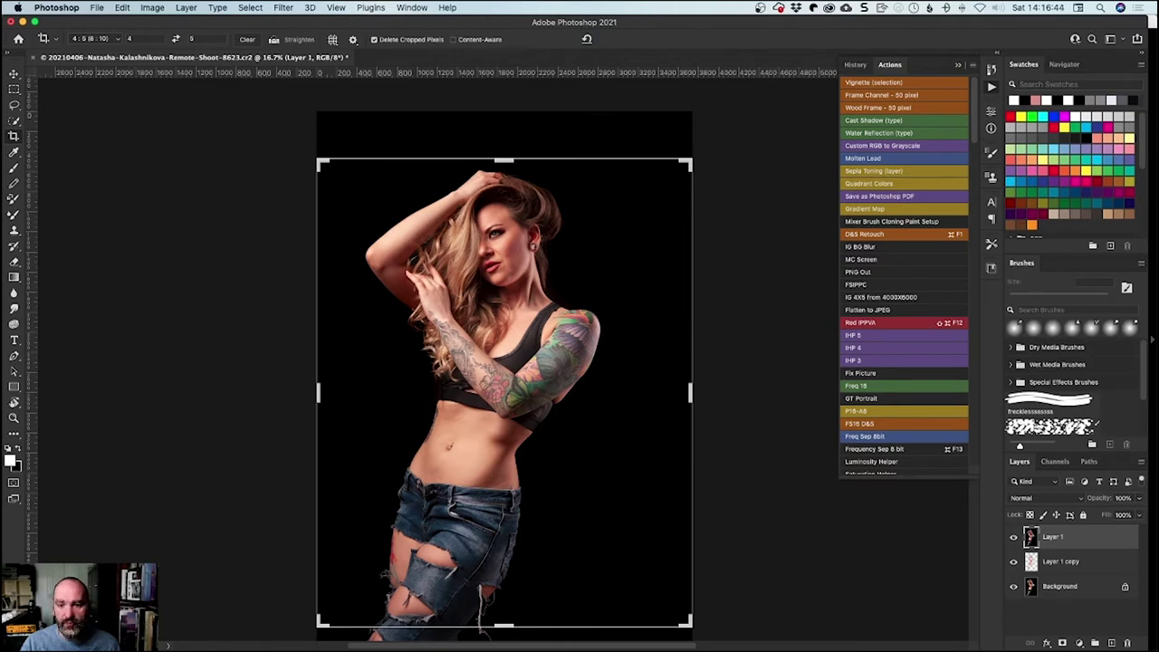
left_click_drag(318, 393, 306, 396)
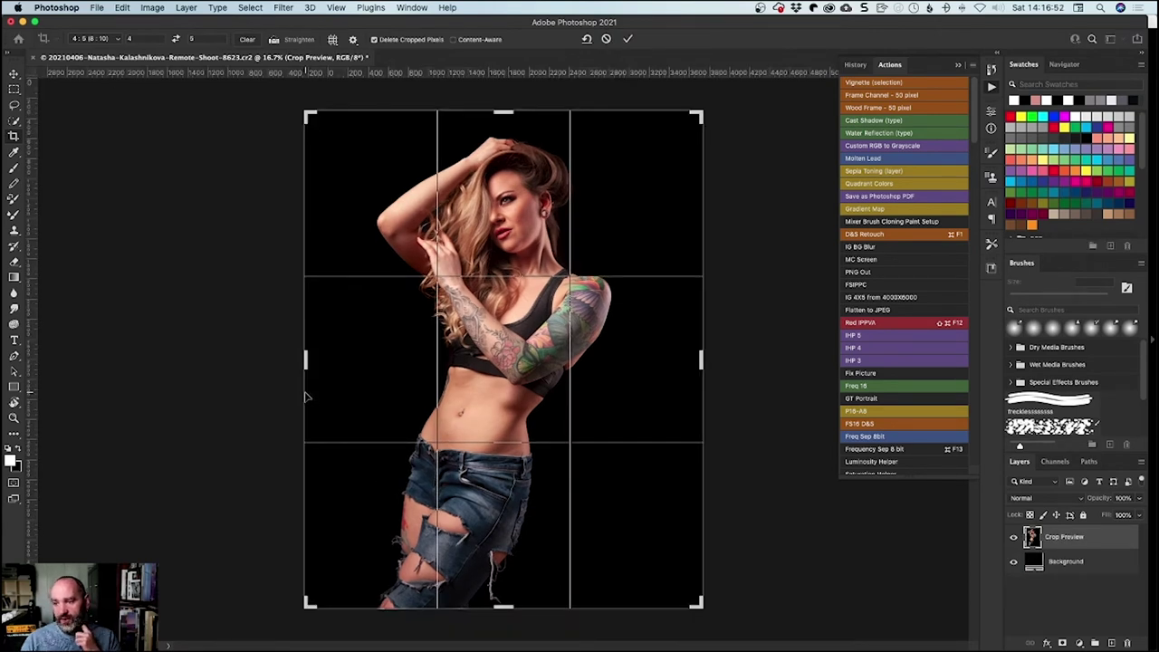
left_click_drag(306, 363, 299, 363)
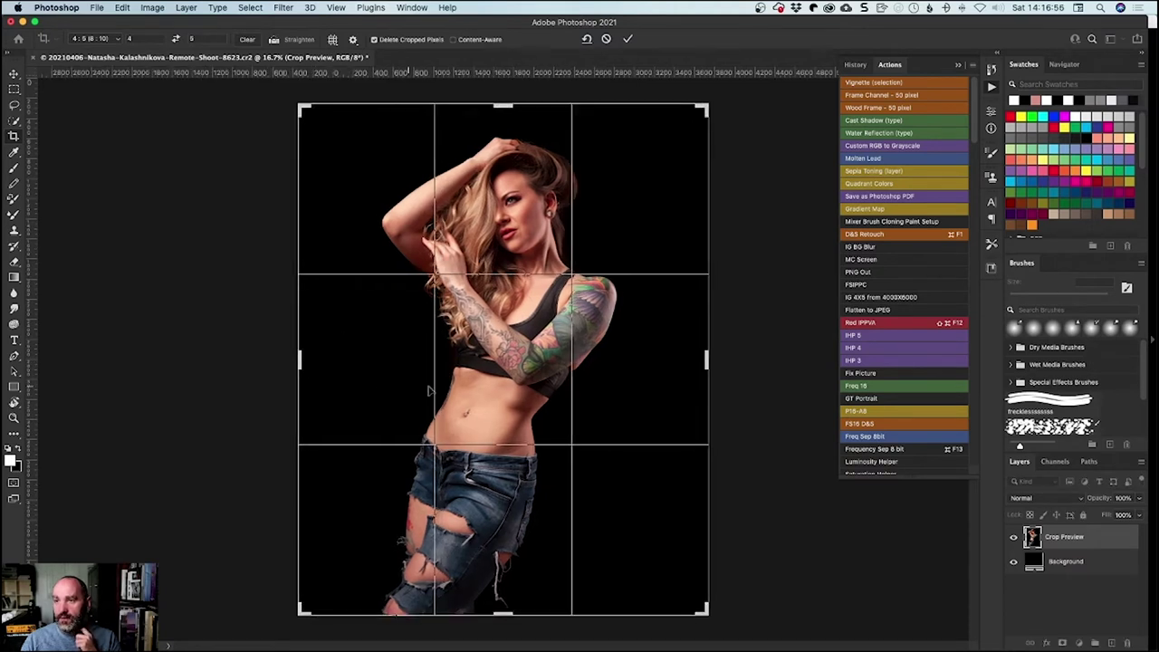
left_click_drag(429, 388, 429, 380)
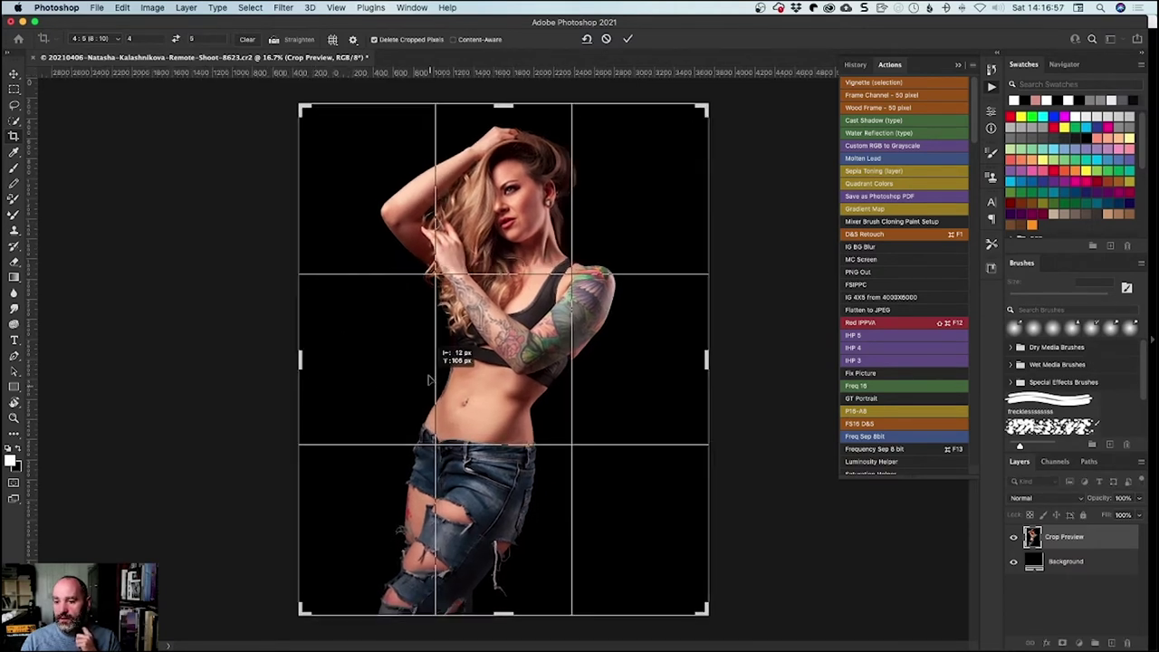
left_click_drag(429, 381, 429, 380)
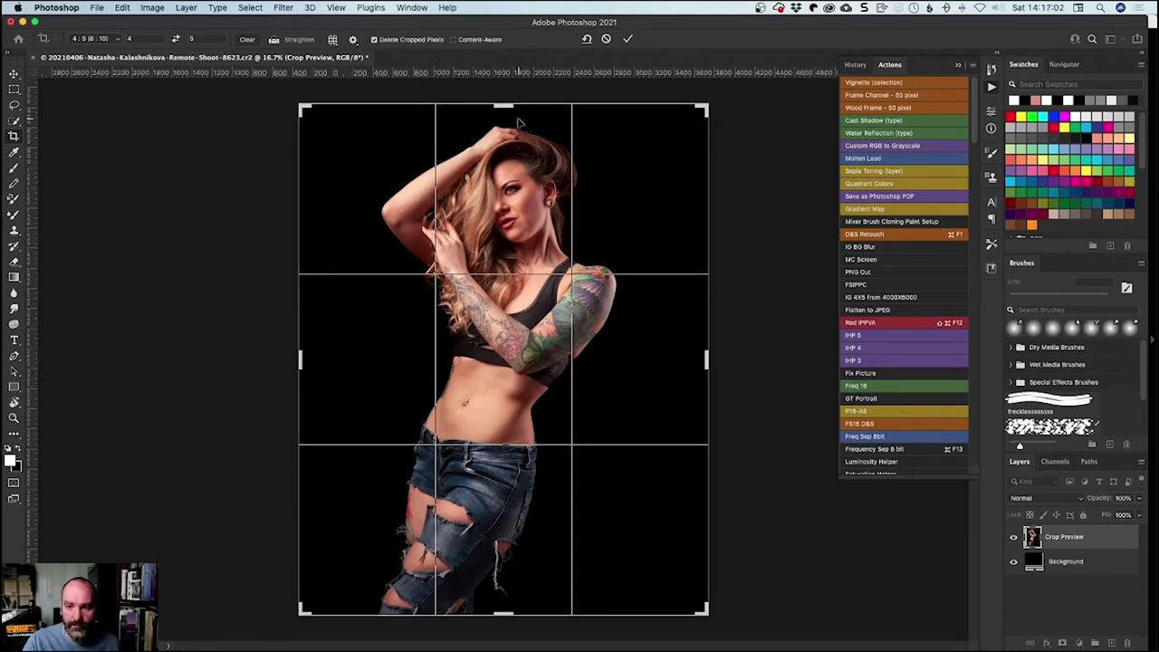
key("Return")
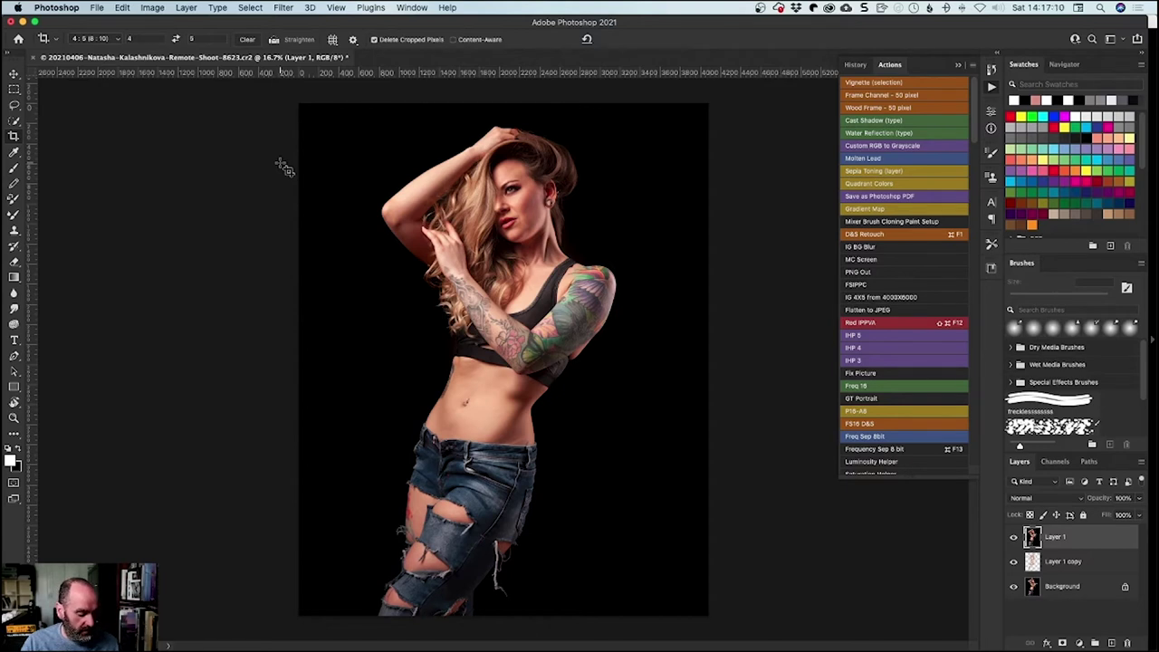
- Stamp visible layers into a new Layer 2, briefly viewing Layer 1 alone to check it
key("super+alt+shift+e")
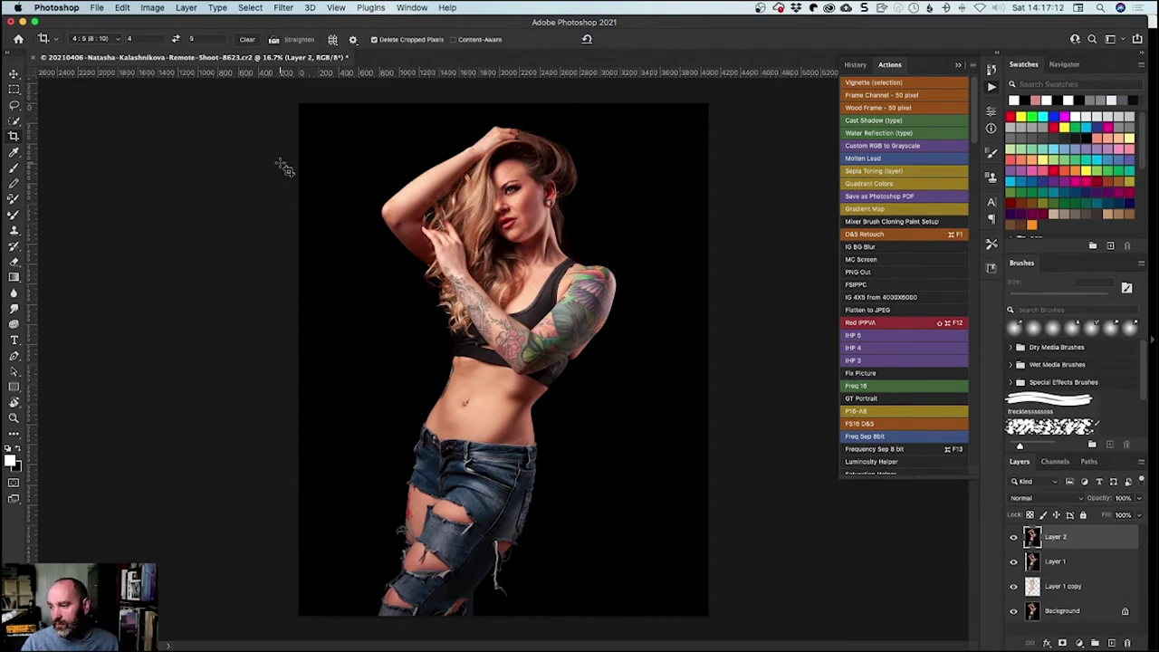
left_click(1013, 562, "alt")
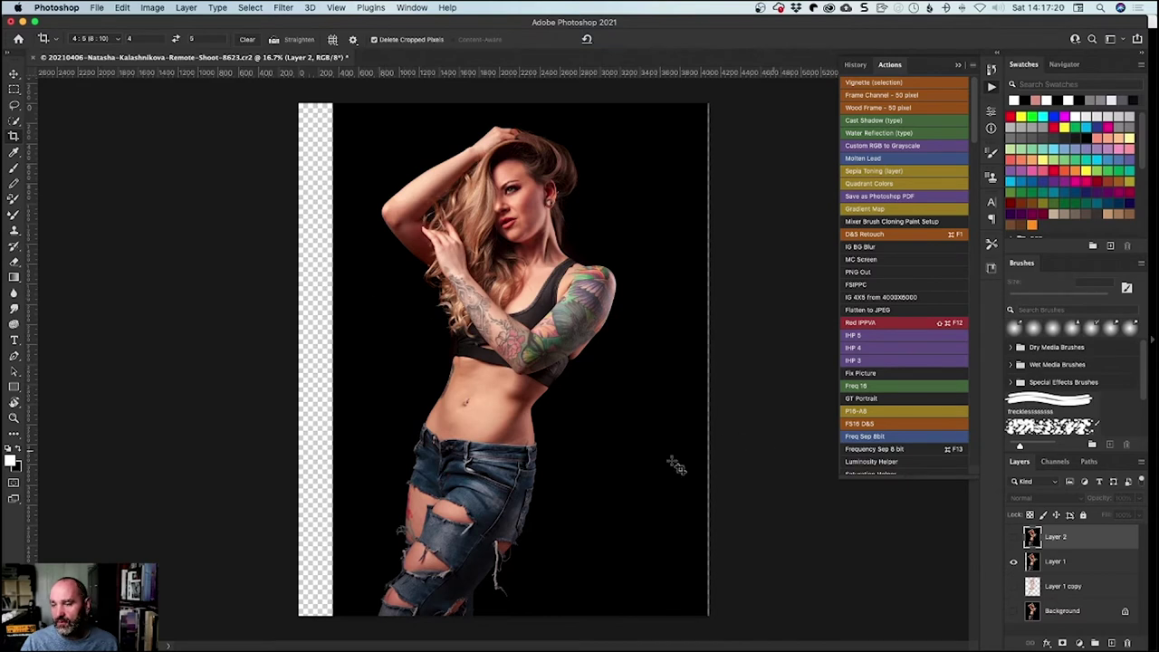
left_click(1013, 561, "alt")
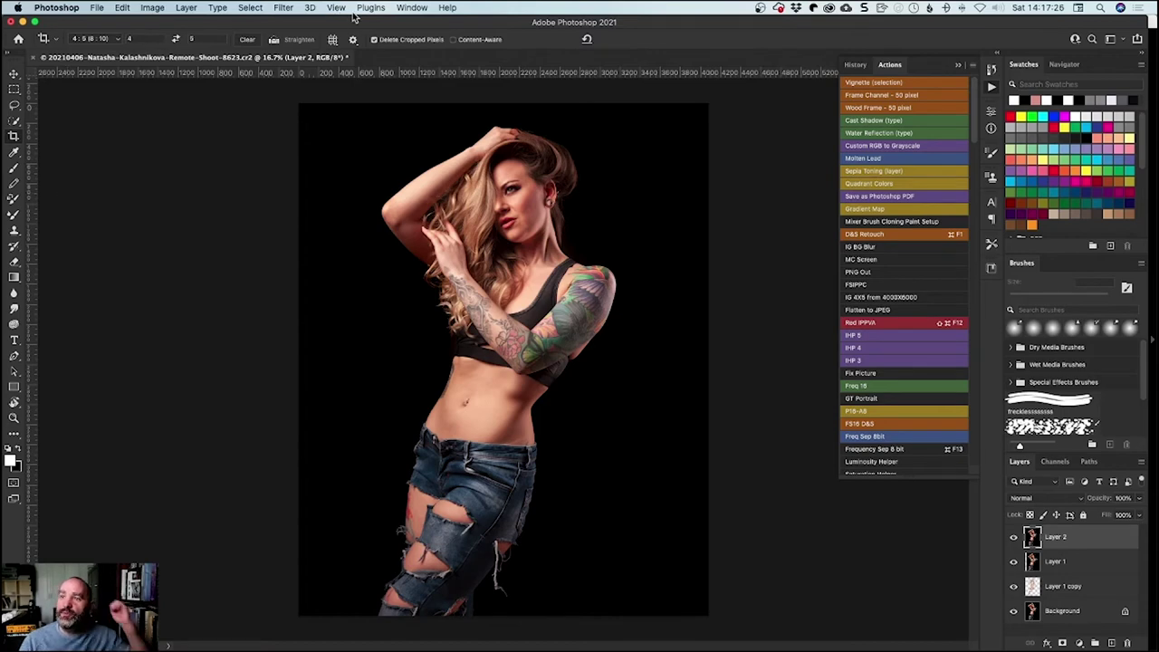
- Send Layer 2 to Boris FX Optics via Filter > Boris FX > Optics and switch to its window
left_click(283, 7)
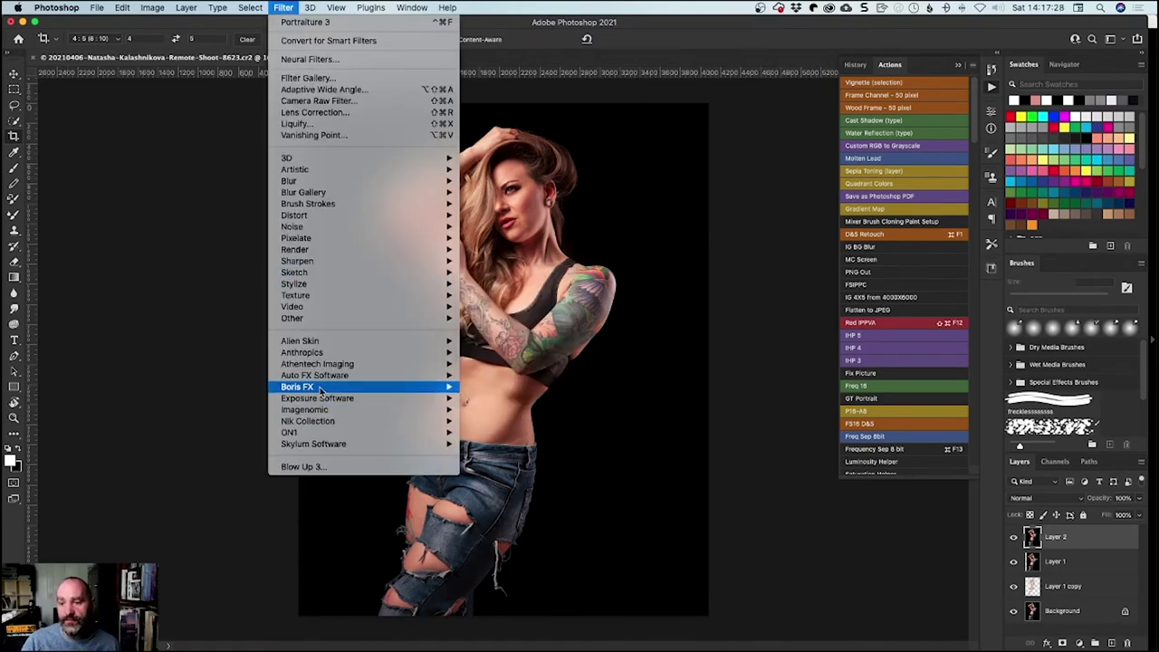
mouse_move(320, 388)
left_click(523, 387)
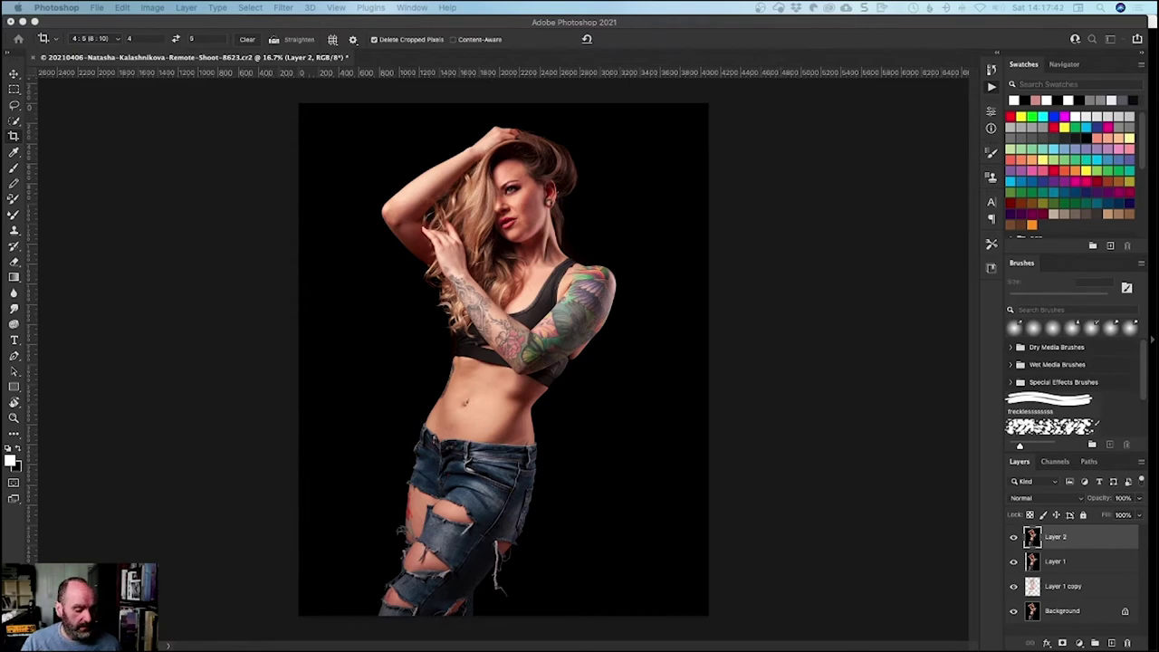
key("super+Tab")
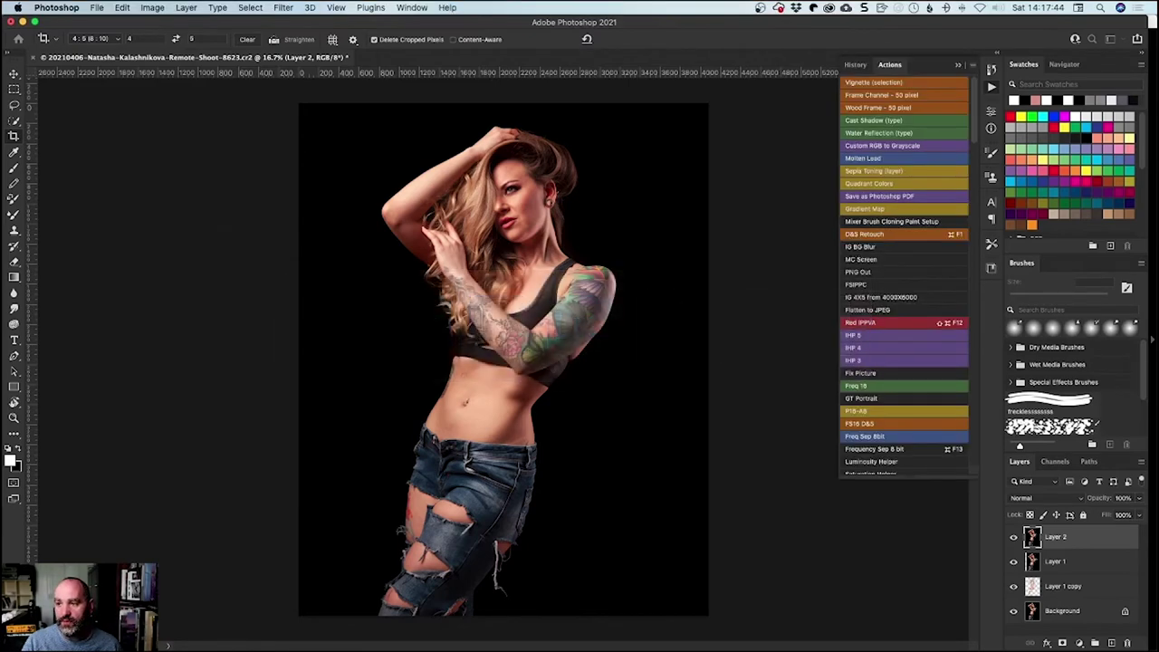
key("super+Tab")
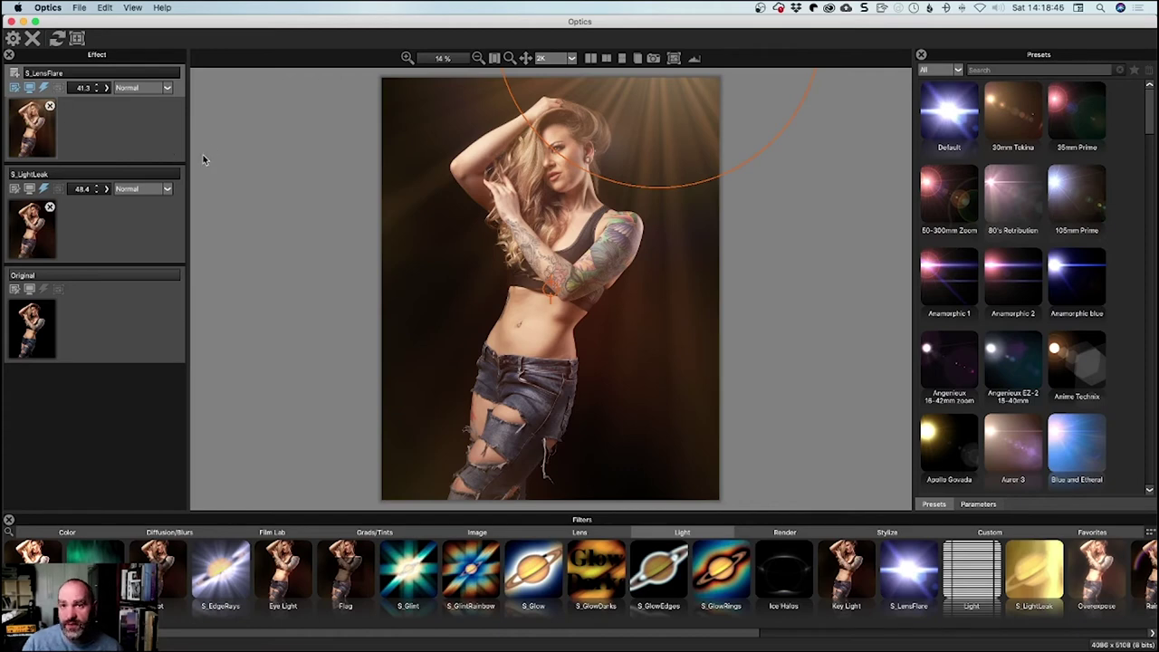
- Reset the effect stack, then browse the filter categories from Color to Stylize, ending on Render
left_click(57, 38)
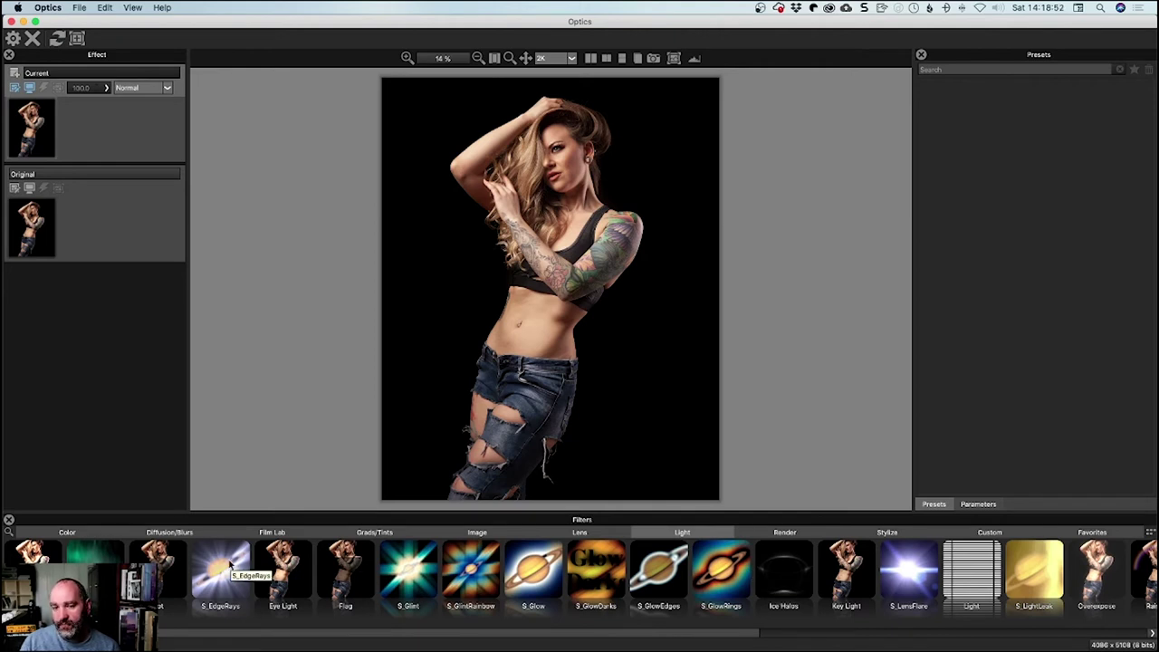
left_click(67, 533)
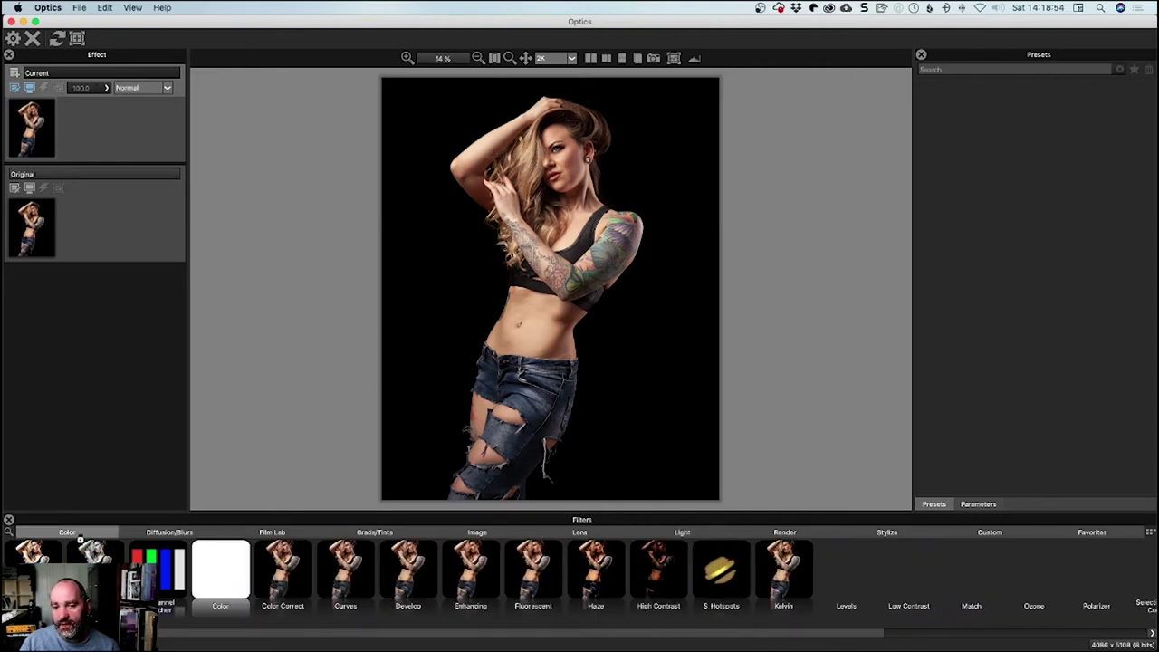
left_click(166, 535)
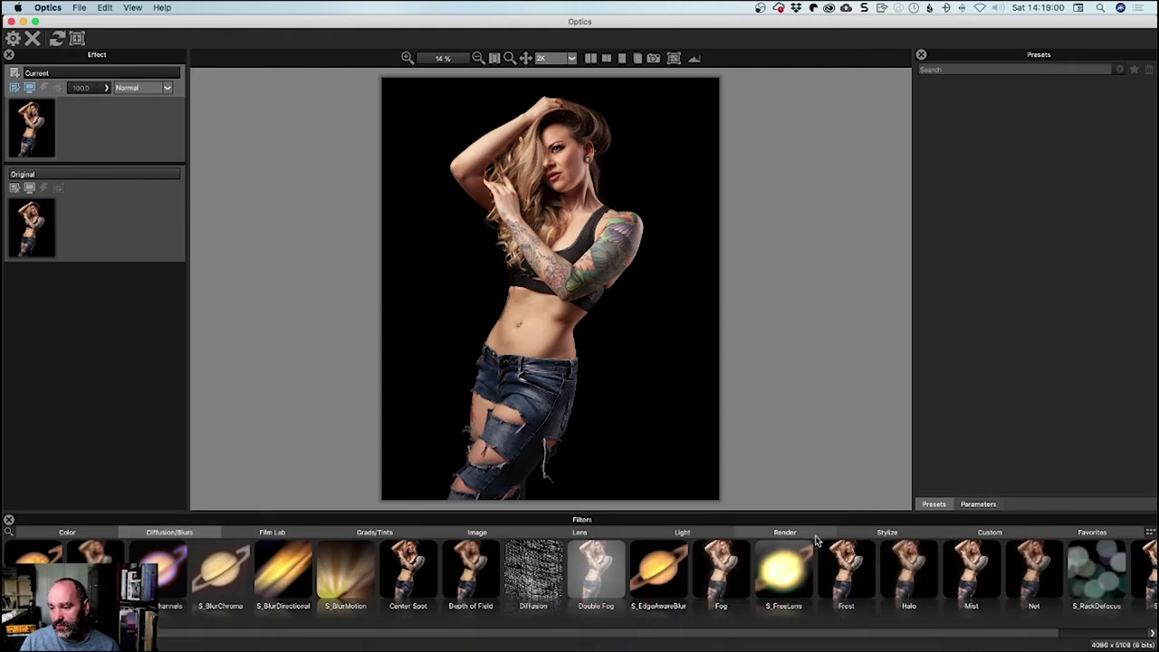
left_click(288, 533)
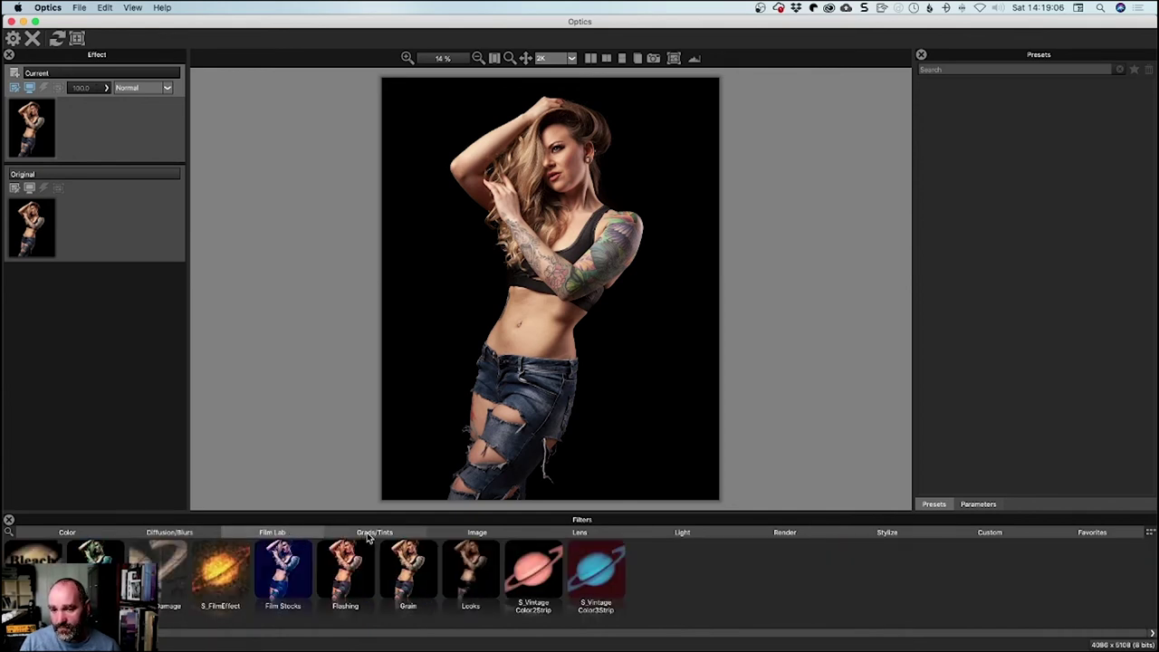
left_click(367, 533)
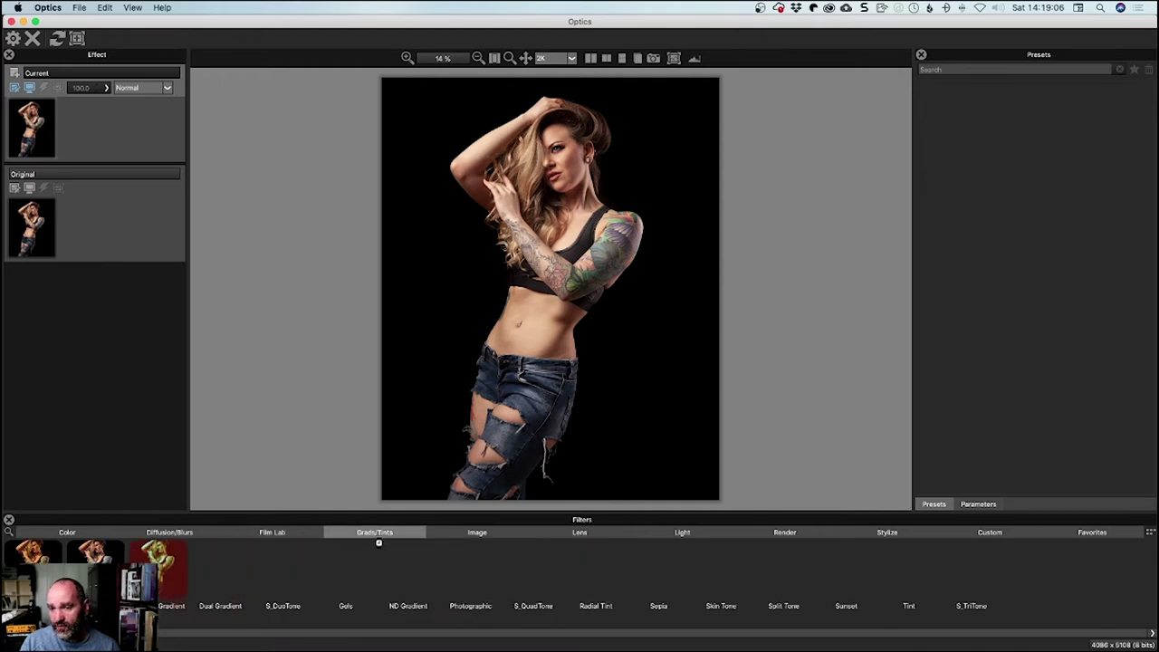
left_click(477, 534)
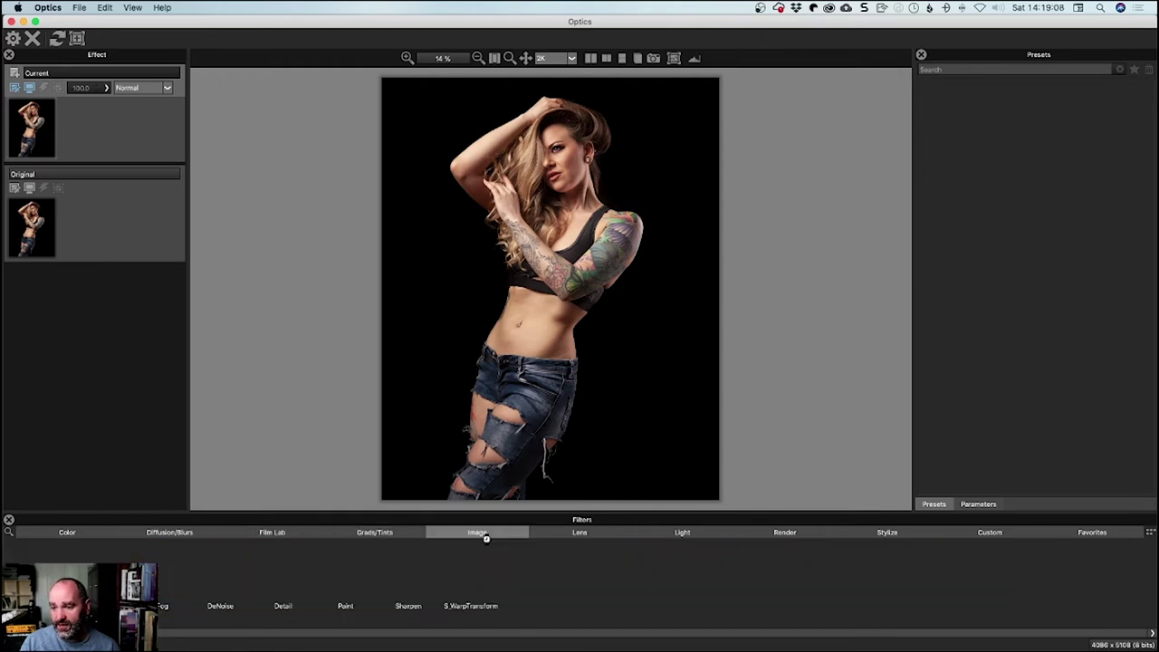
left_click(565, 534)
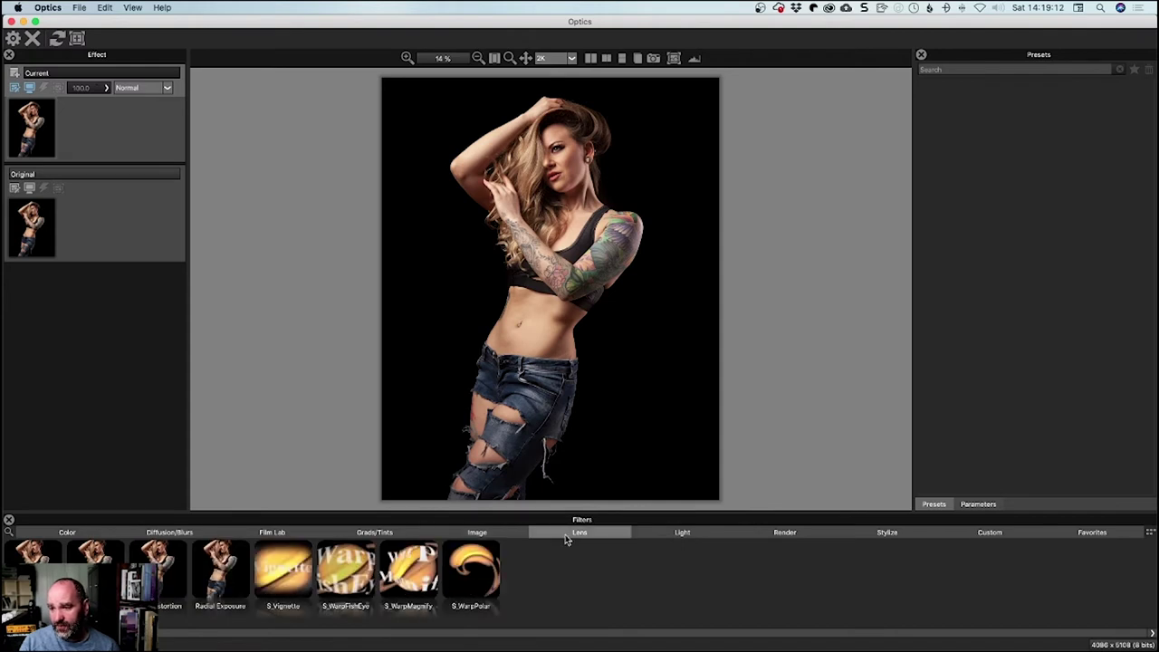
left_click(672, 535)
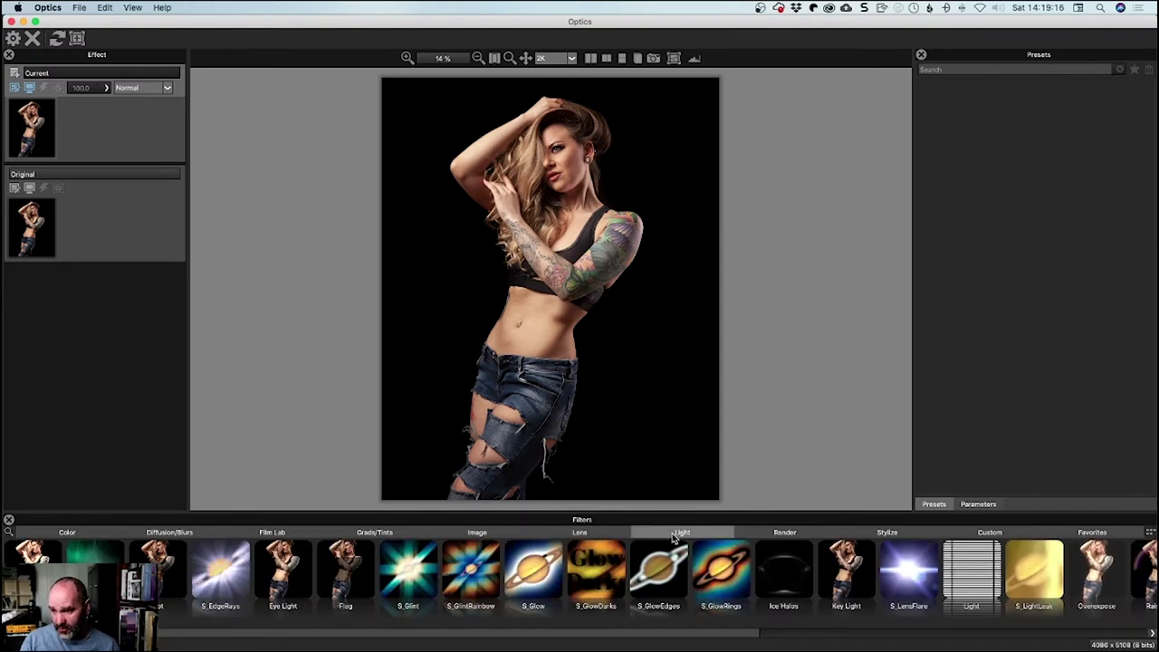
left_click(784, 534)
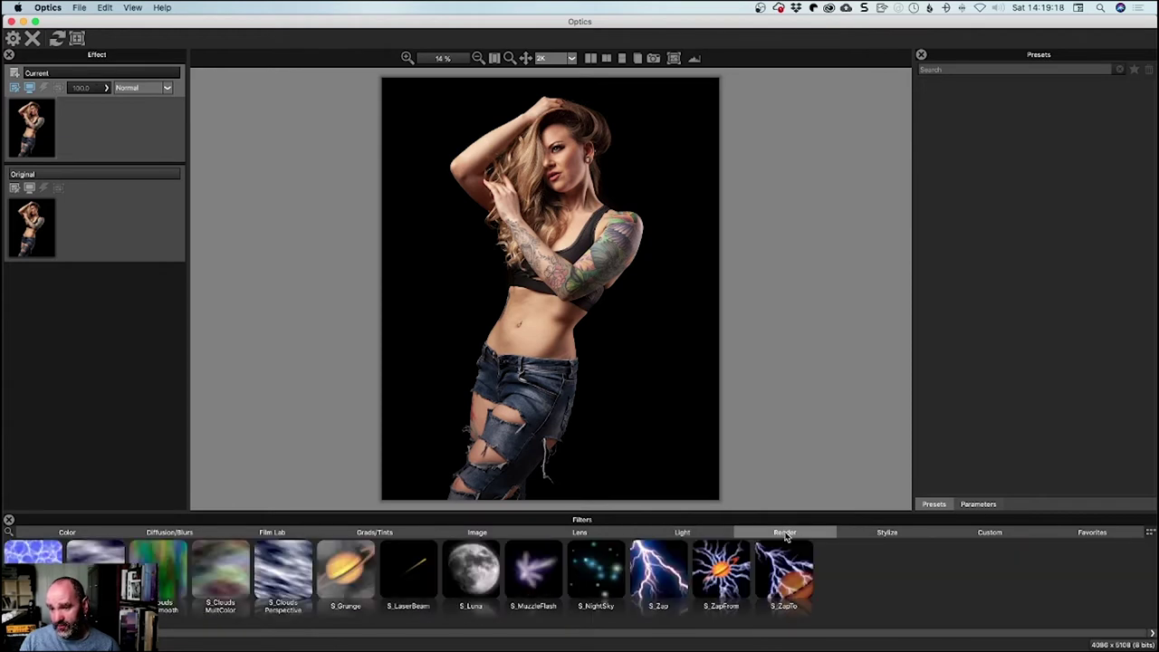
left_click(875, 534)
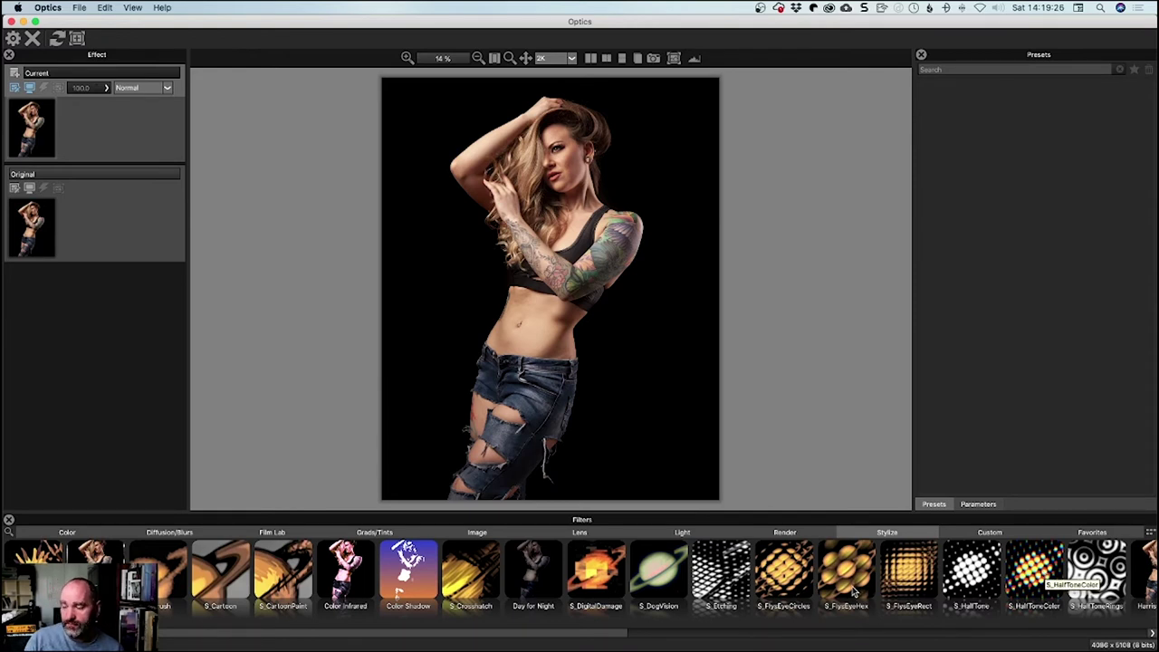
left_click(682, 533)
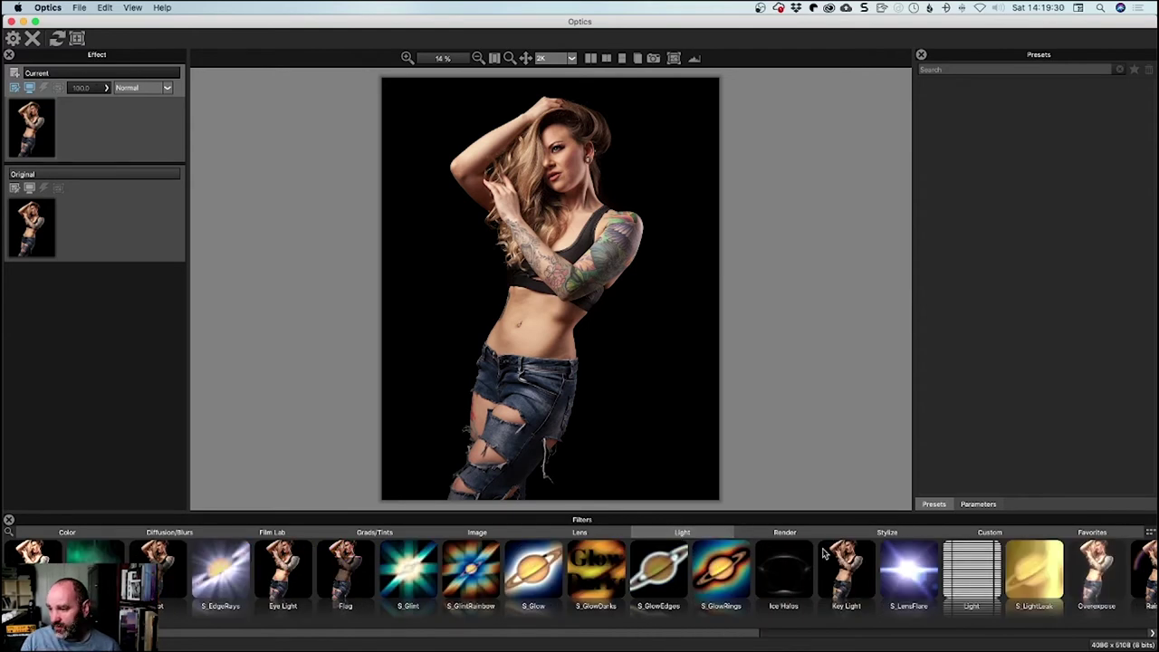
left_click(793, 535)
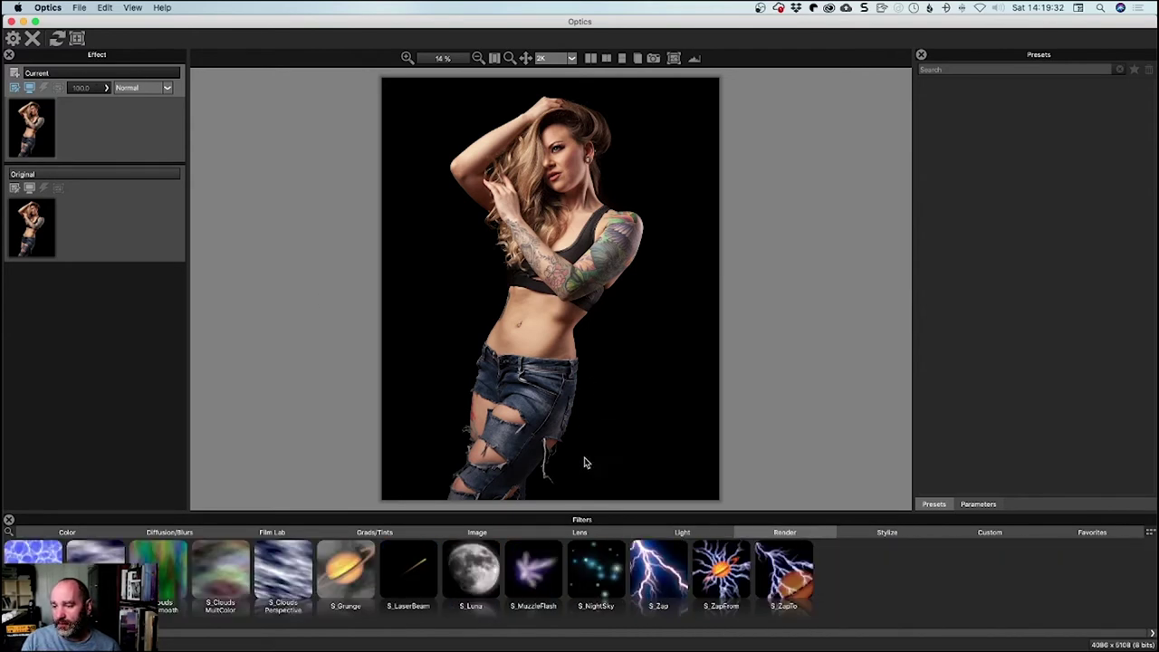
- Apply S_NightSky, step its date back to 2013 month 10, then choose the Sagittarius preset
left_click(614, 566)
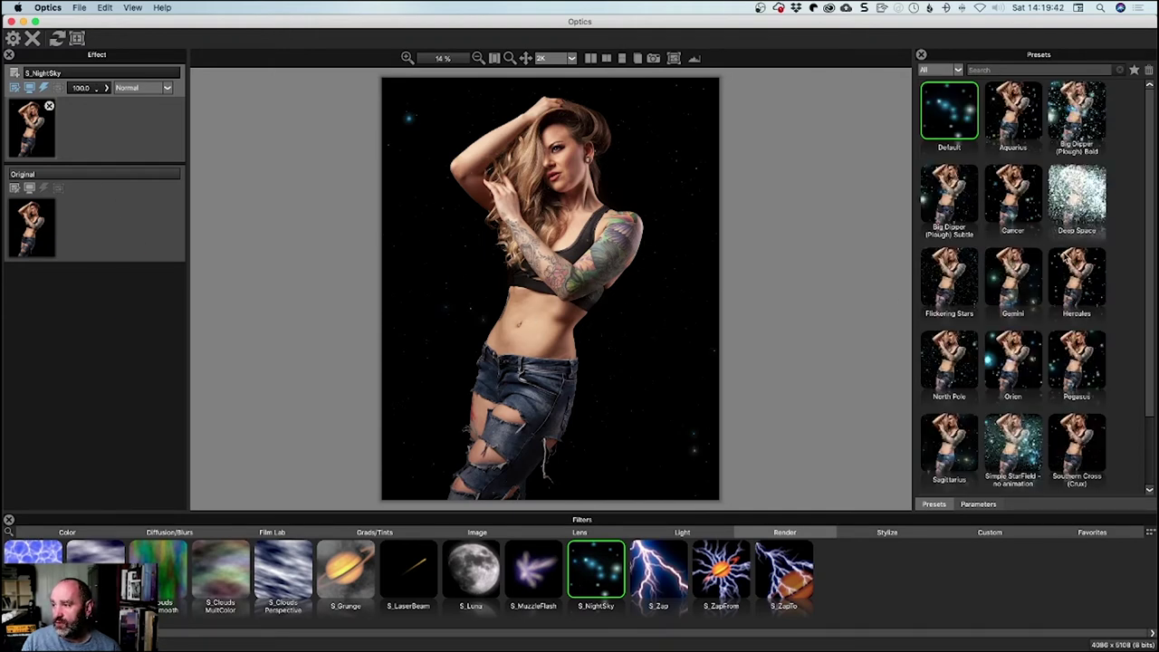
left_click(978, 505)
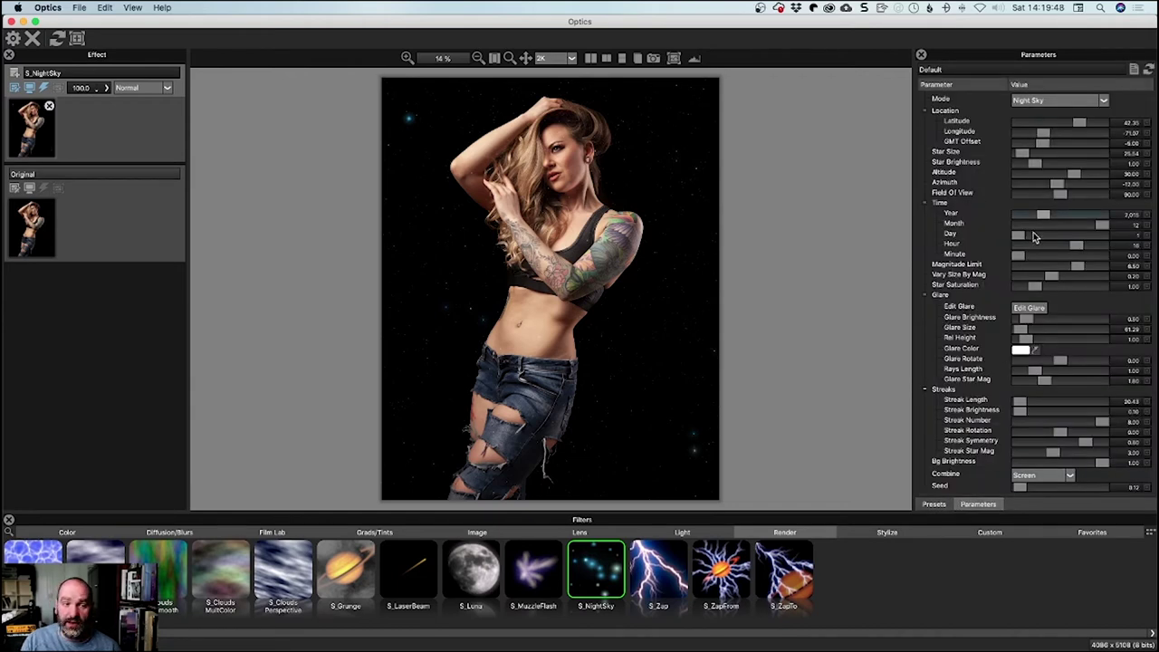
key("Left")
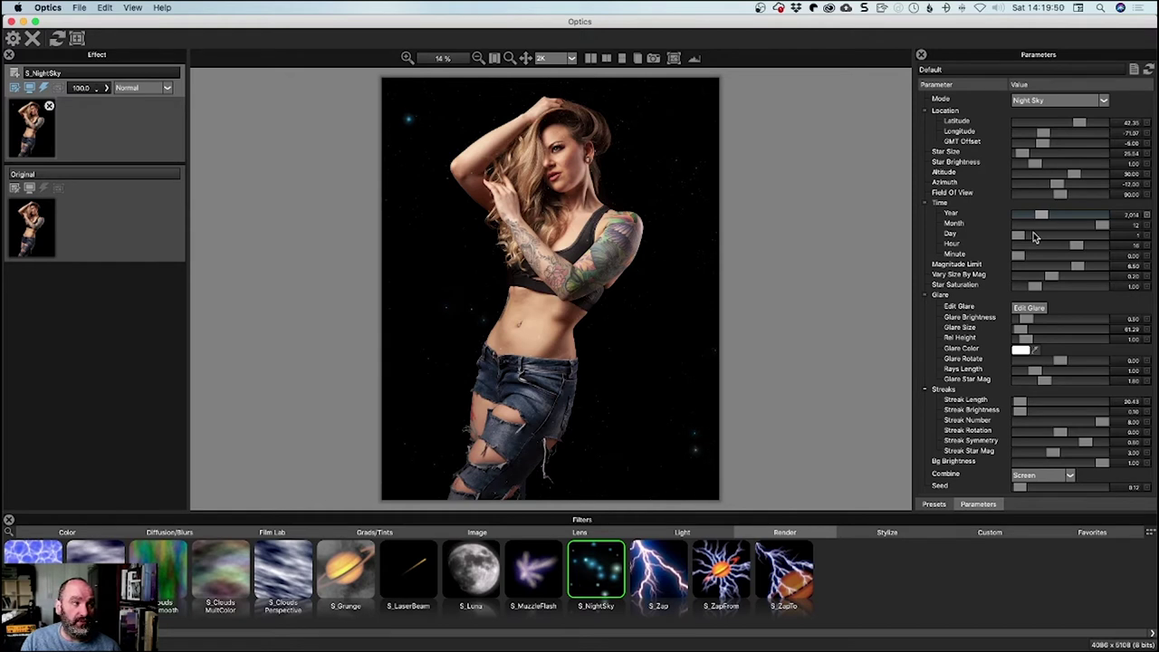
key("Left")
left_click(934, 504)
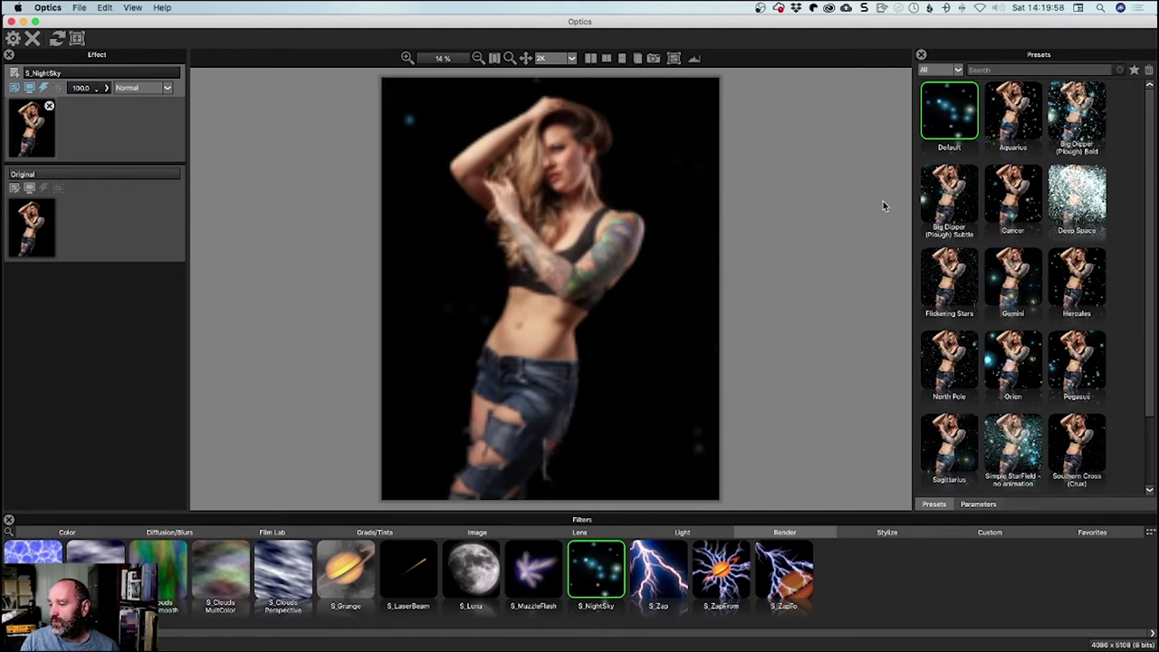
left_click(951, 441)
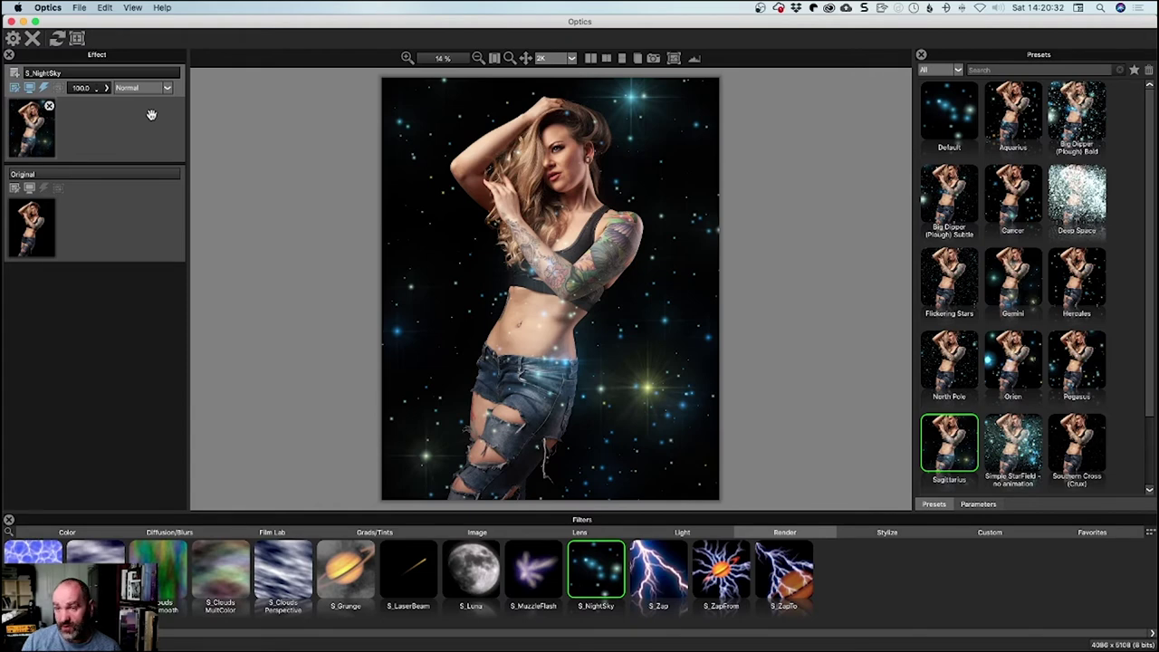
- Add an EzMask to S_NightSky, paint background and figure strokes, generate the mask and preview it
left_click(77, 38)
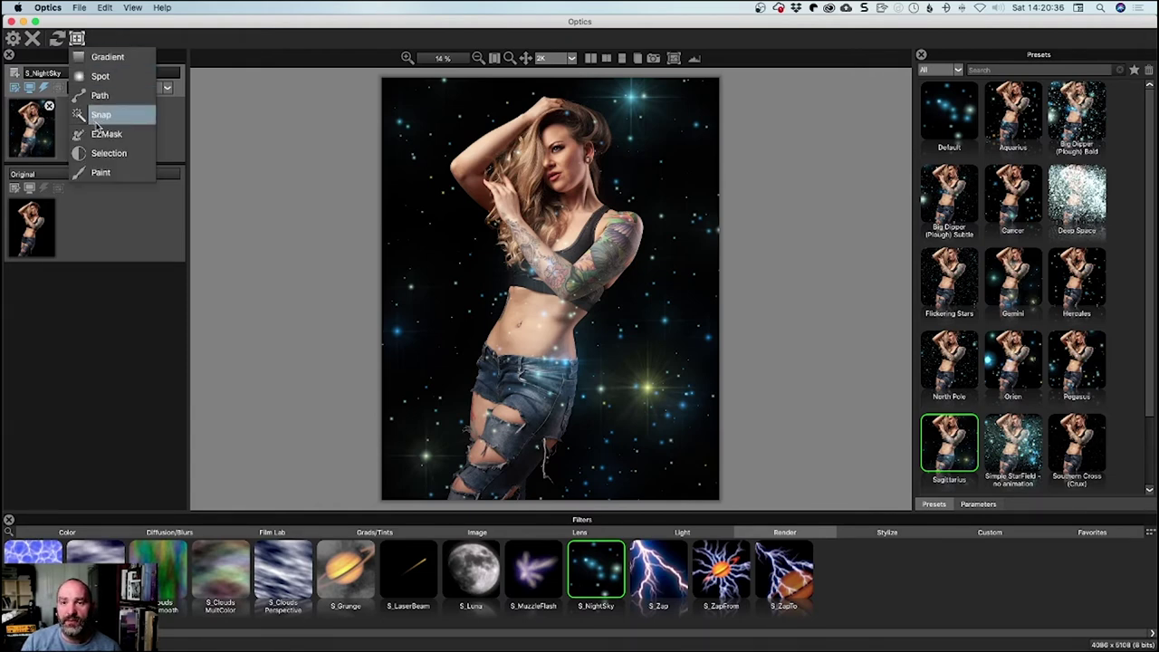
left_click(106, 134)
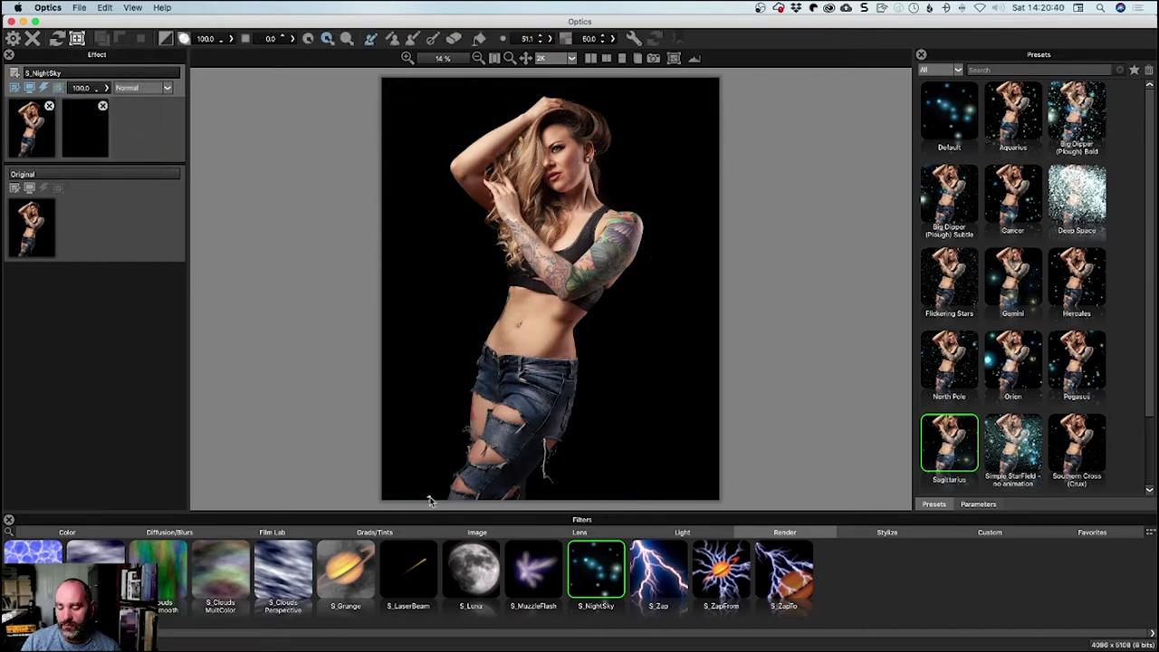
mouse_move(433, 500)
left_mouse_down()
mouse_move(494, 266)
mouse_move(482, 231)
mouse_move(438, 190)
mouse_move(448, 144)
mouse_move(459, 120)
mouse_move(522, 95)
mouse_move(572, 94)
mouse_move(634, 125)
mouse_move(638, 156)
mouse_move(625, 174)
mouse_move(658, 241)
mouse_move(533, 498)
left_mouse_up()
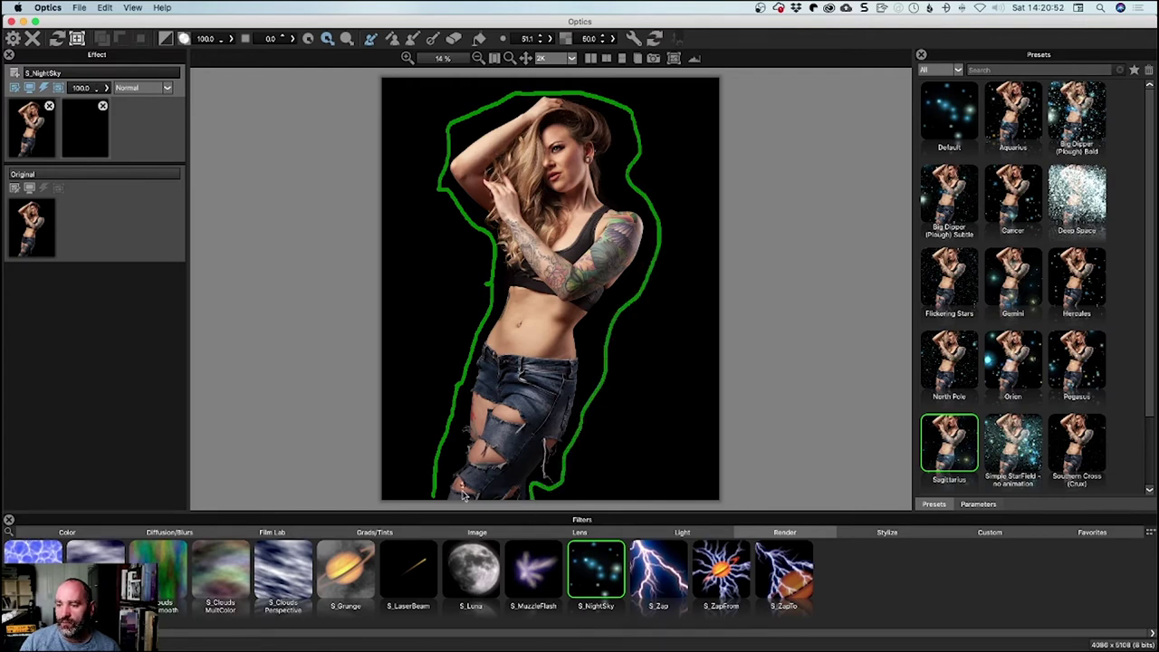
mouse_move(457, 498)
left_mouse_down()
mouse_move(521, 310)
mouse_move(522, 260)
mouse_move(508, 221)
mouse_move(472, 190)
mouse_move(472, 168)
mouse_move(546, 113)
mouse_move(566, 115)
mouse_move(568, 178)
mouse_move(628, 231)
mouse_move(575, 303)
mouse_move(542, 416)
mouse_move(488, 468)
mouse_move(485, 509)
mouse_move(456, 501)
left_mouse_up()
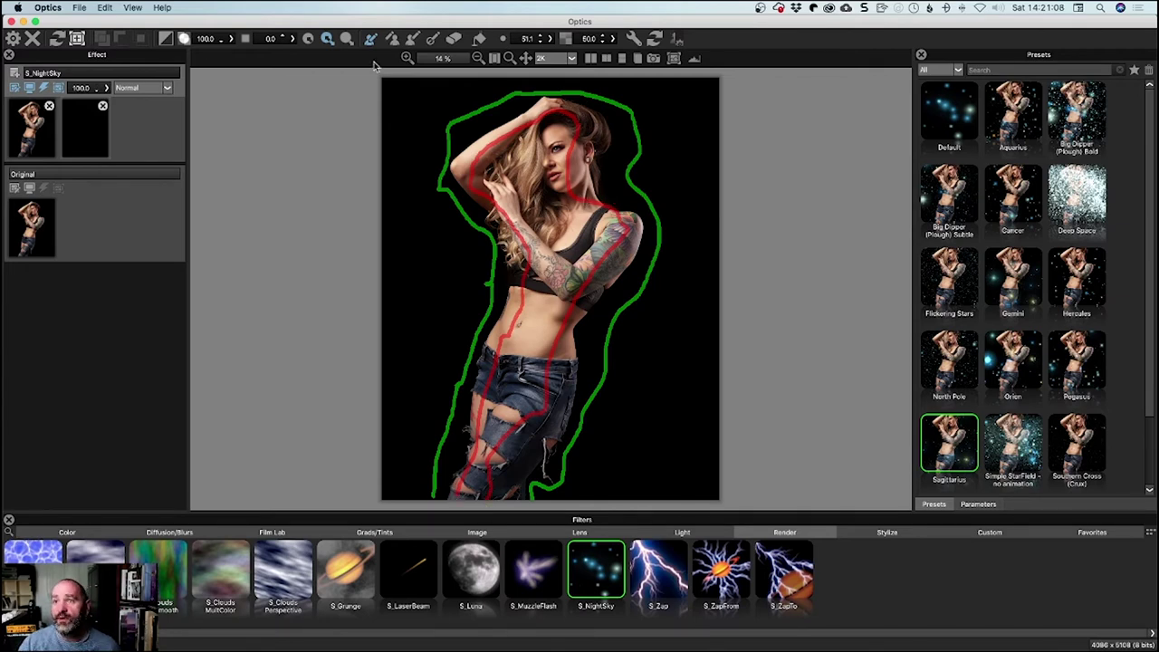
left_click(454, 38)
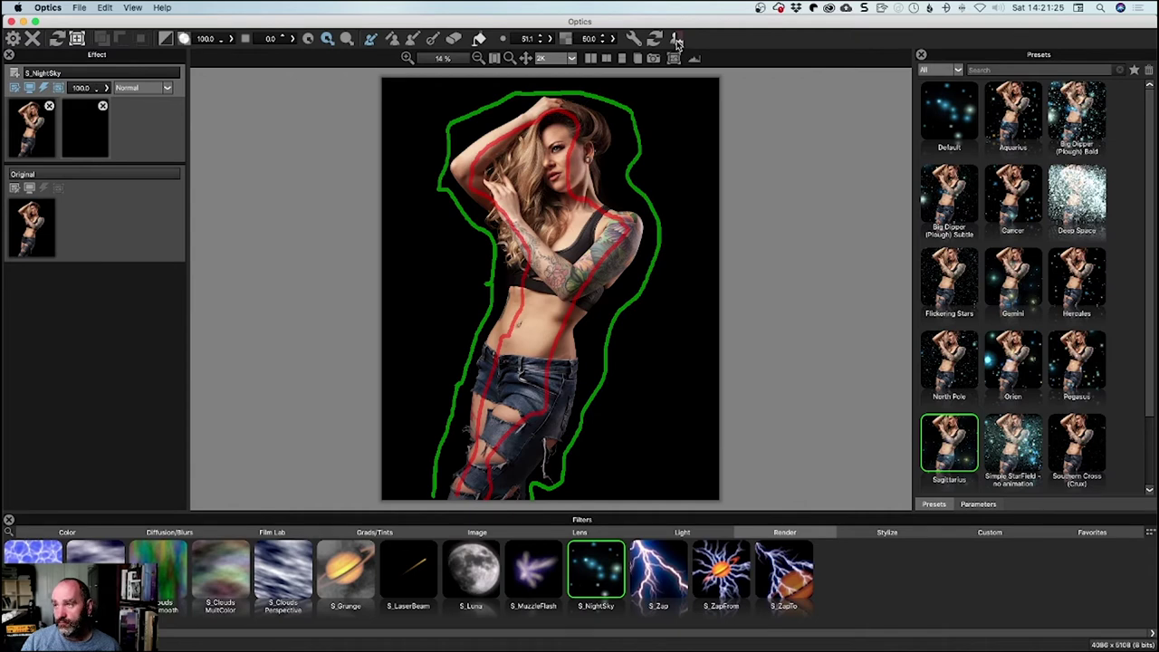
left_click(677, 41)
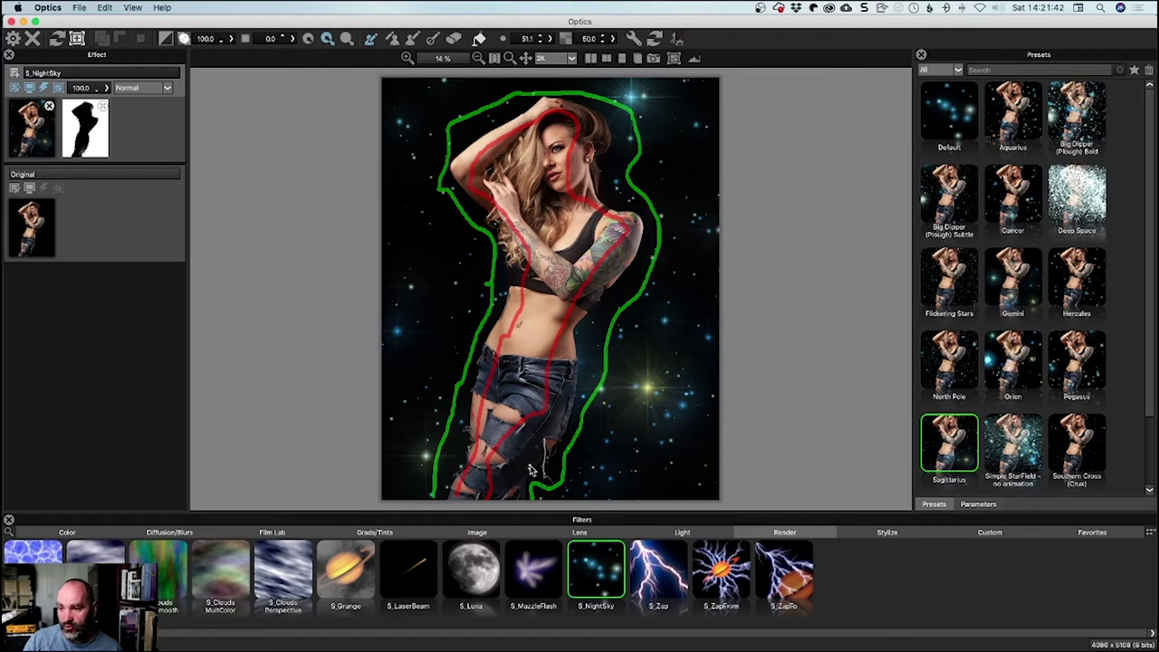
key("m")
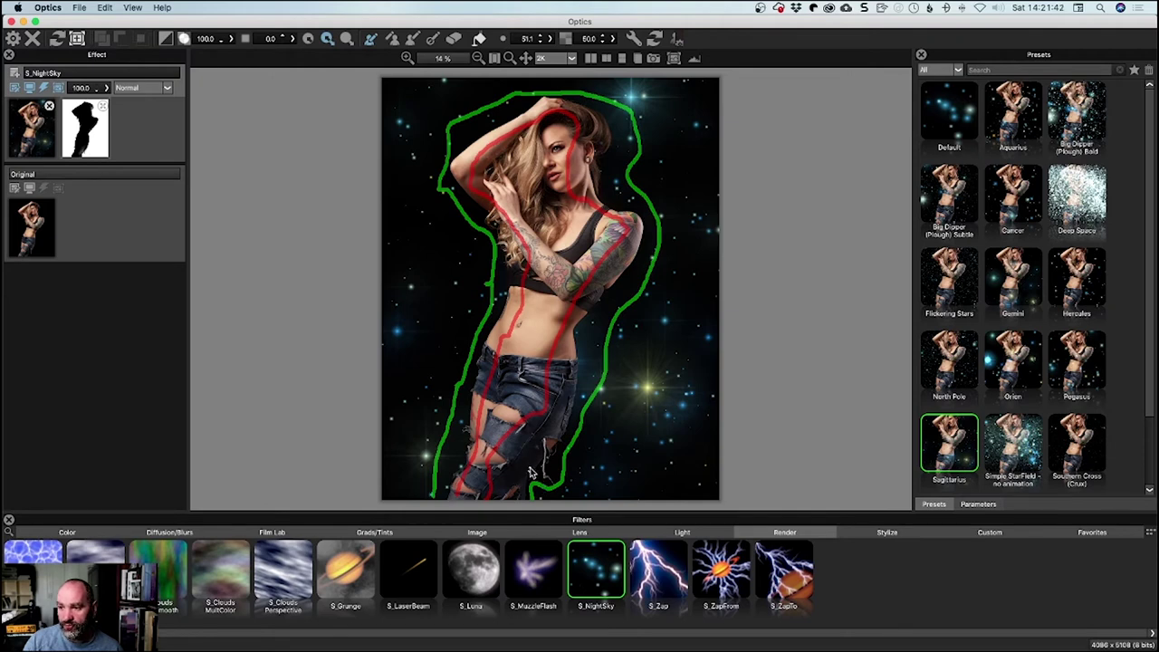
- Add a new layer with Light > S_Aurora and reshape its curve across the figure
left_click(15, 75)
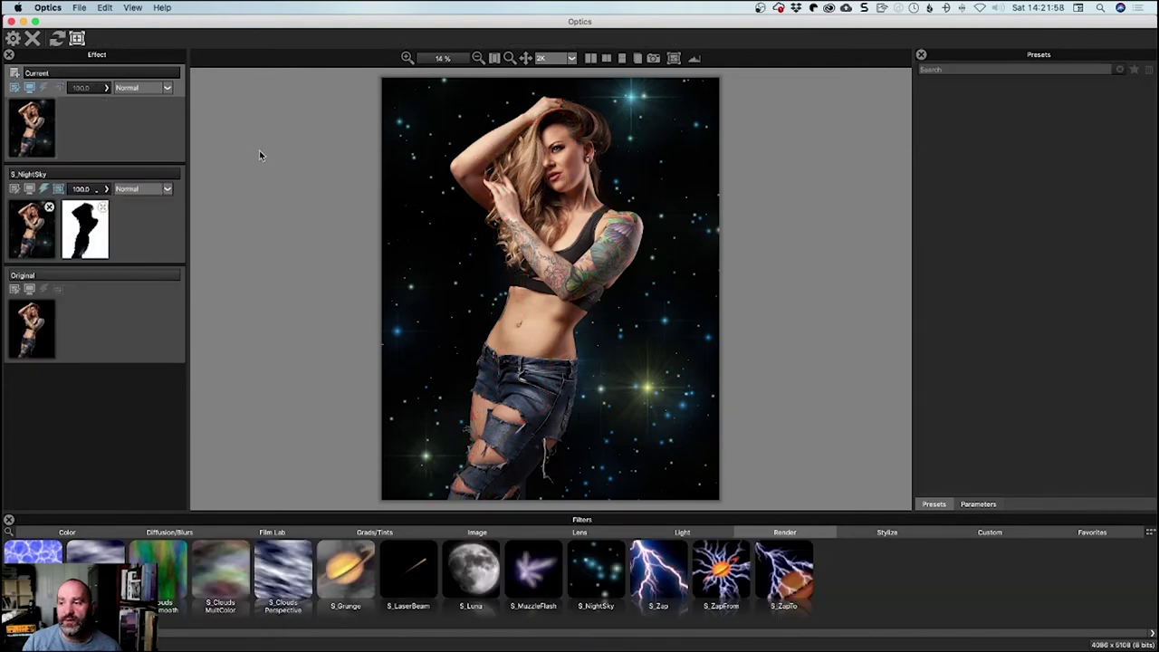
left_click(717, 531)
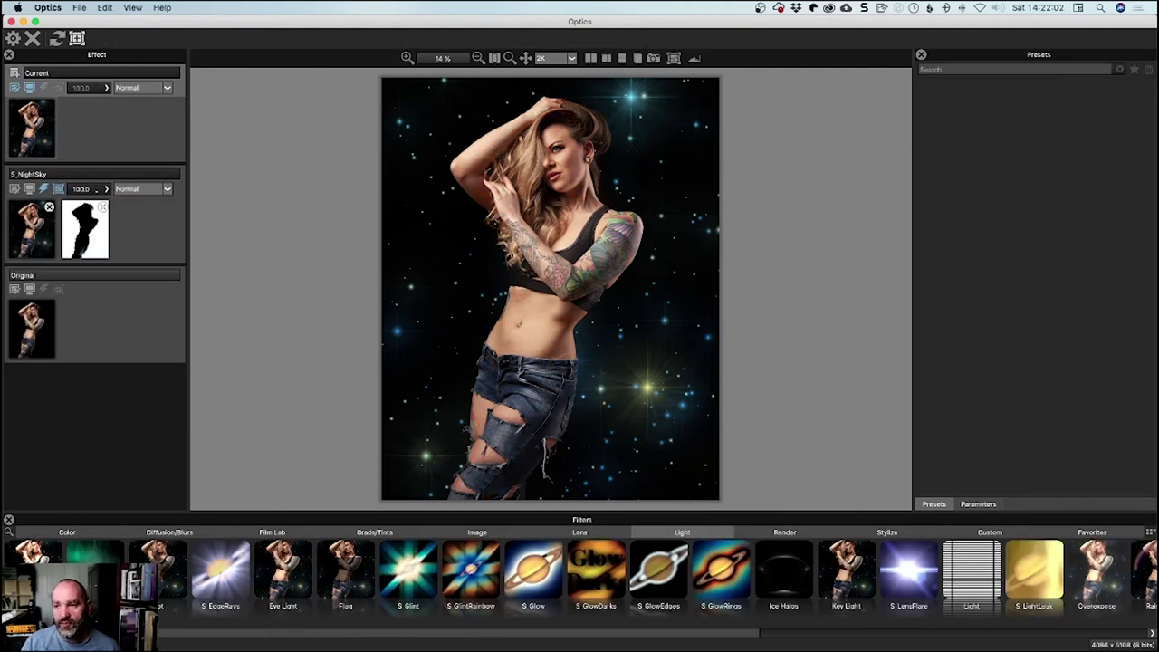
left_click(95, 569)
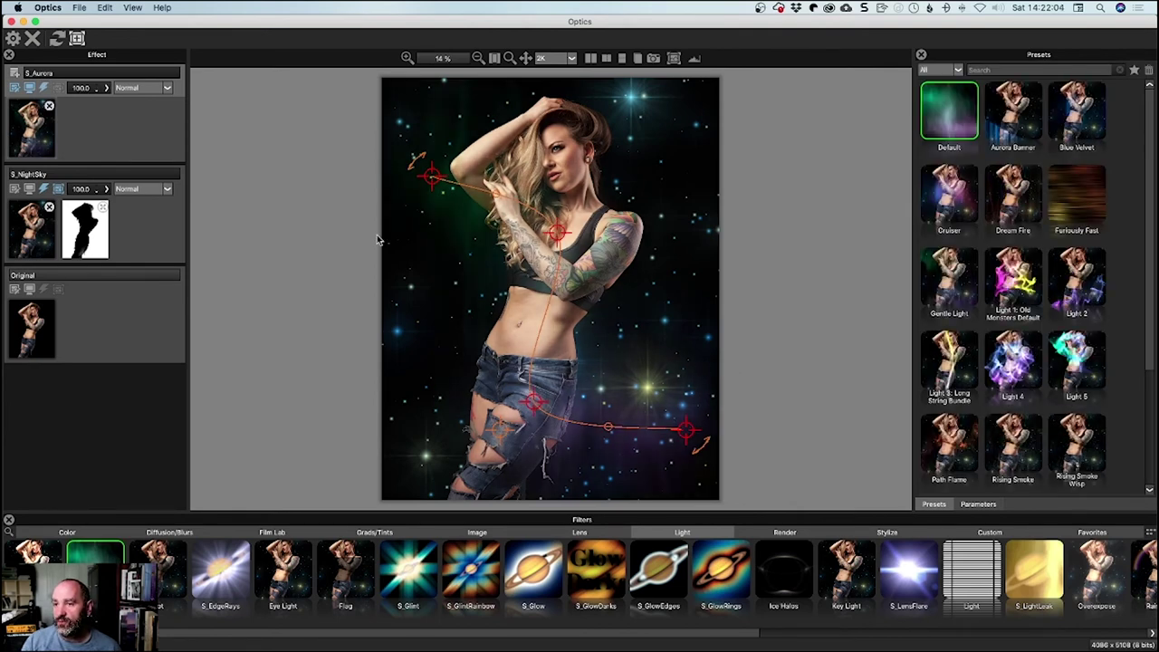
left_click(433, 175)
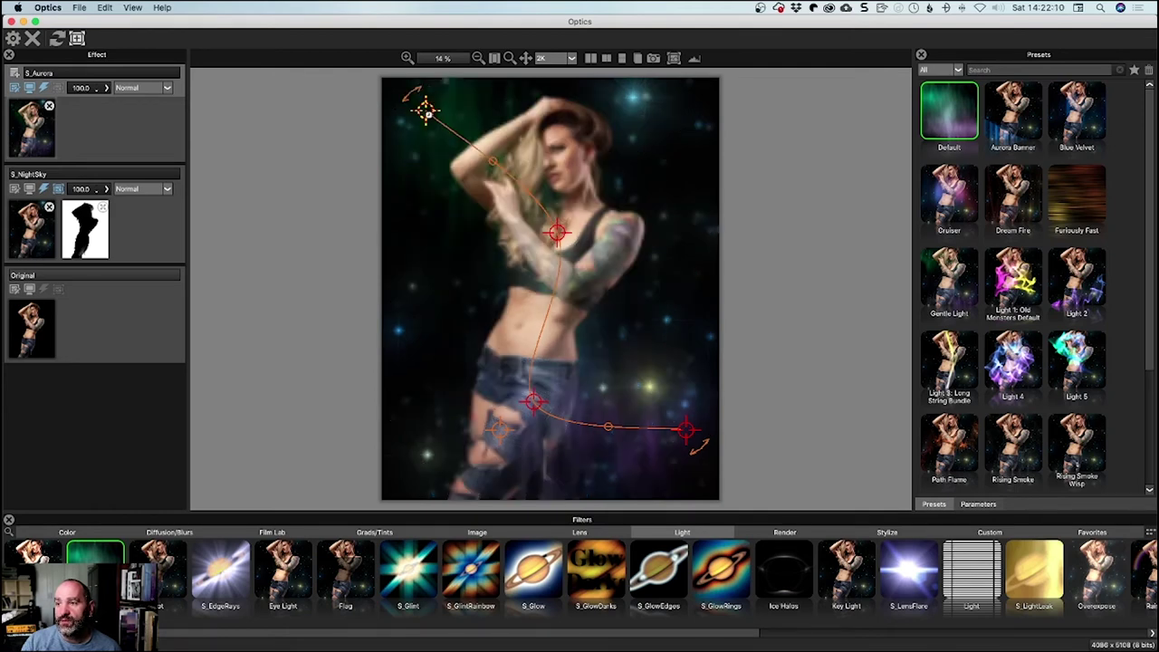
left_click(557, 232)
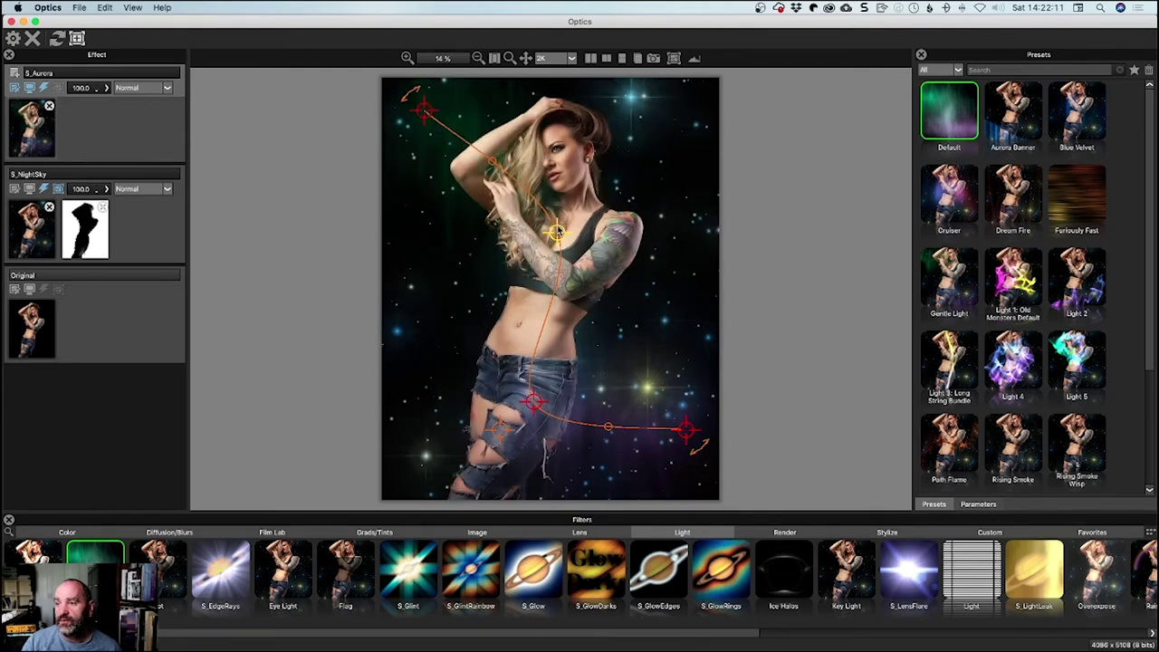
left_click(643, 236)
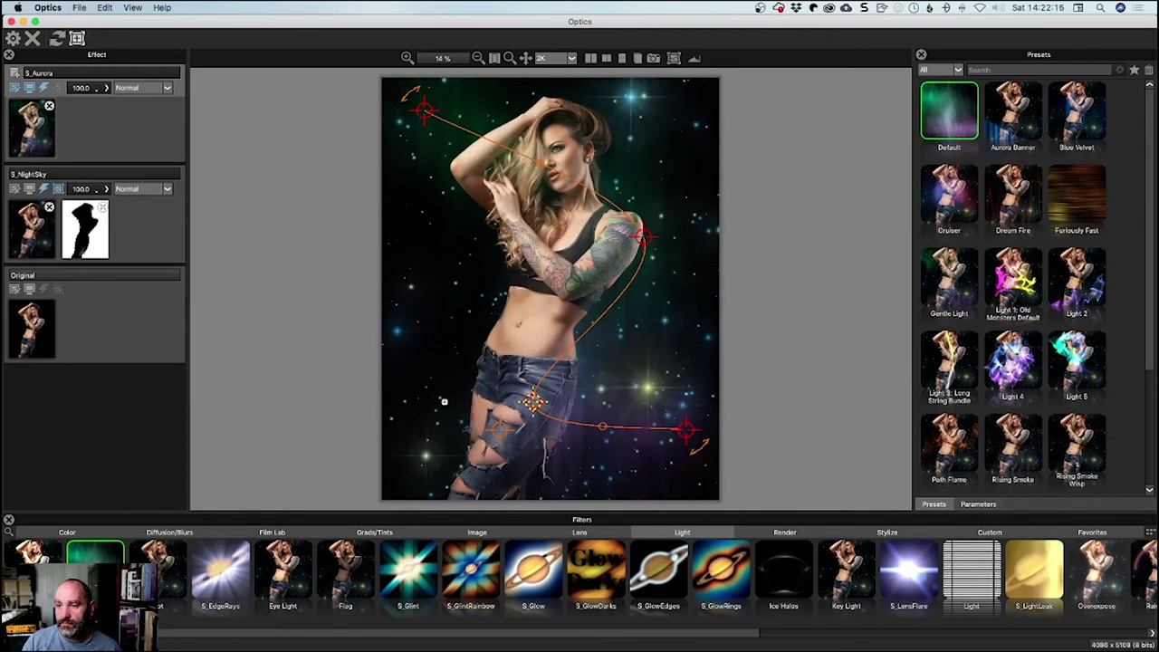
left_click(429, 395)
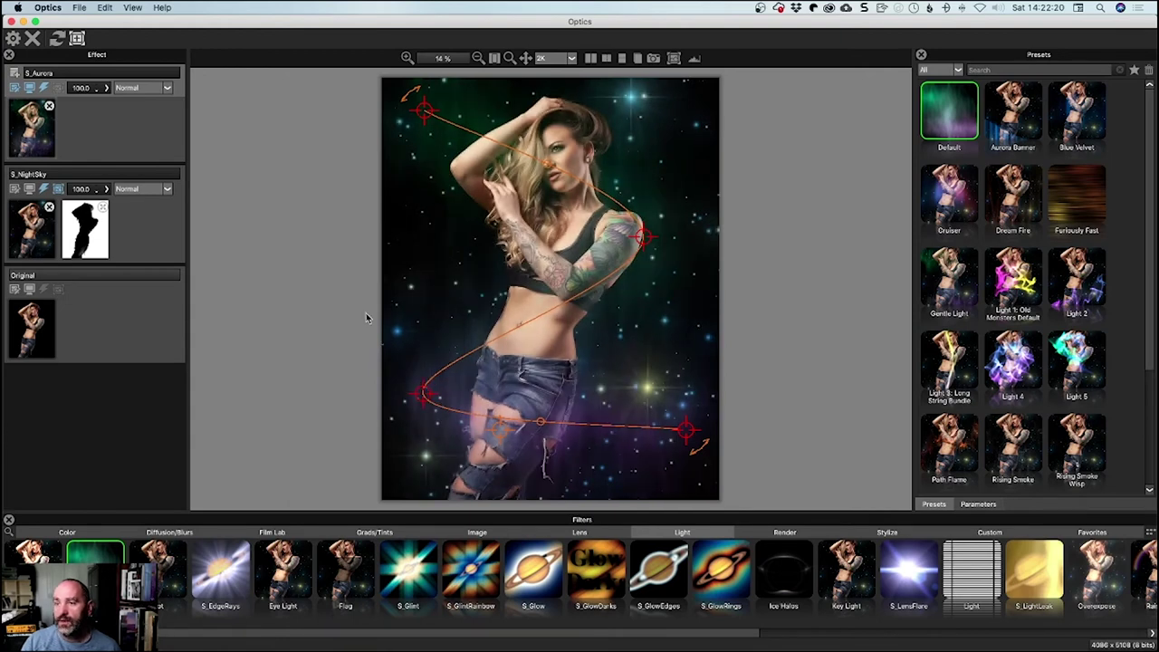
- Copy the NightSky mask onto the aurora layer and darken its Start Color slightly
left_click_drag(84, 240, 85, 132)
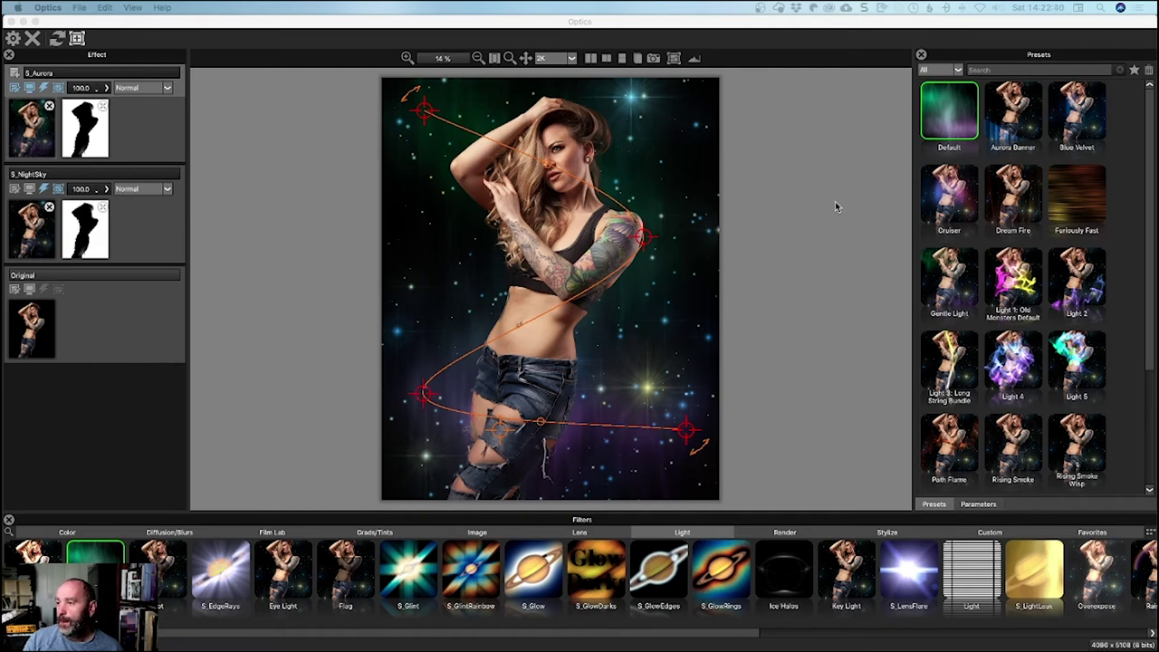
left_click(982, 505)
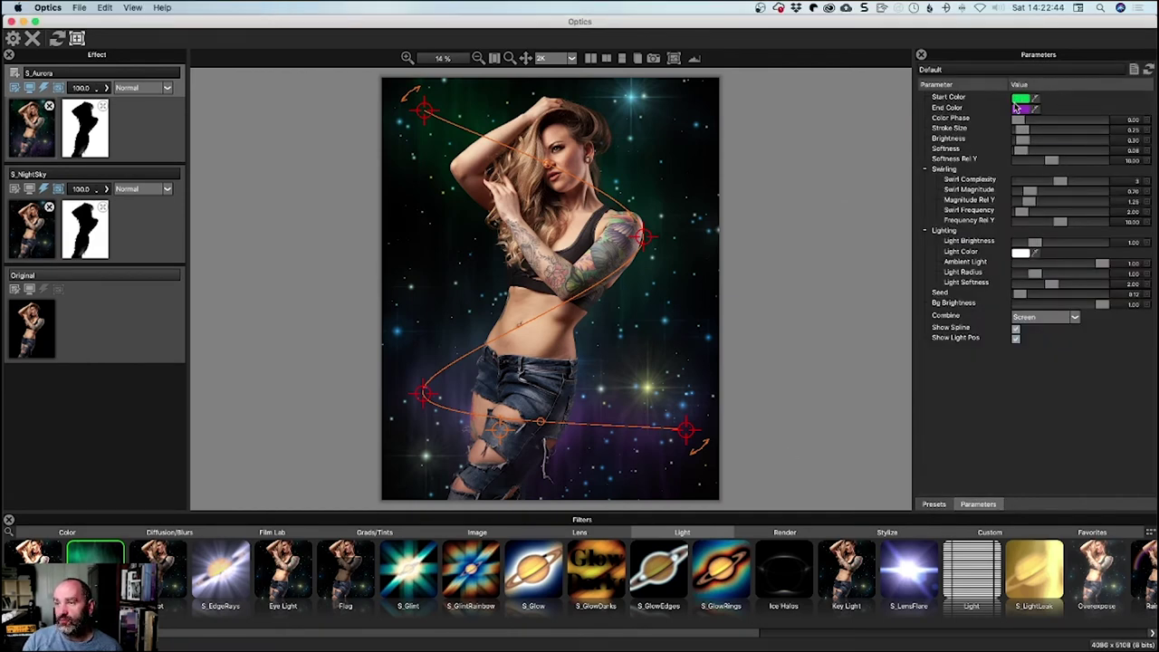
left_click(1021, 100)
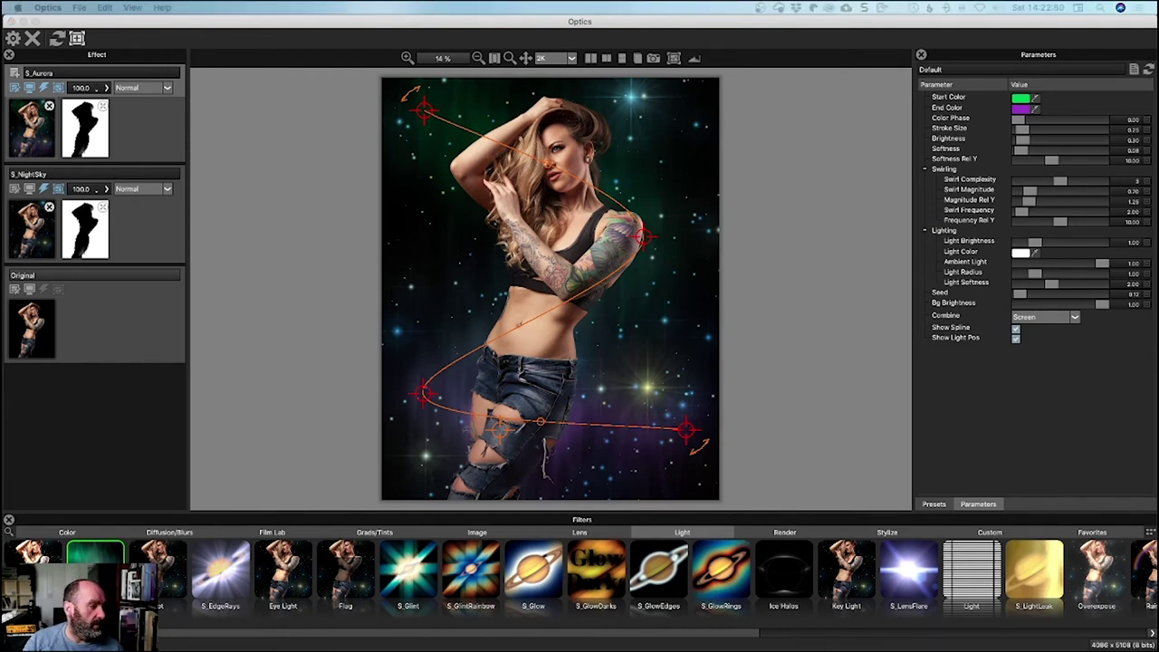
left_click_drag(245, 384, 277, 173)
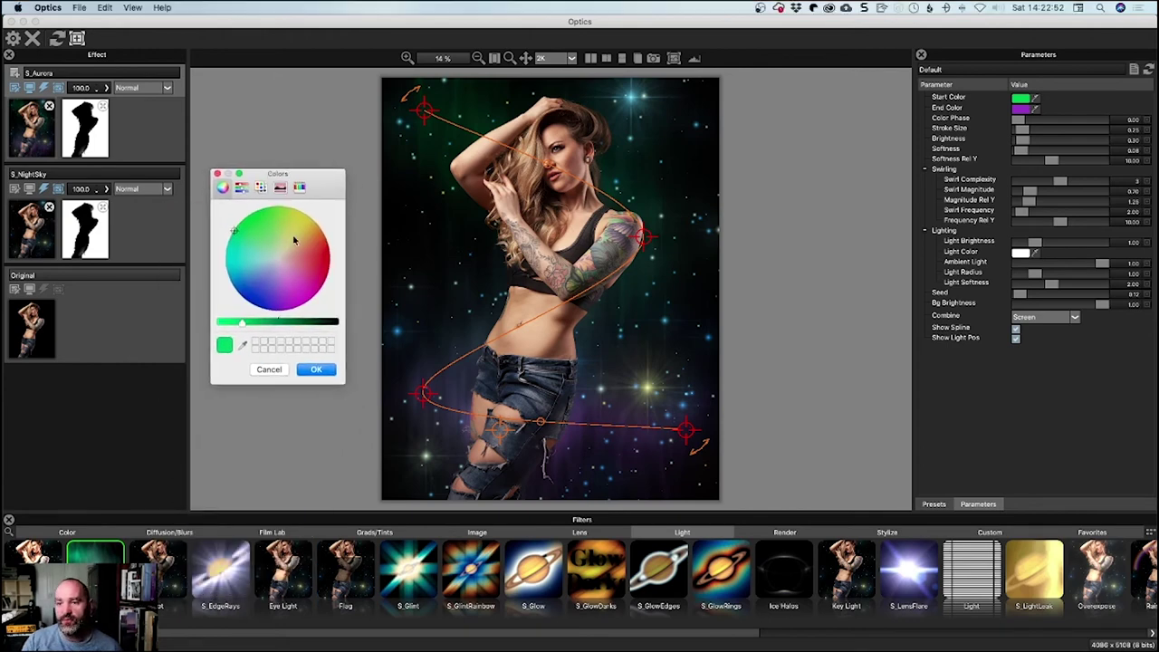
left_click_drag(241, 322, 254, 326)
left_click(314, 370)
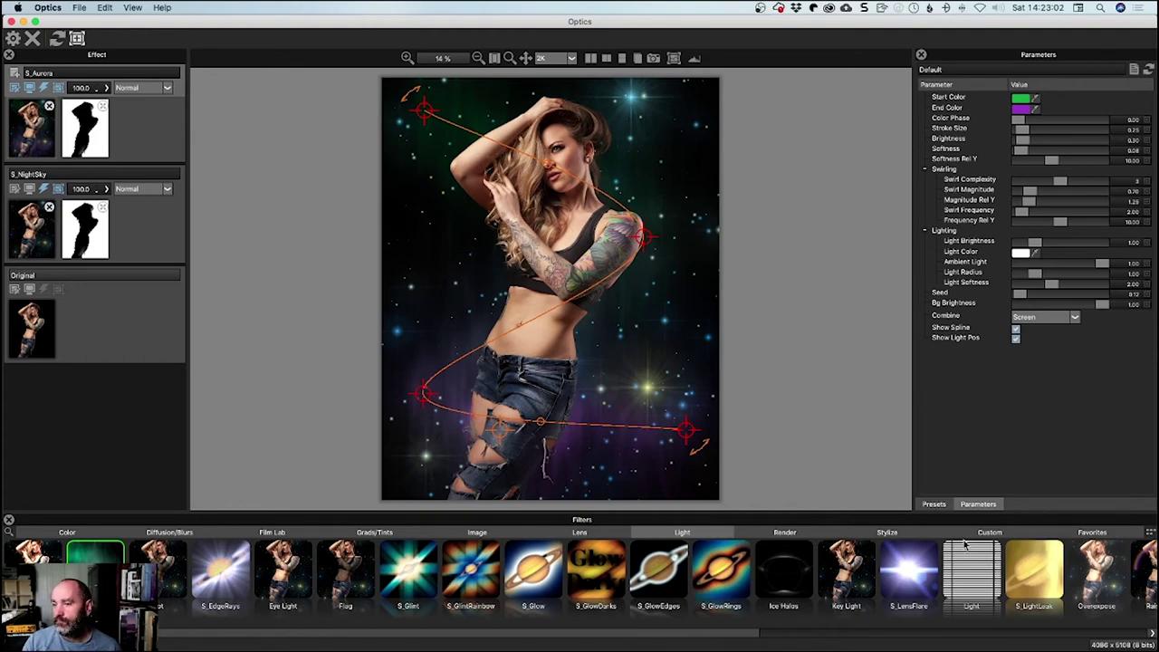
- Add an S_LightLeak layer and, after trying several presets, settle on Subtle but fast edge blobs
left_click(21, 76)
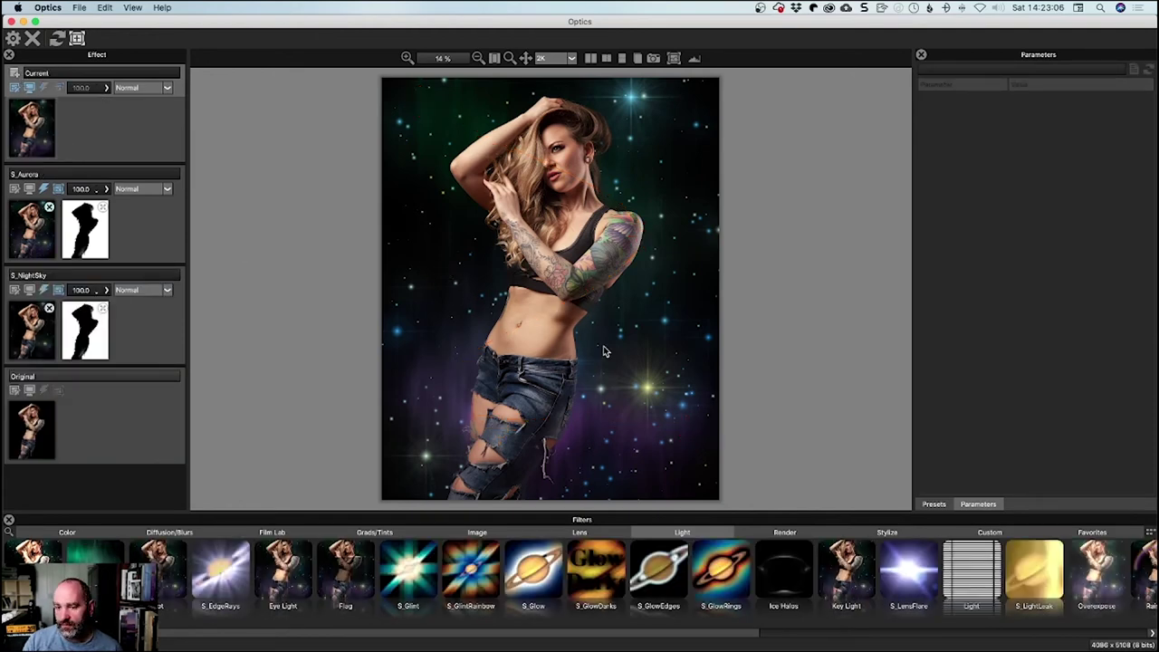
left_click(1037, 587)
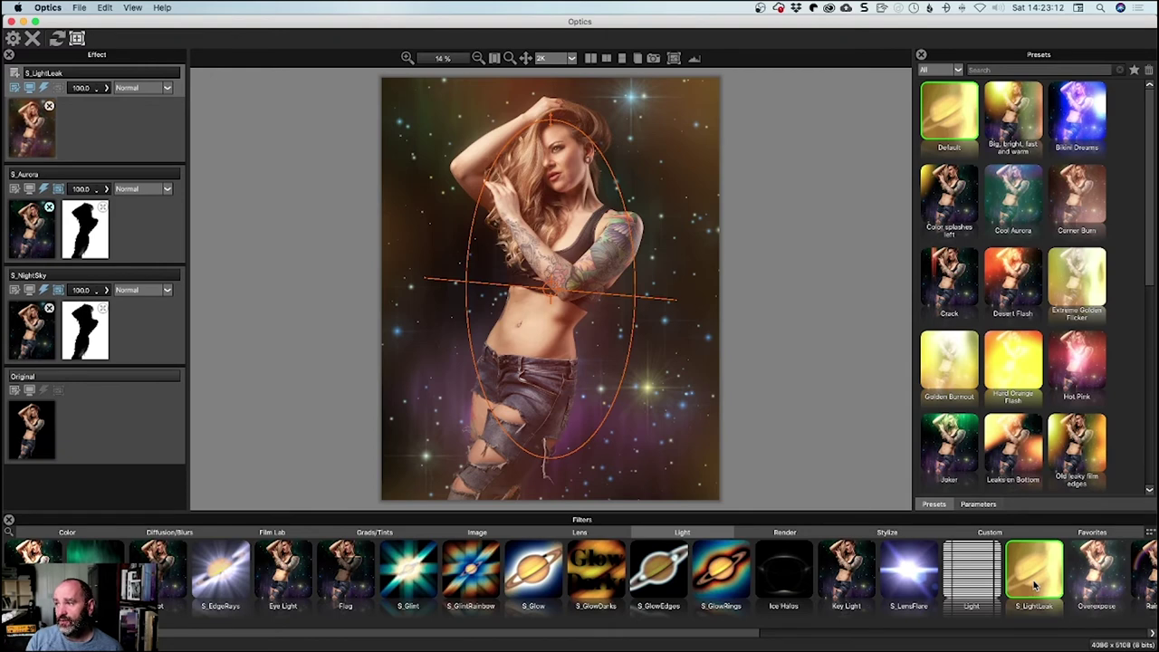
left_click(1019, 288)
left_click(1070, 364)
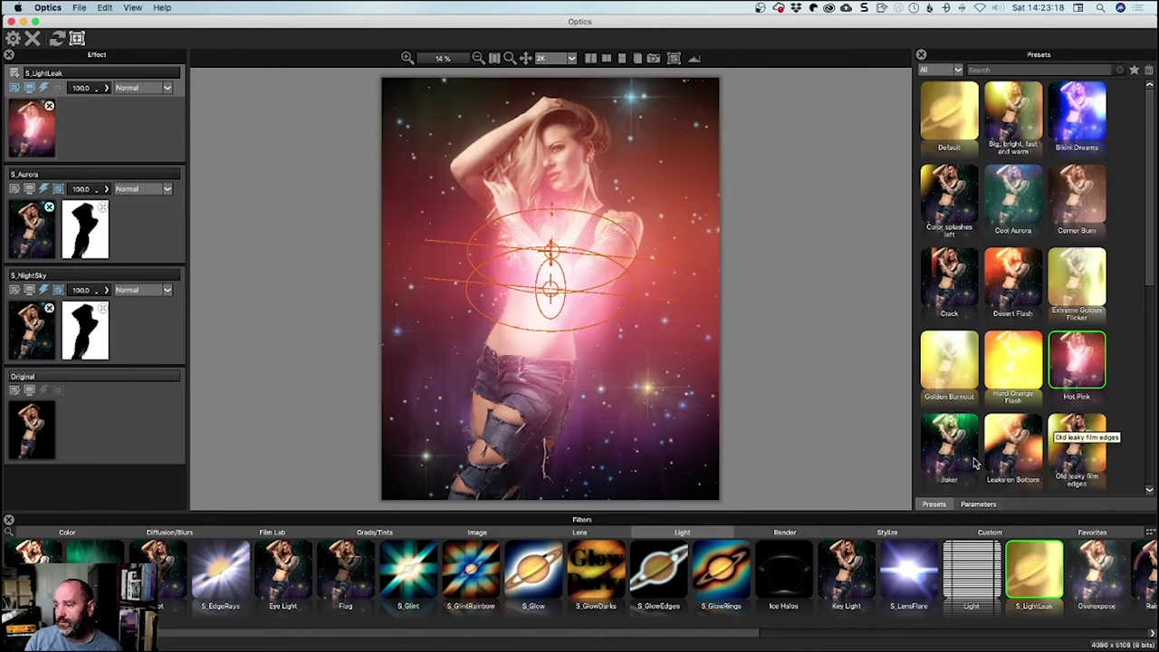
left_click(1007, 449)
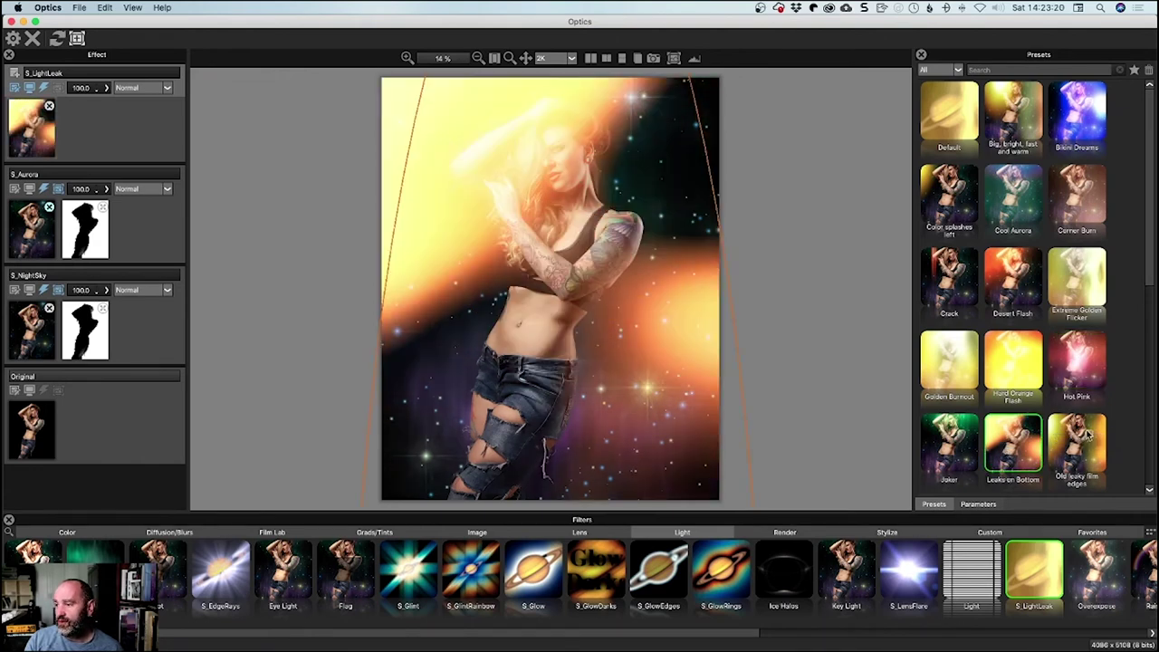
scroll(1073, 432, "down", 10)
left_click(1010, 276)
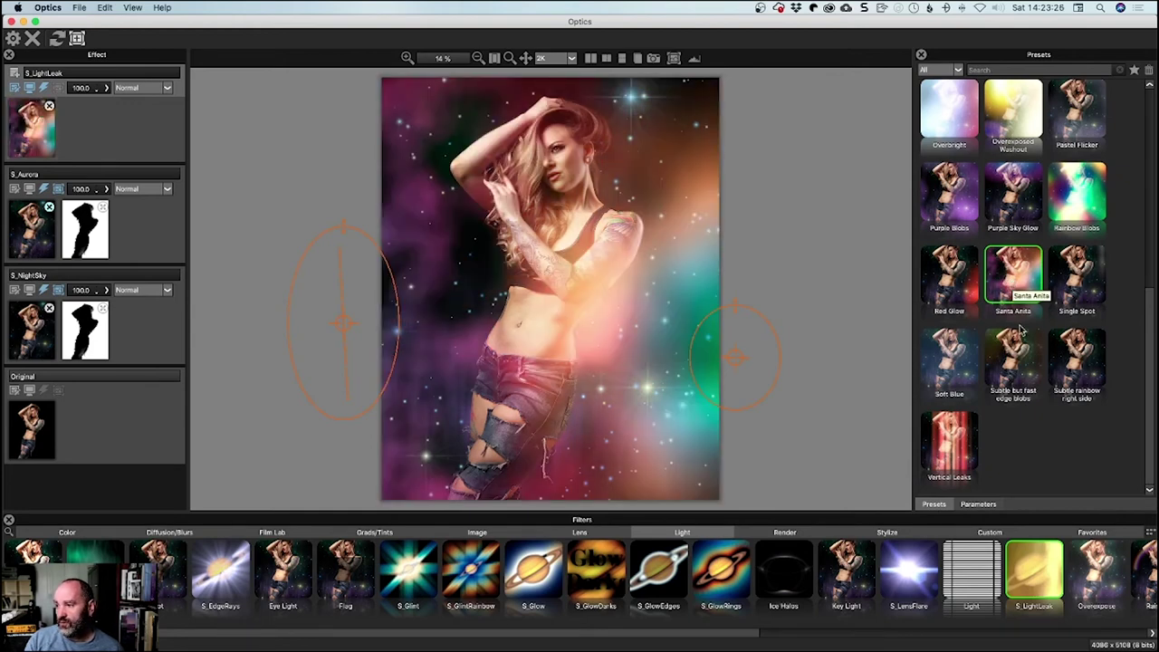
left_click(1019, 362)
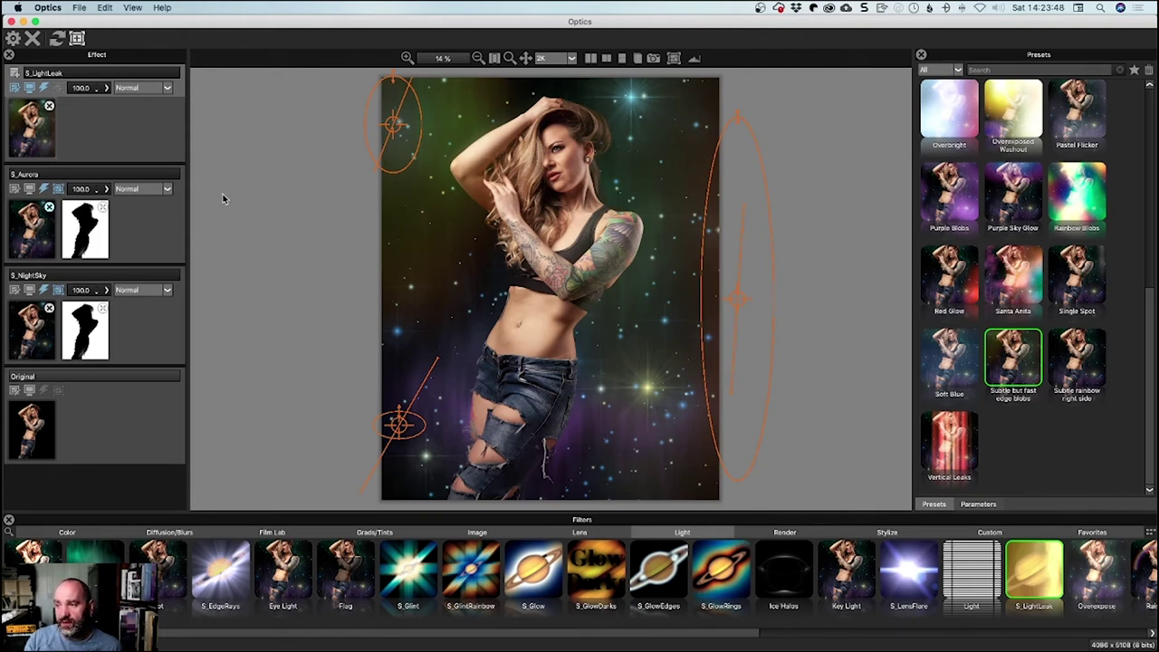
- Rotate the right light leak back near vertical and move it inward along the right edge
left_click(736, 297)
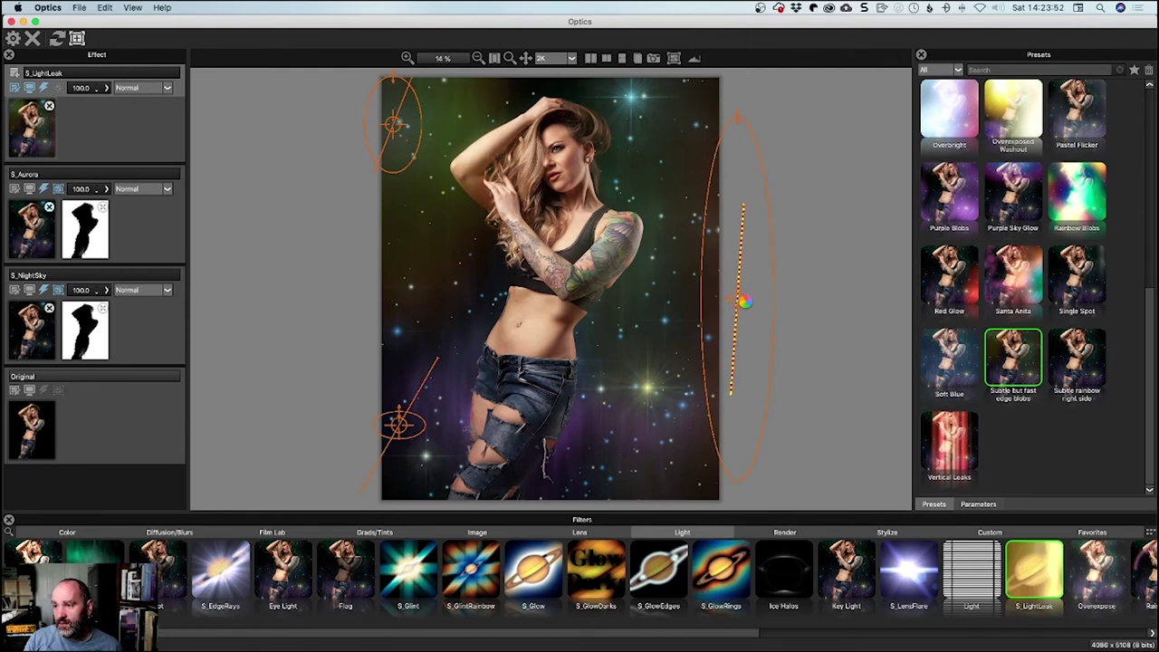
left_click_drag(744, 302, 466, 177)
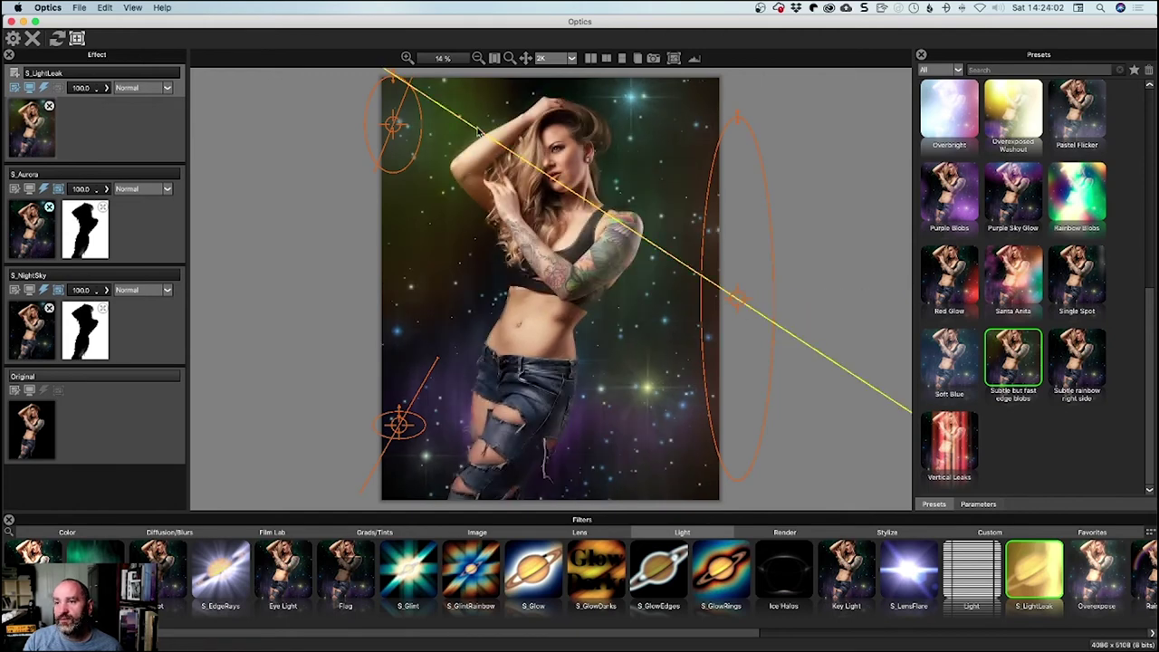
left_click_drag(815, 349, 724, 390)
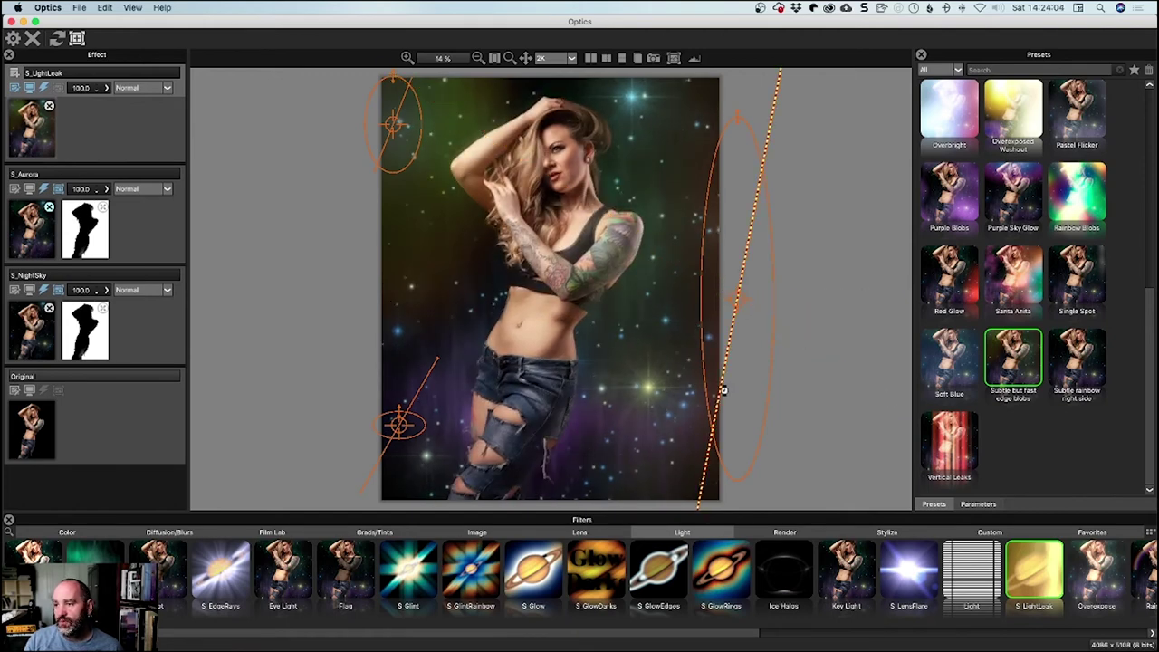
left_click(725, 304)
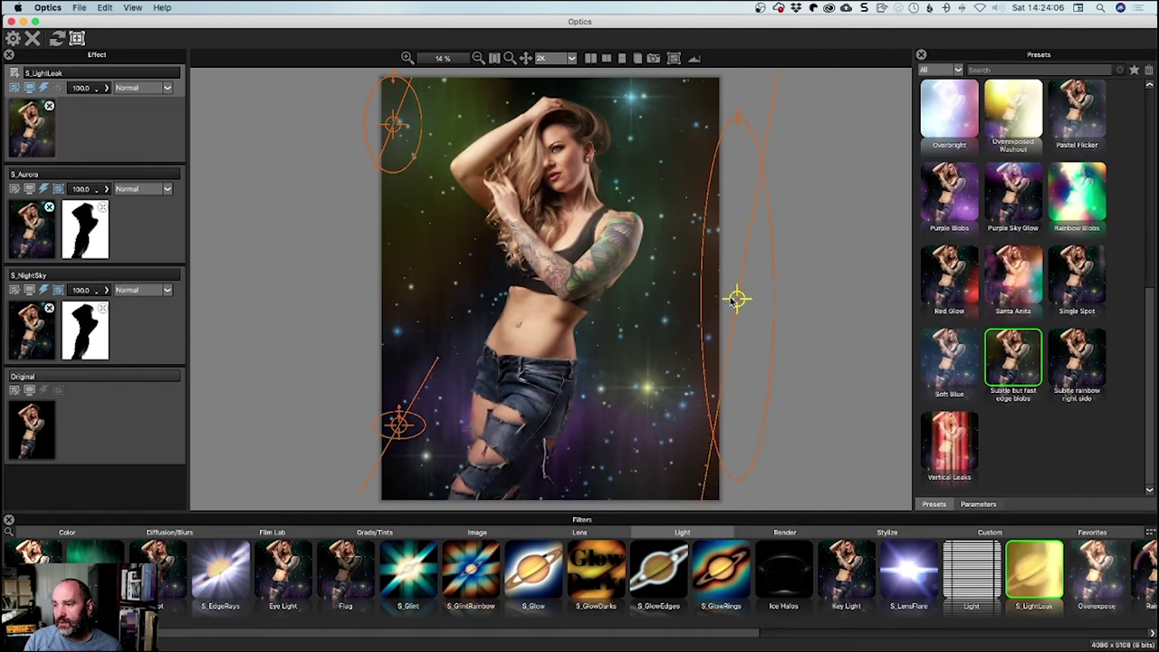
left_click_drag(731, 303, 715, 258)
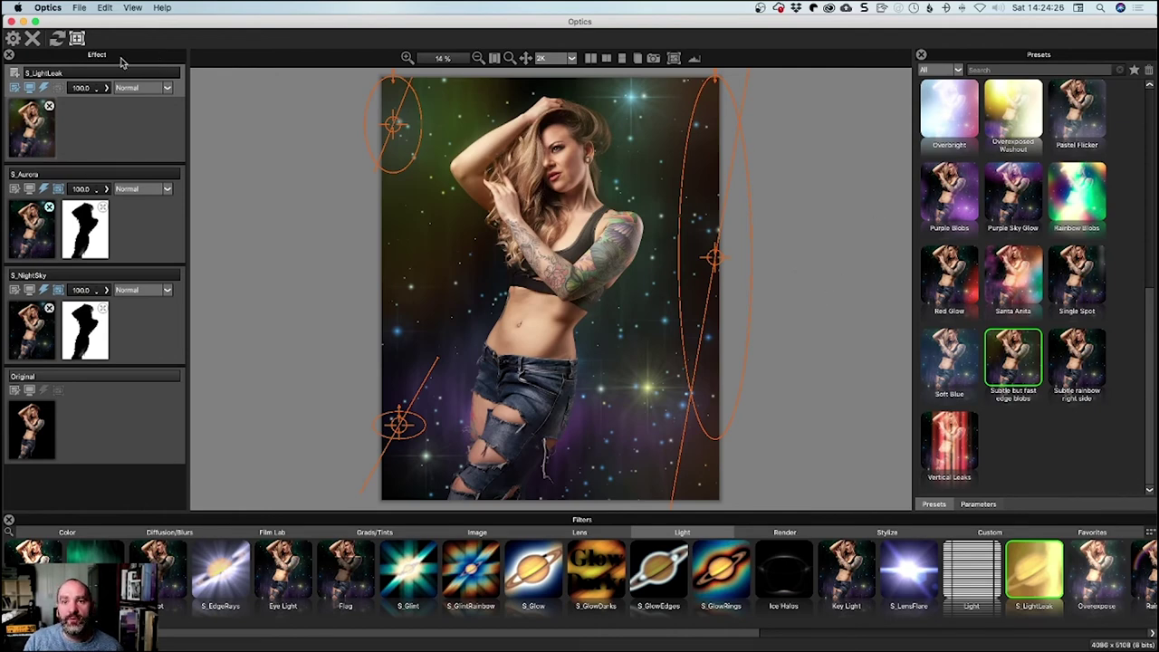
- Add a new S_LensFlare layer on top of the stack with the warm Desert Sun preset
left_click(13, 80)
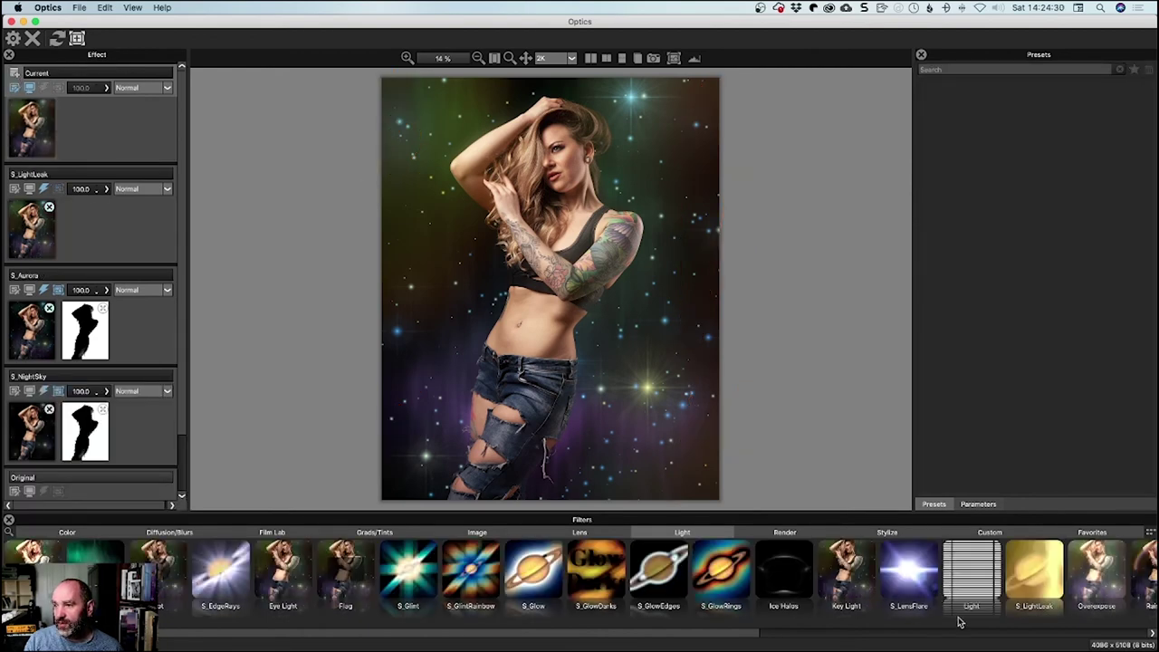
left_click(906, 587)
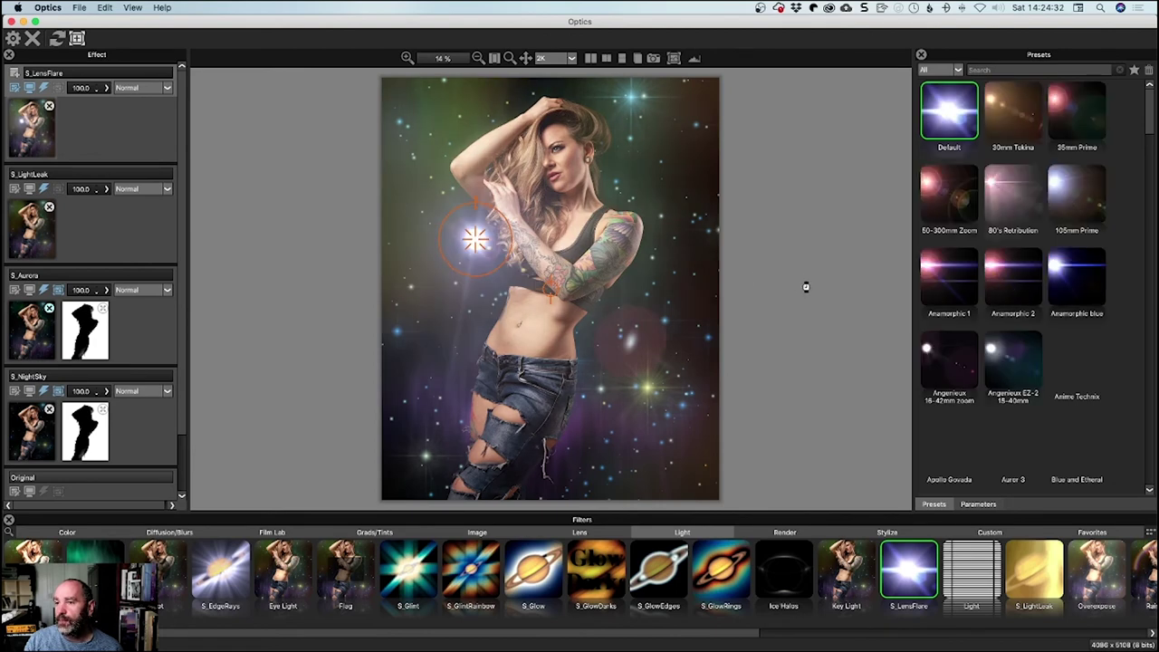
scroll(855, 244, "down", 4)
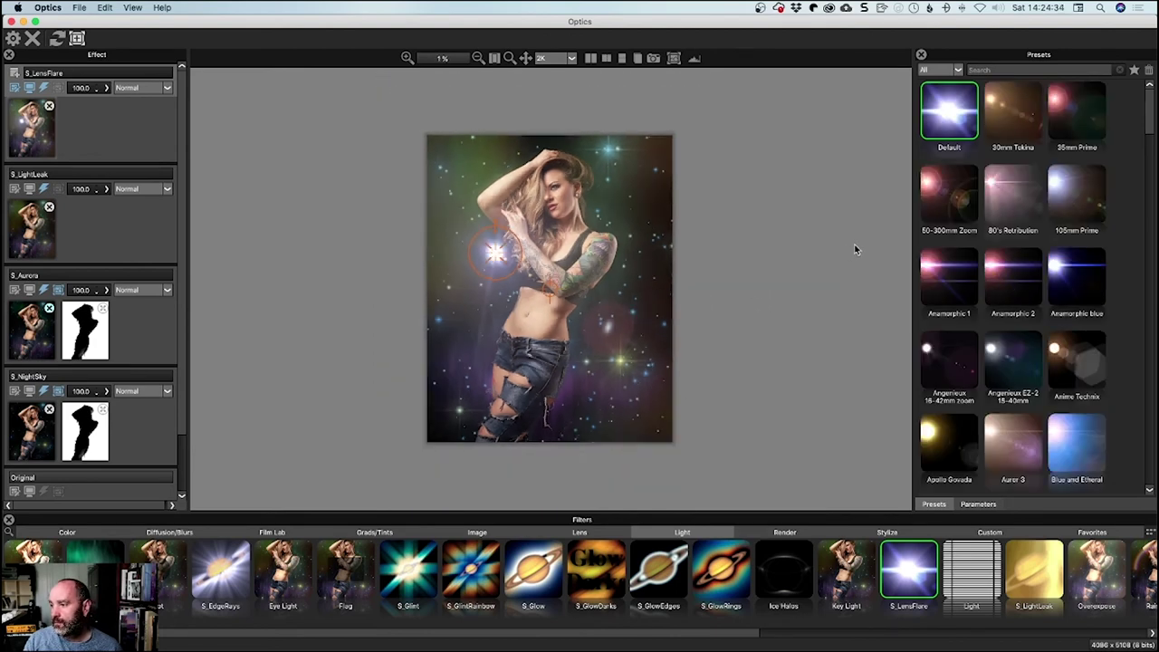
scroll(854, 244, "up", 6)
scroll(855, 244, "down", 3)
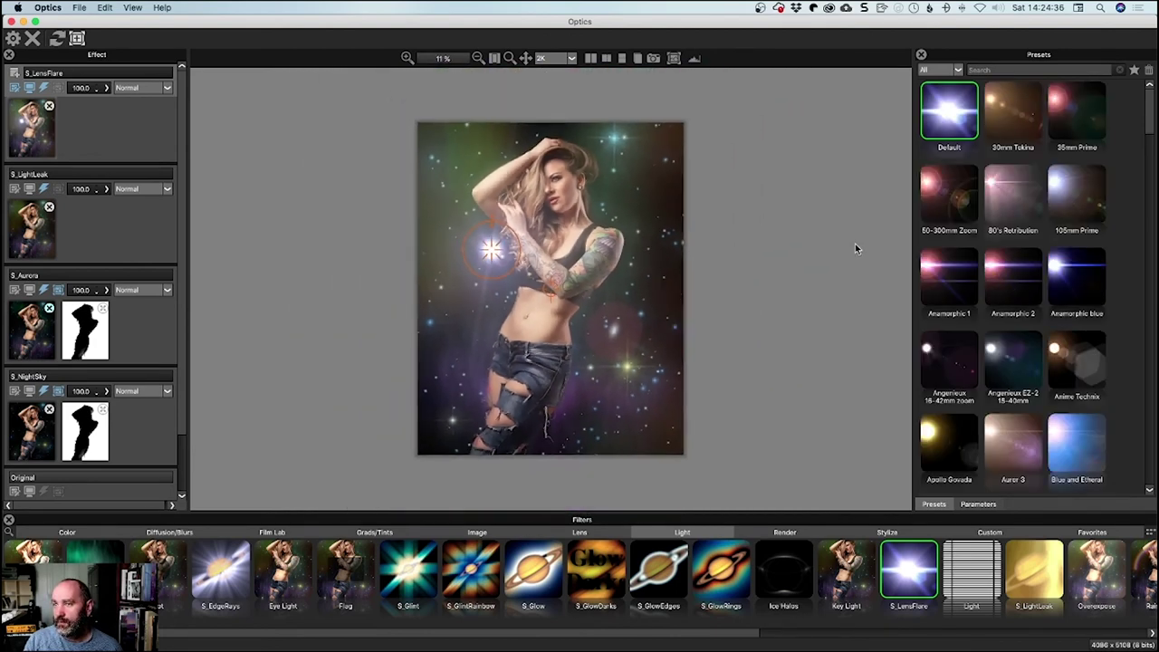
scroll(855, 243, "up", 1)
scroll(978, 257, "down", 1)
scroll(978, 257, "down", 3)
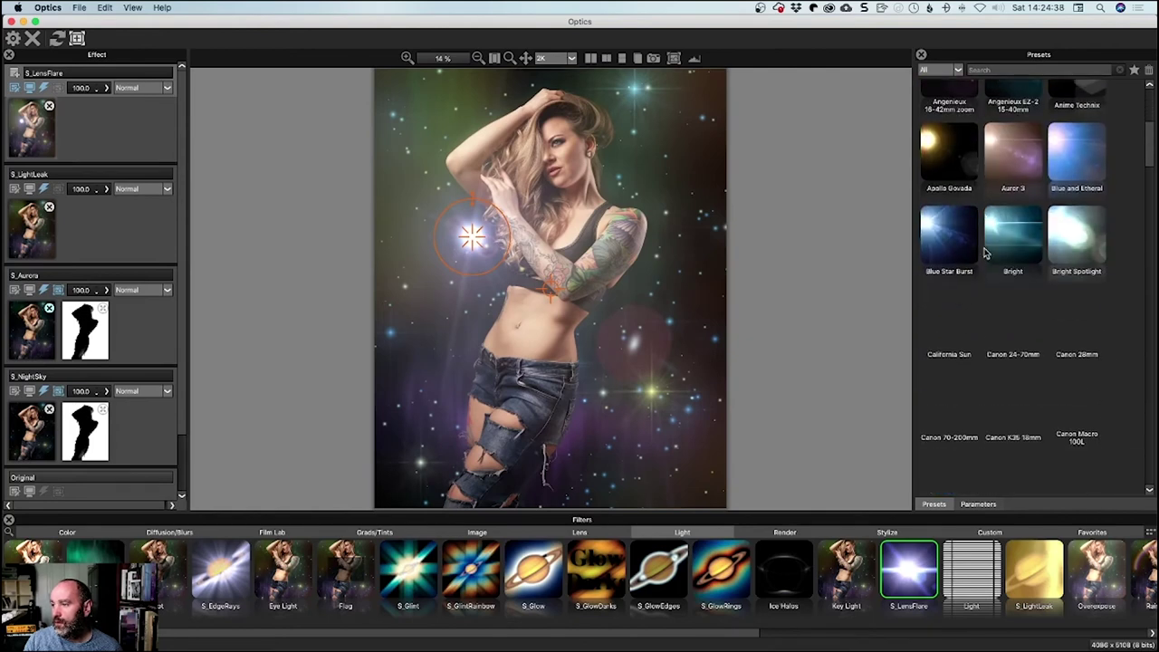
scroll(984, 254, "down", 4)
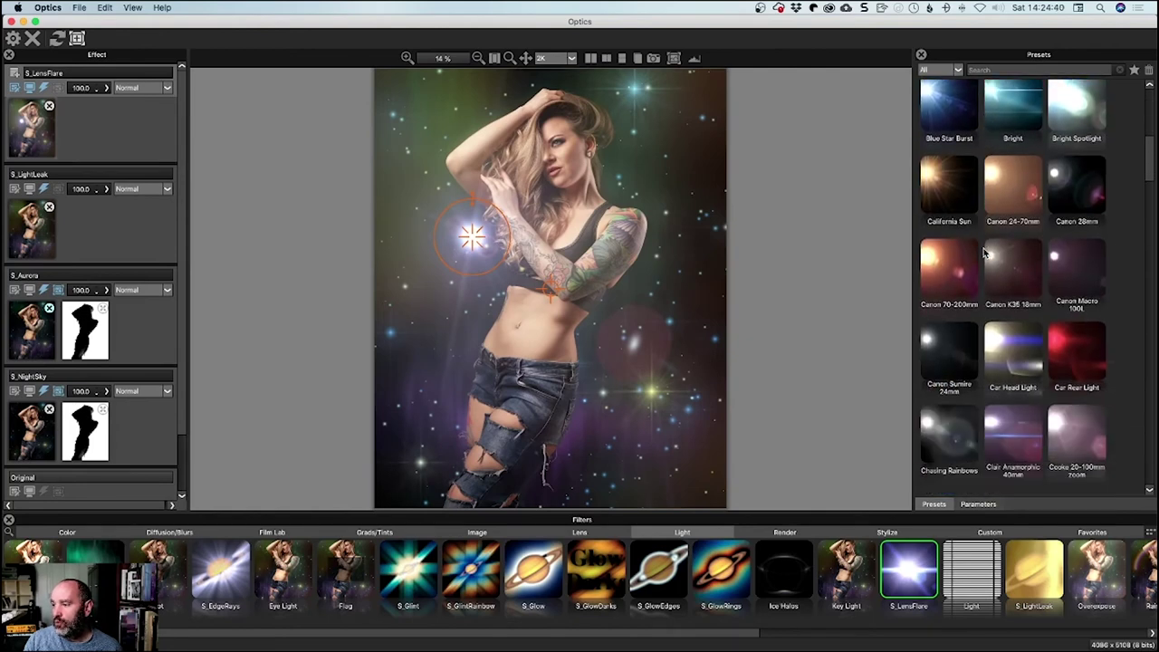
scroll(985, 254, "down", 1)
left_click(1012, 264)
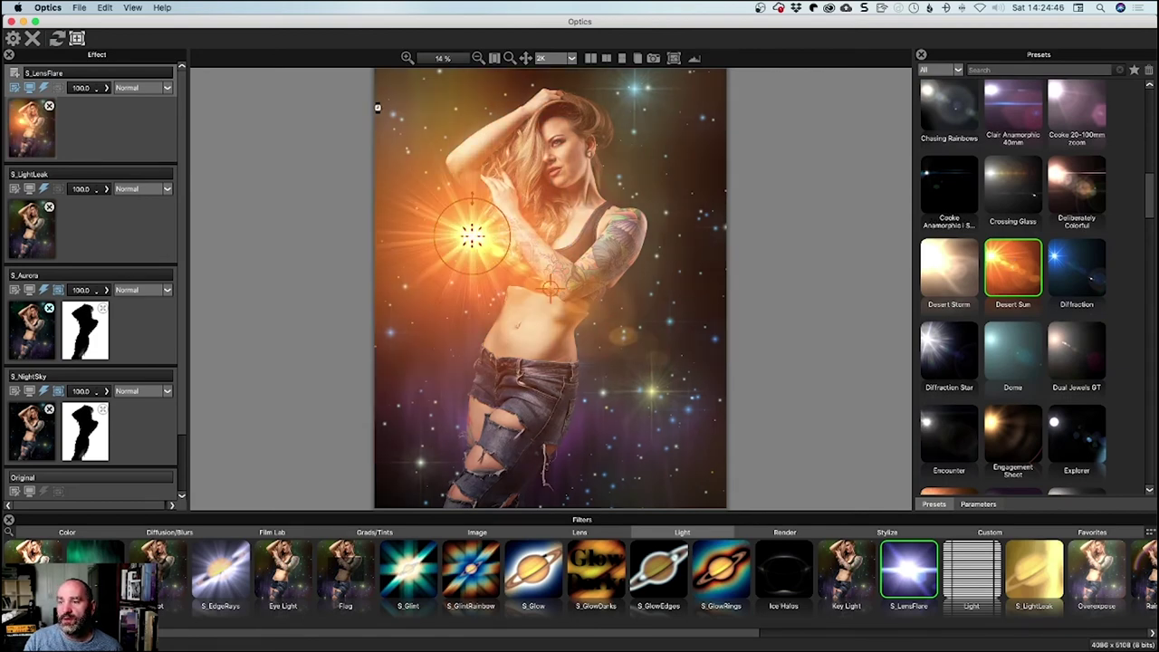
- Move the flare centre up past the portrait's top-left corner and show the flare parameters
left_click_drag(377, 106, 368, 56)
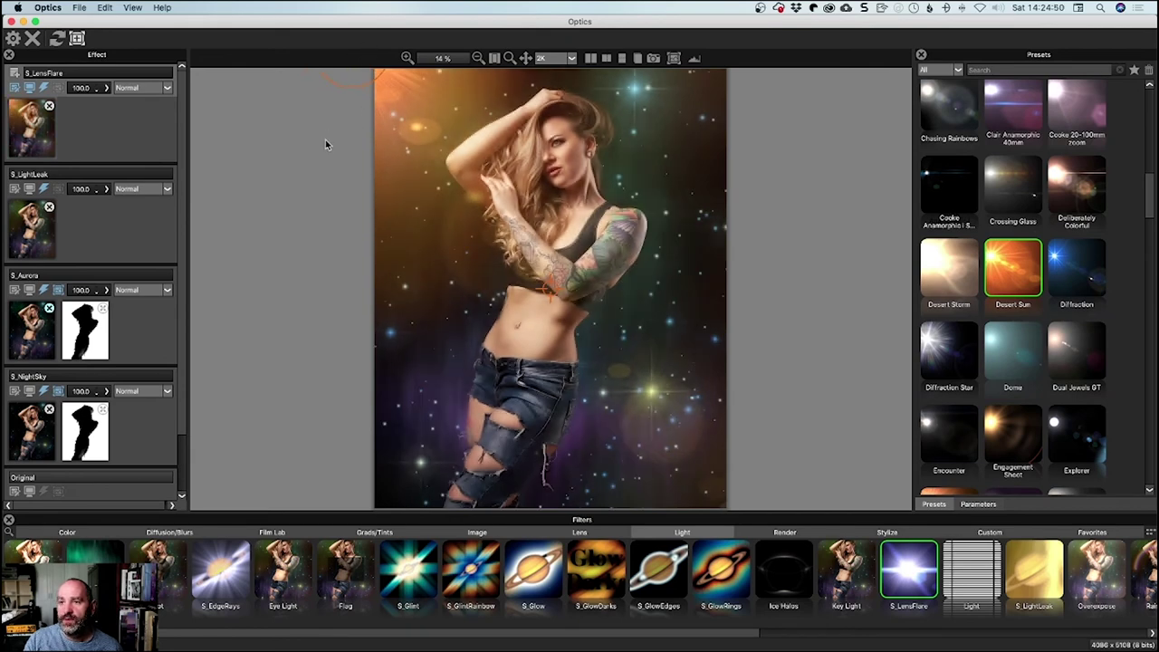
scroll(396, 160, "down", 3)
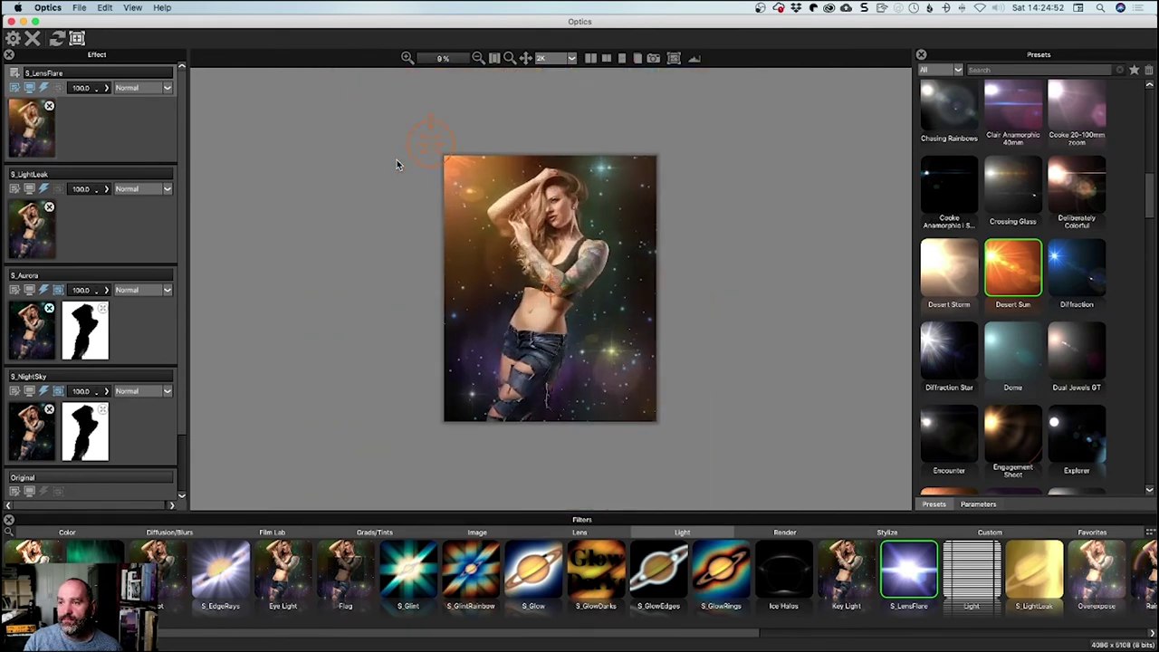
mouse_move(427, 143)
left_mouse_down()
mouse_move(412, 136)
mouse_move(419, 127)
left_mouse_up()
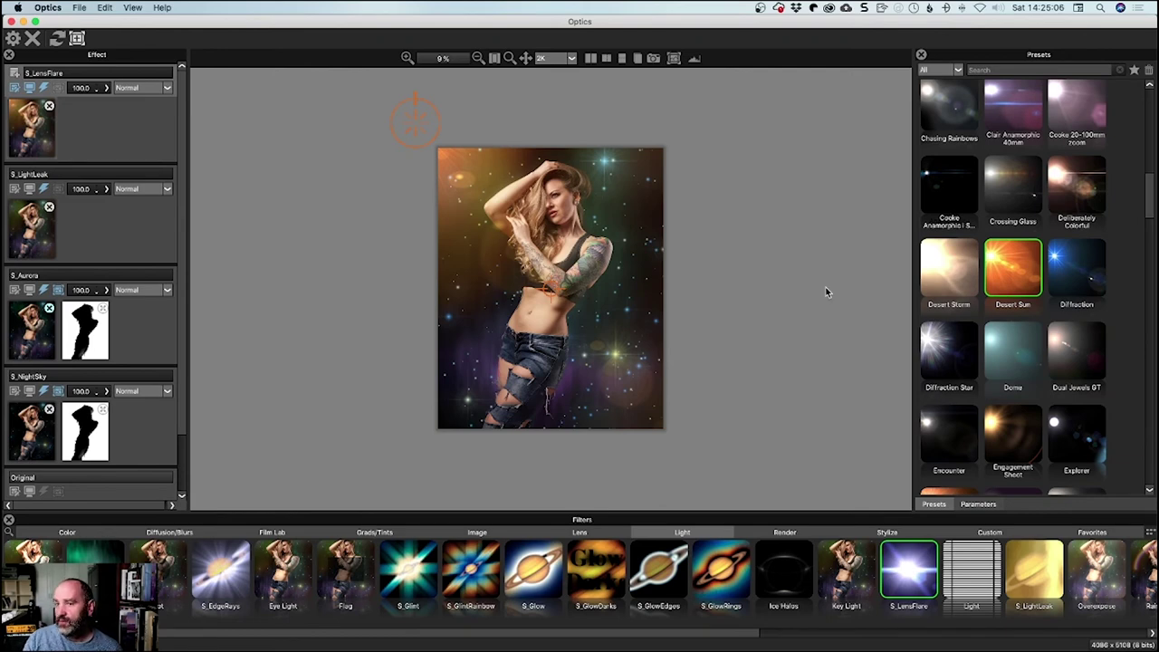
scroll(808, 343, "down", 3)
scroll(809, 343, "up", 4)
scroll(807, 339, "down", 1)
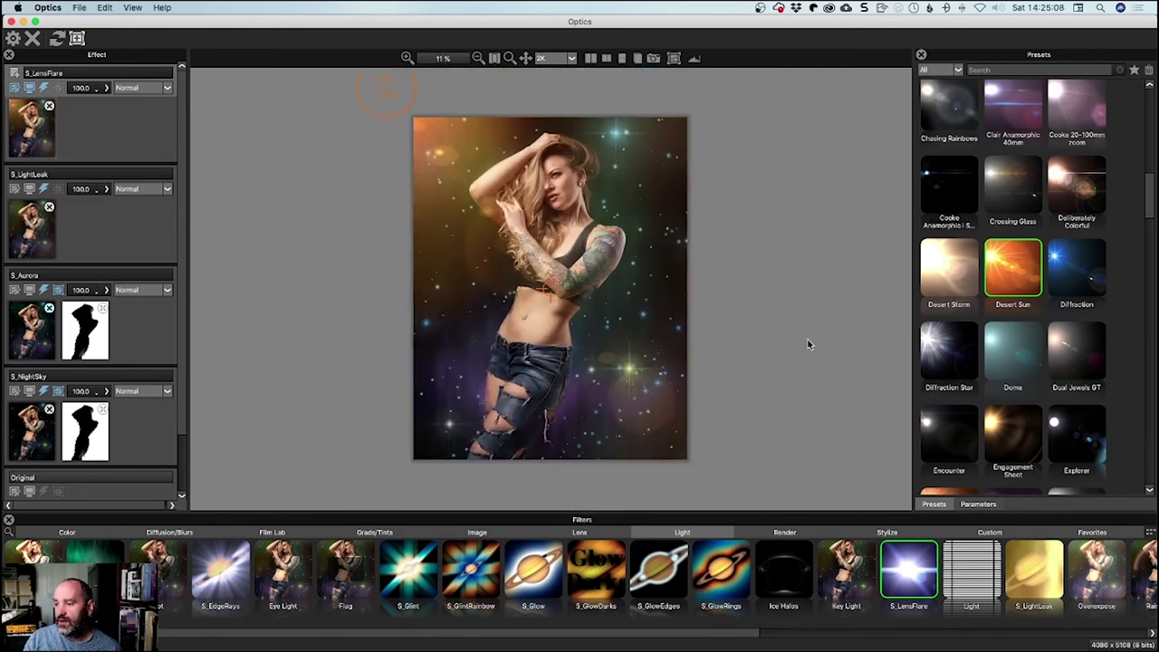
left_click(985, 505)
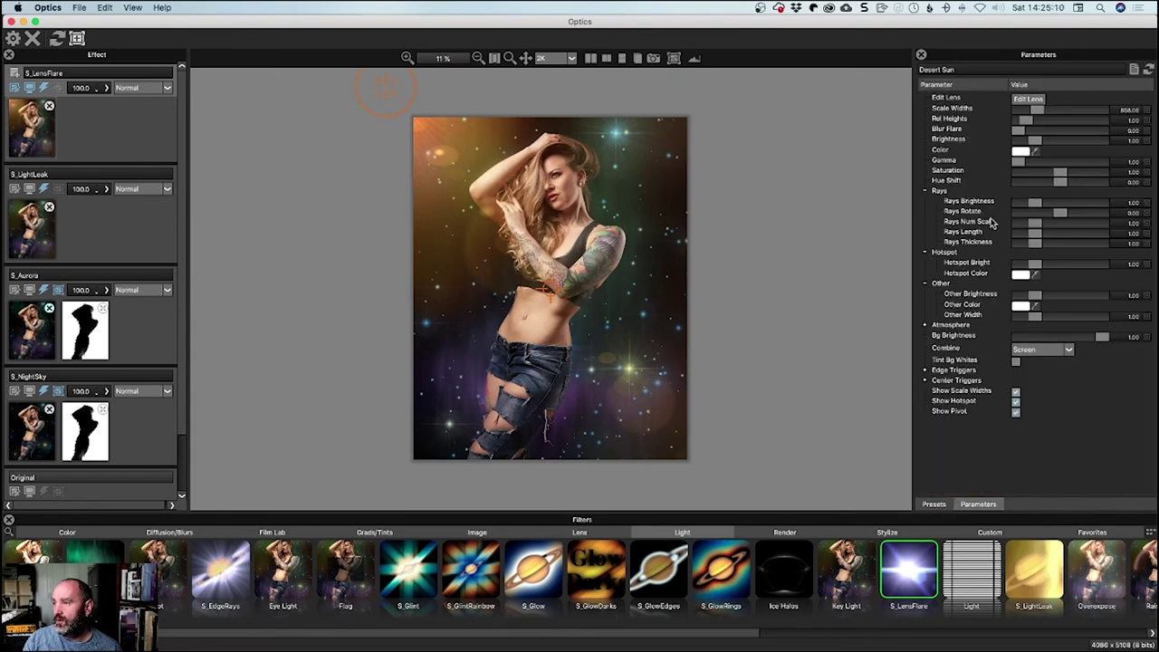
- Open the flare in Sapphire Flare Designer, toggle Large spot off and on, and expand Hotspot
left_click(1028, 97)
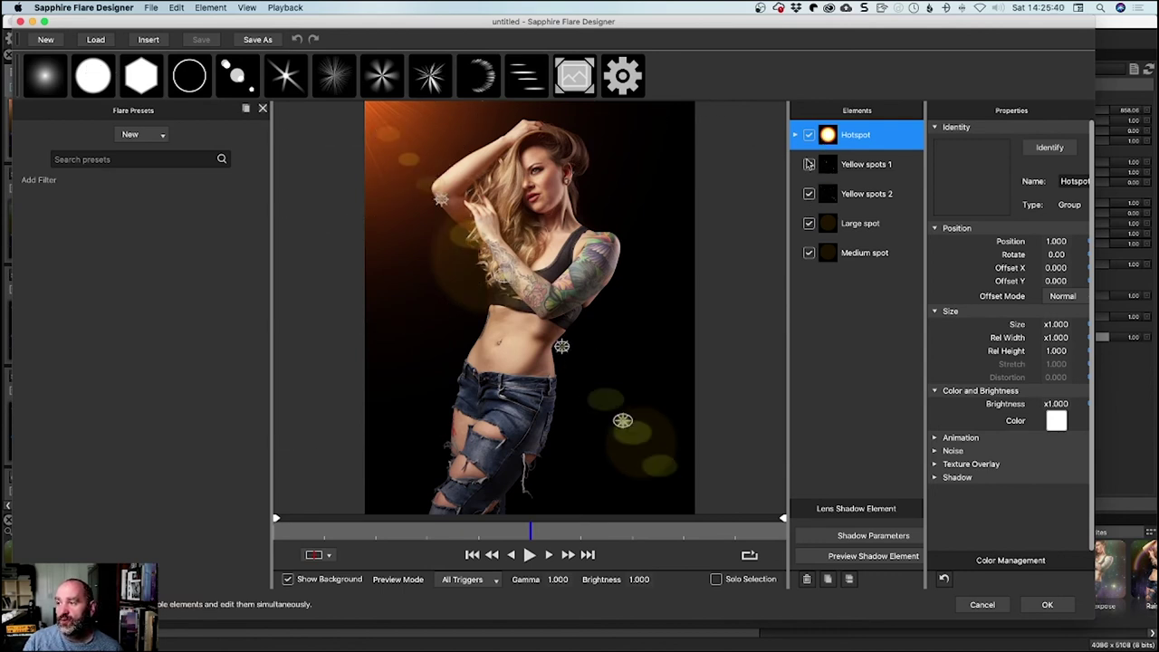
left_click(808, 226)
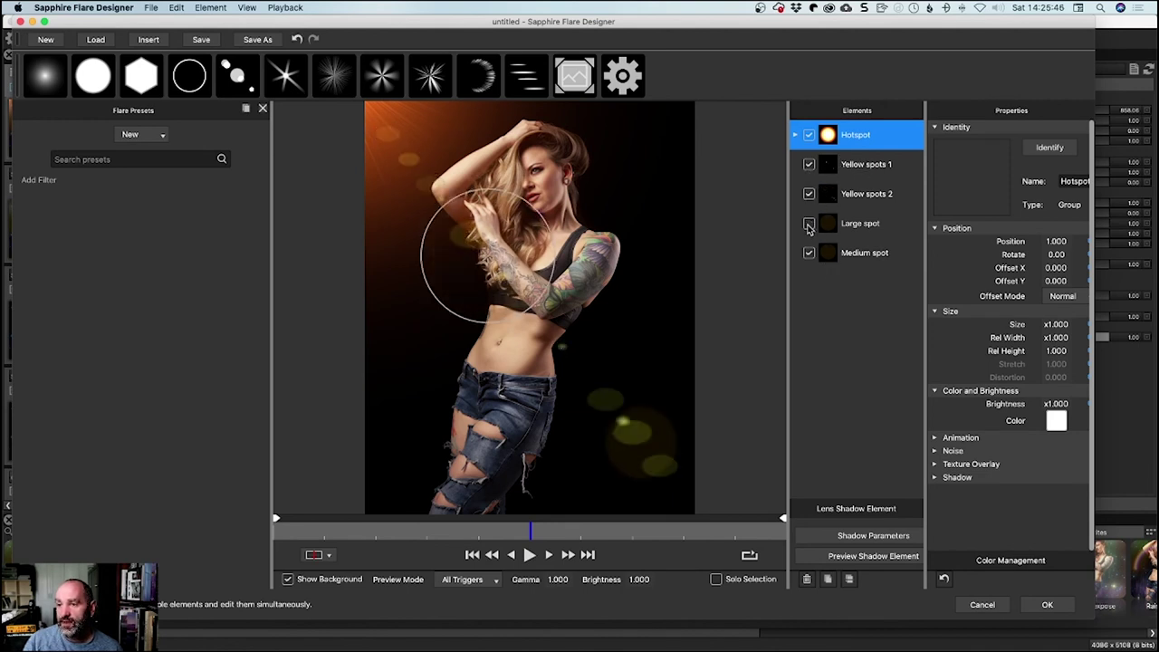
left_click(808, 224)
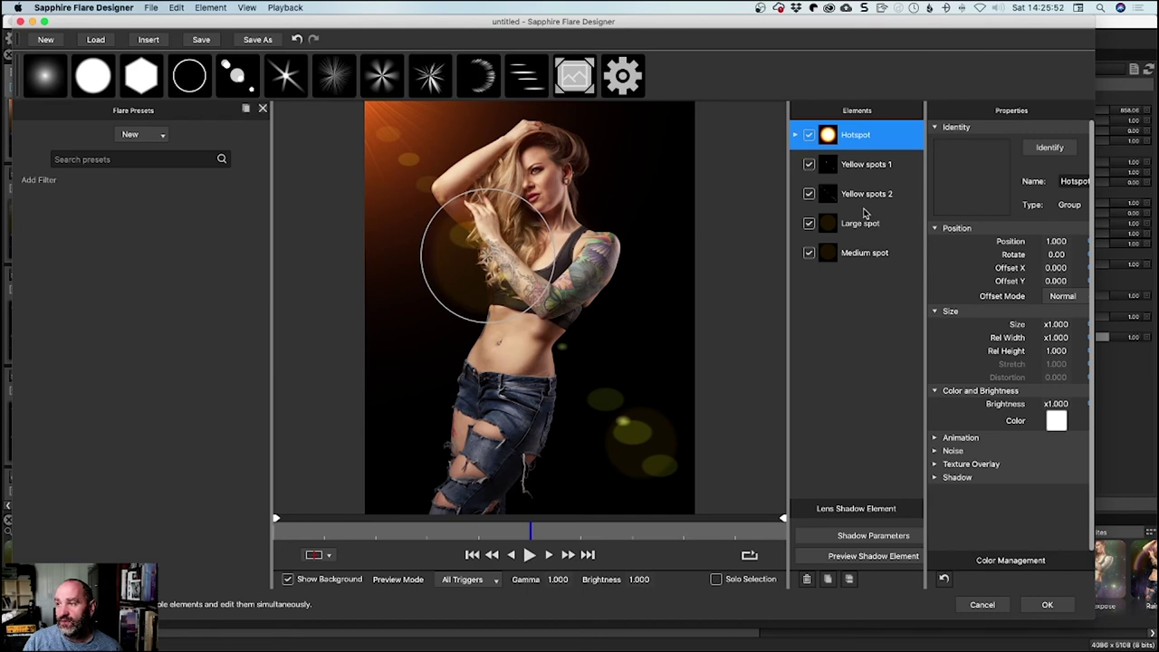
left_click(795, 135)
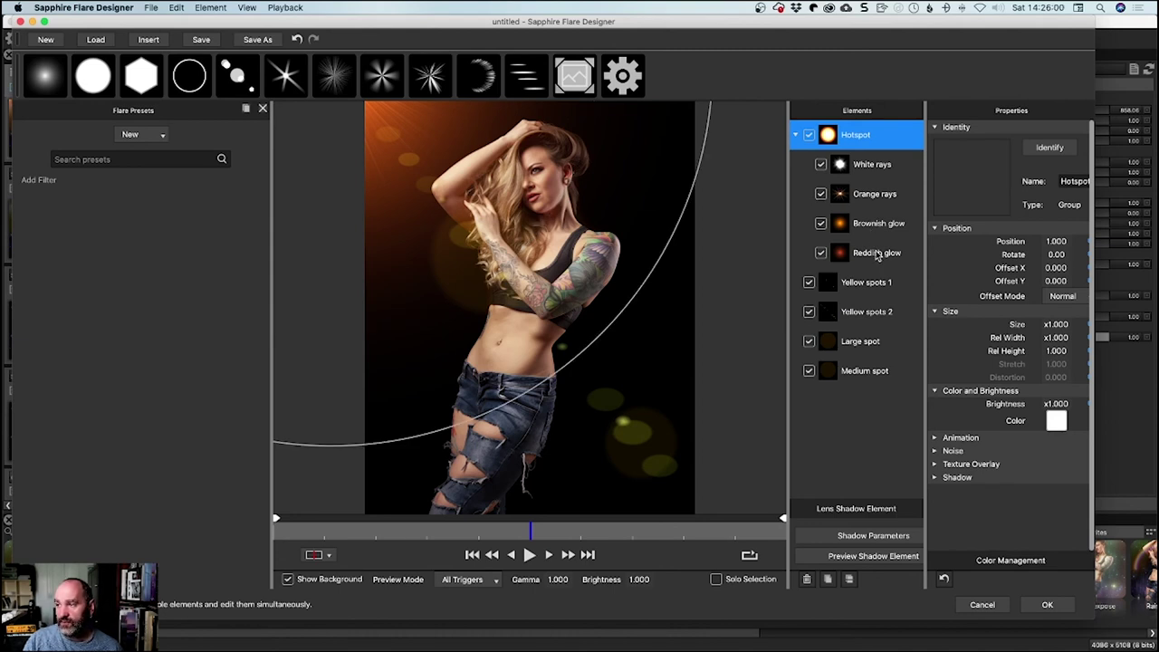
left_click(820, 254)
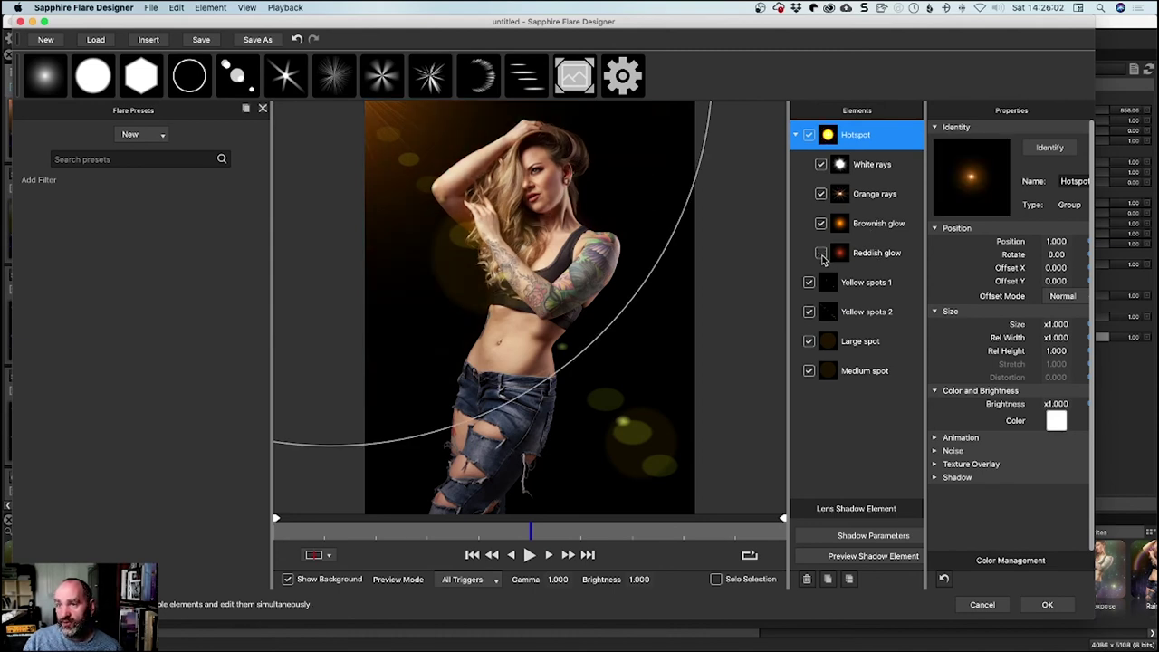
left_click(820, 256)
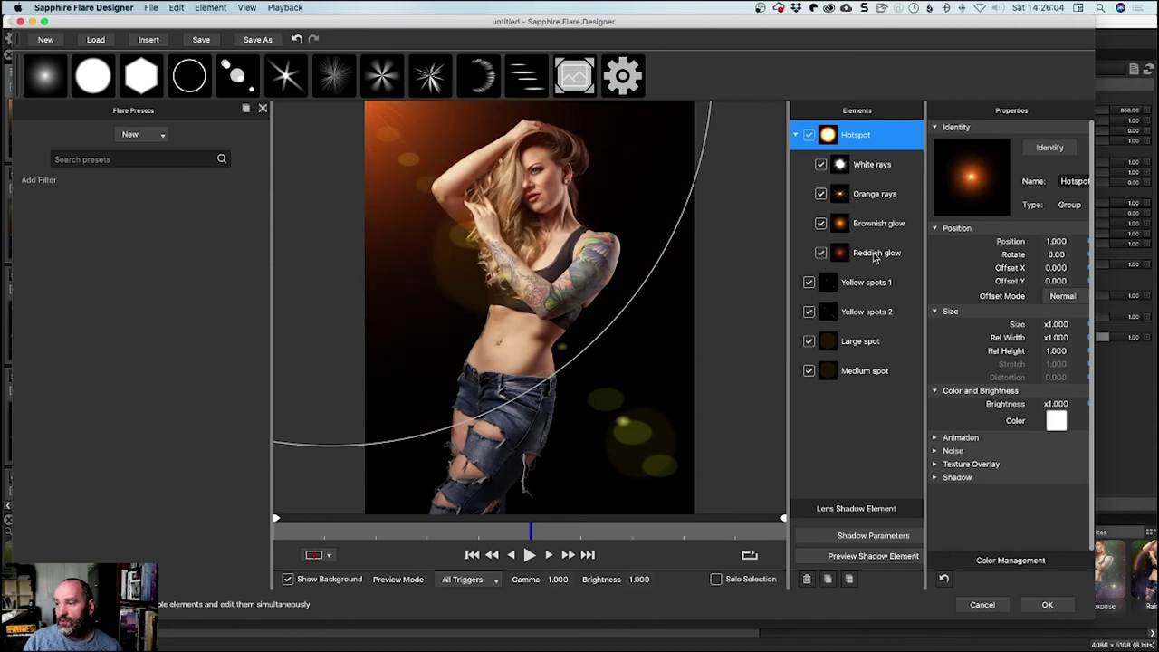
left_click(874, 254)
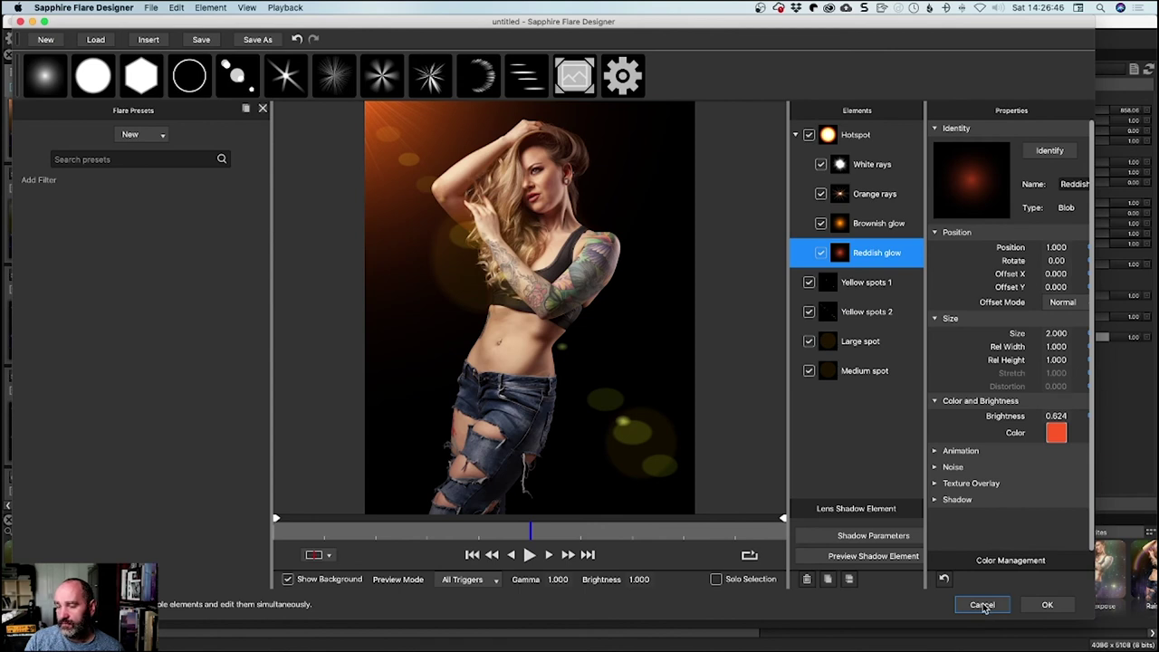
- Close Flare Designer without changes and apply the Optics effects back to Photoshop's Layer 2
left_click(982, 606)
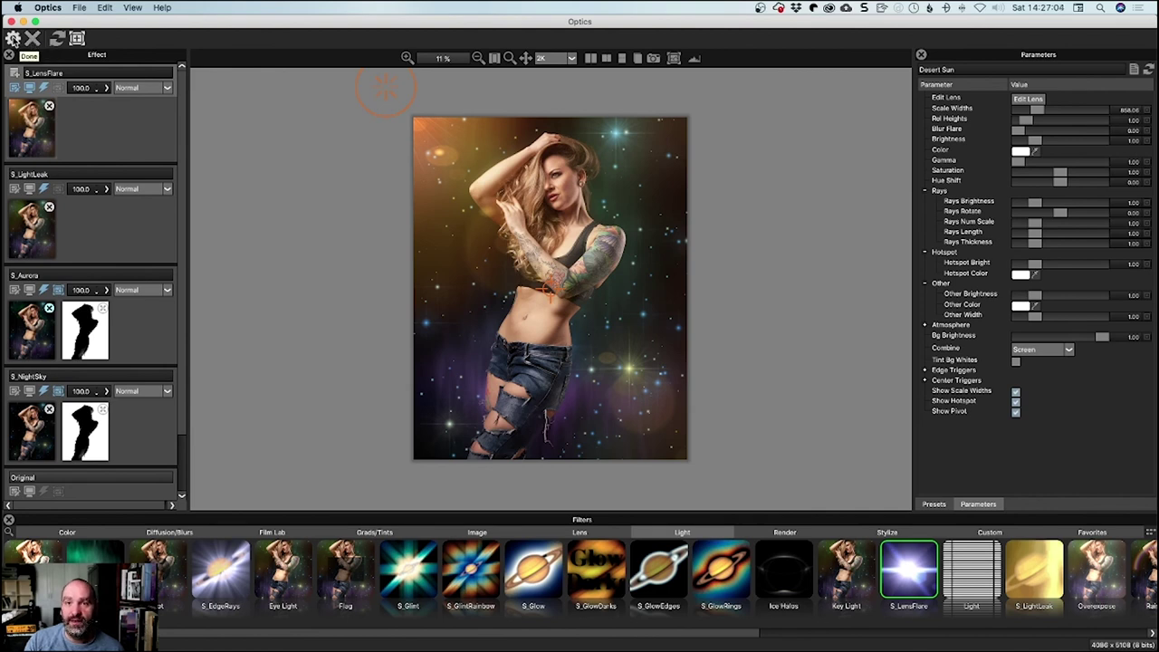
left_click(12, 38)
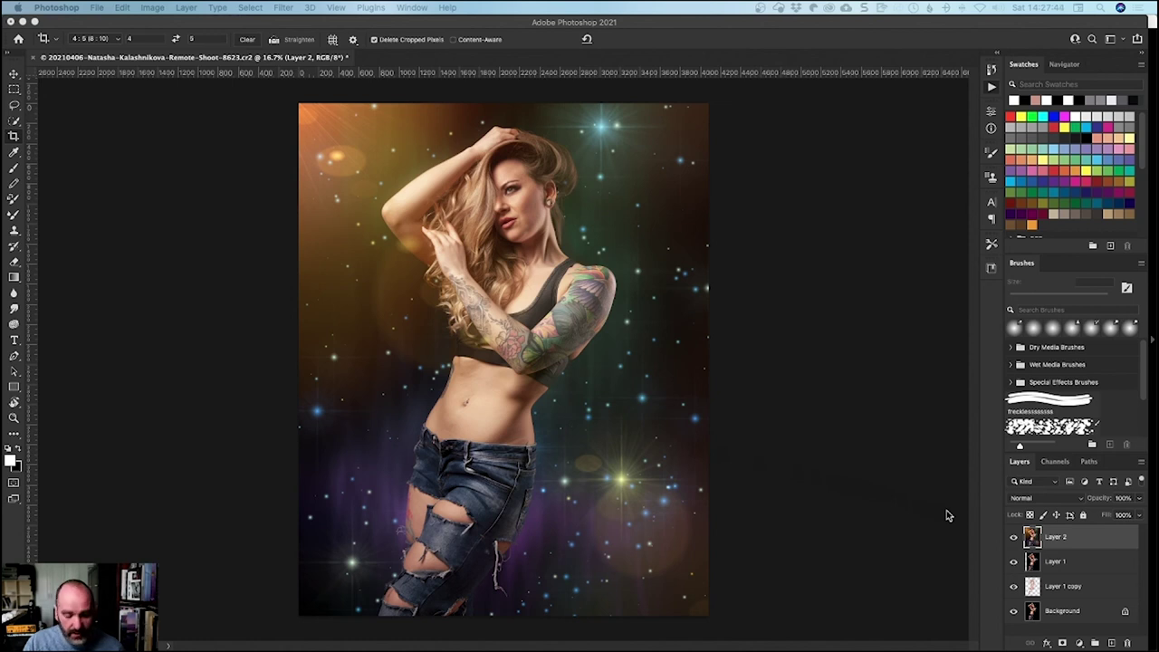
- Undo the baked Optics effect and convert Layer 2 to a smart object
key("alt+F9")
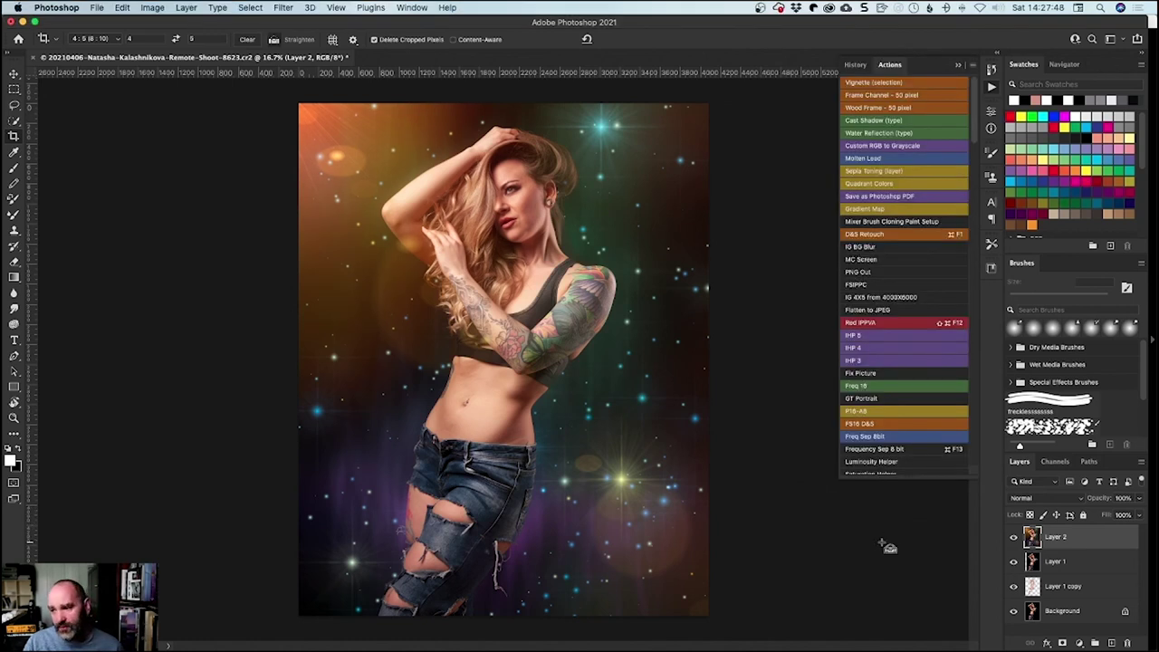
key("super+z")
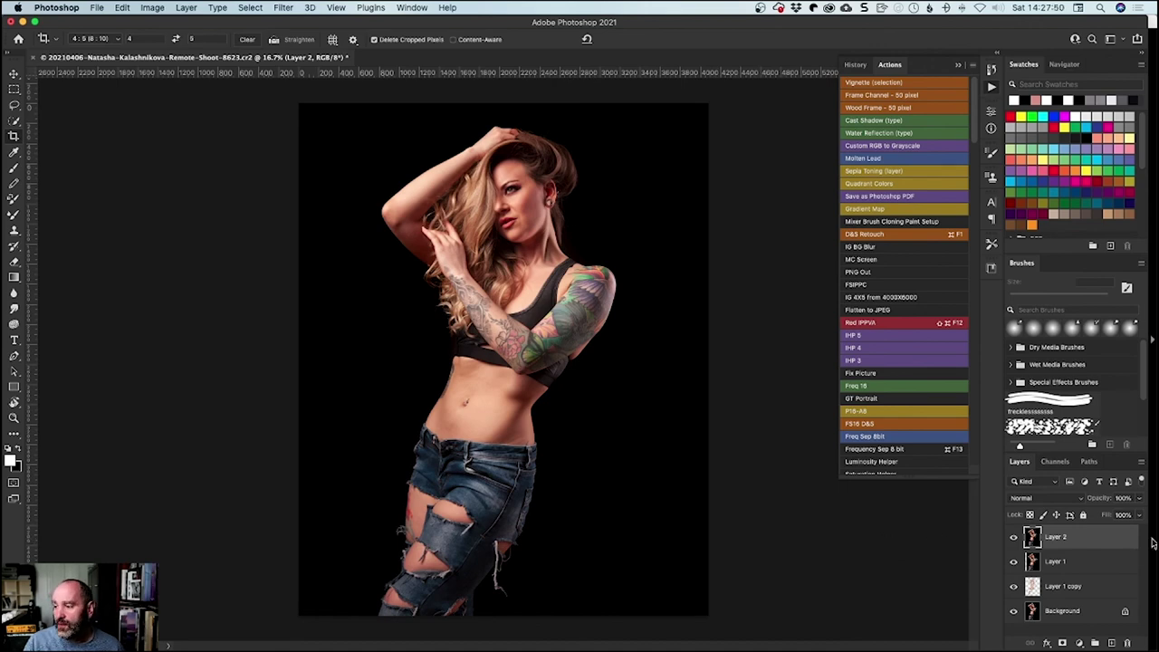
right_click(1093, 544)
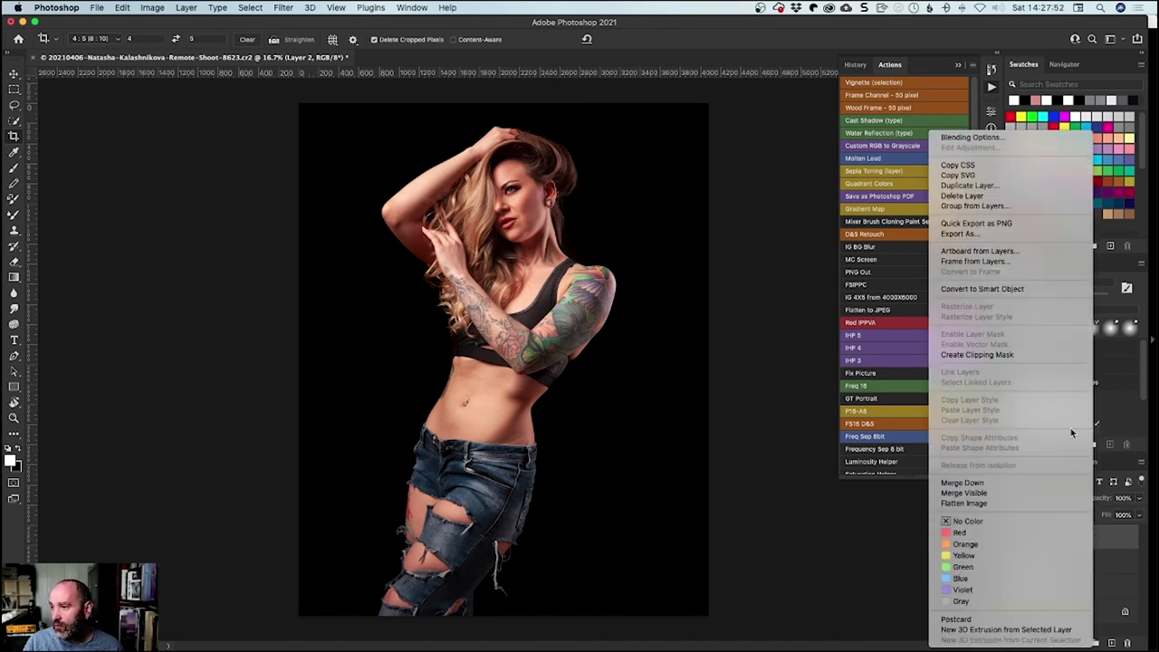
left_click(1023, 288)
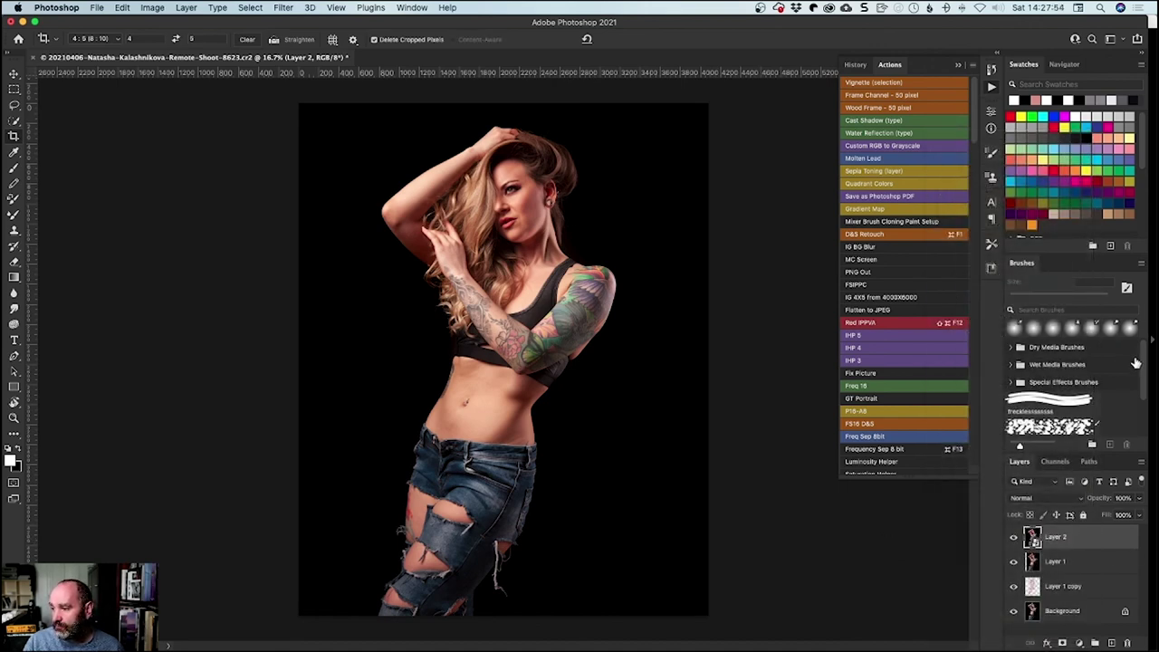
- Reapply Filter > Boris FX > Optics as a smart filter, save as TIF, and switch to Lightroom
left_click(284, 8)
mouse_move(240, 10)
mouse_move(284, 8)
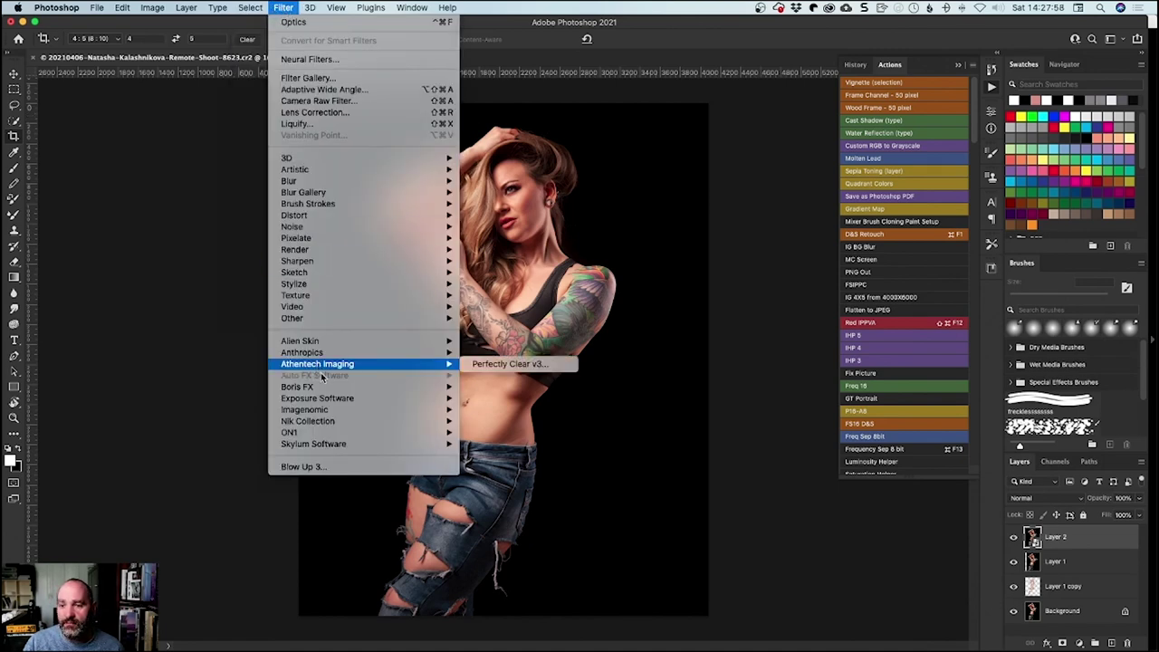
mouse_move(426, 387)
left_click(536, 387)
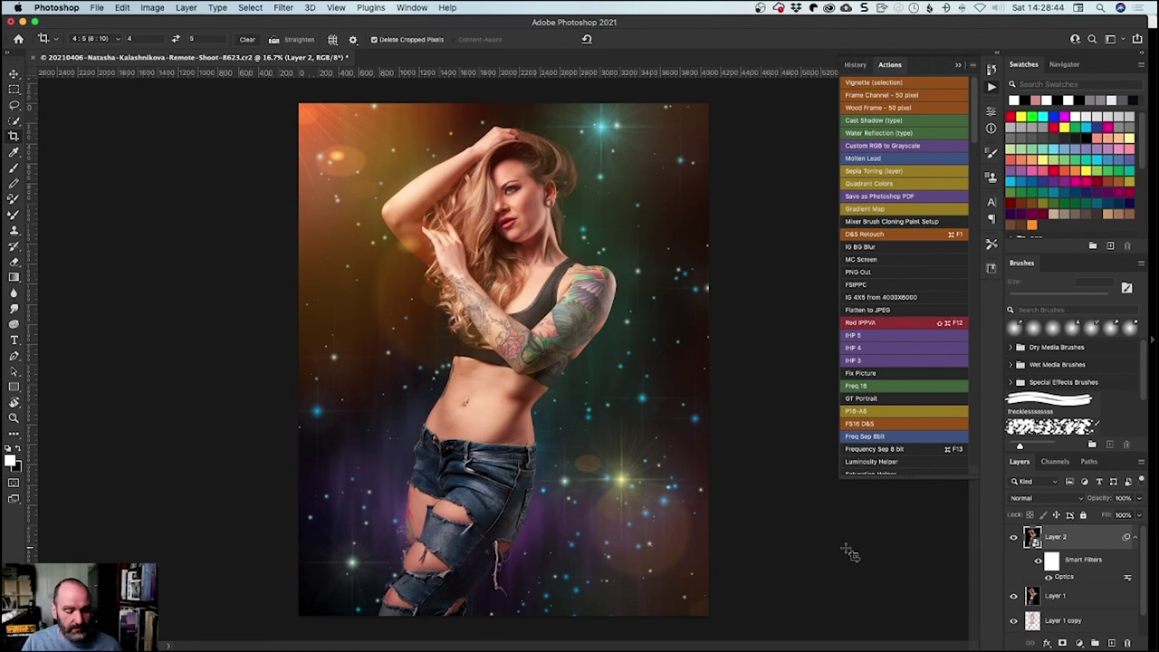
key("super+s")
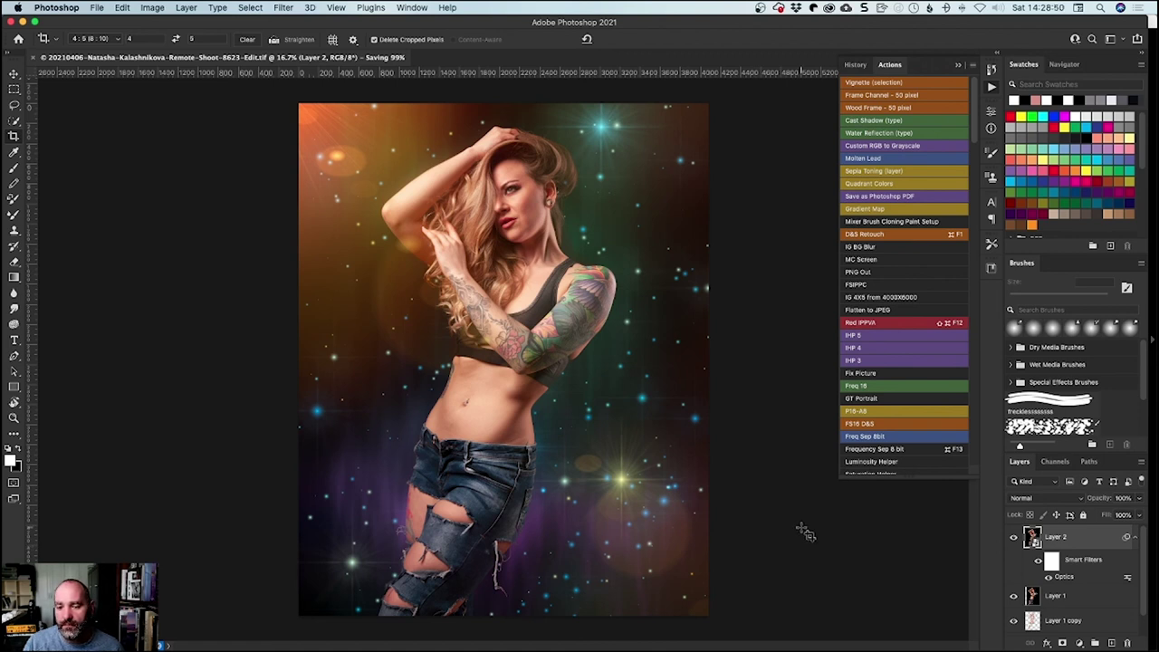
key("super+Tab")
key("super+Tab")
key("super+Tab")
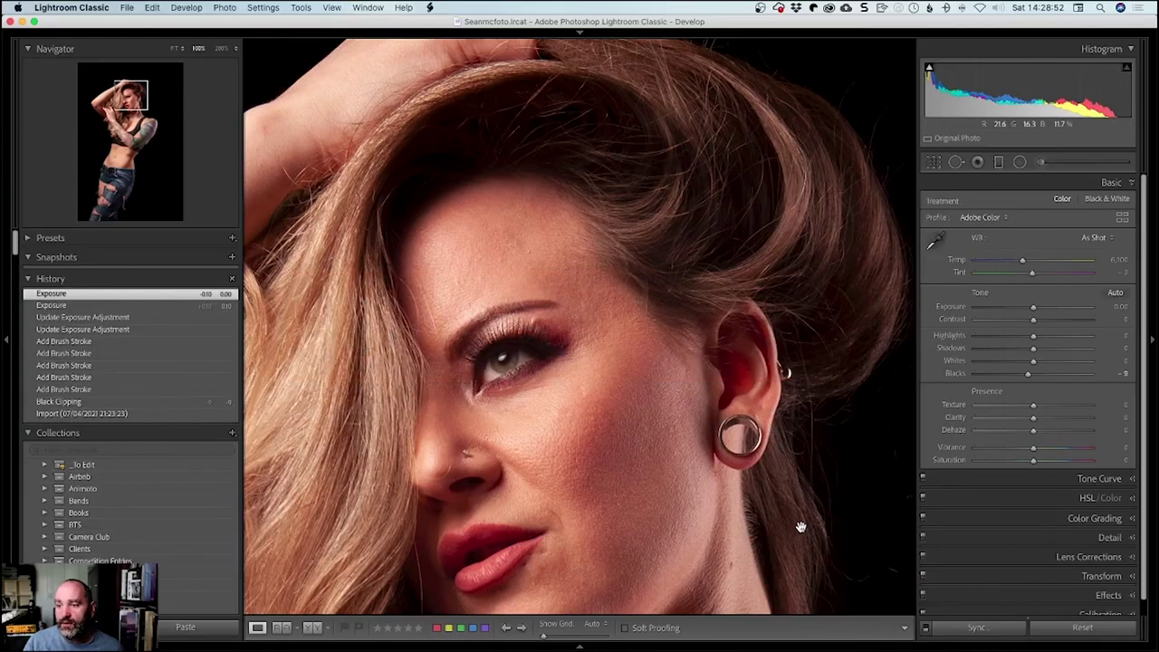
- Fit the portrait in view, then press Delete to move off the original photo
left_click(649, 458)
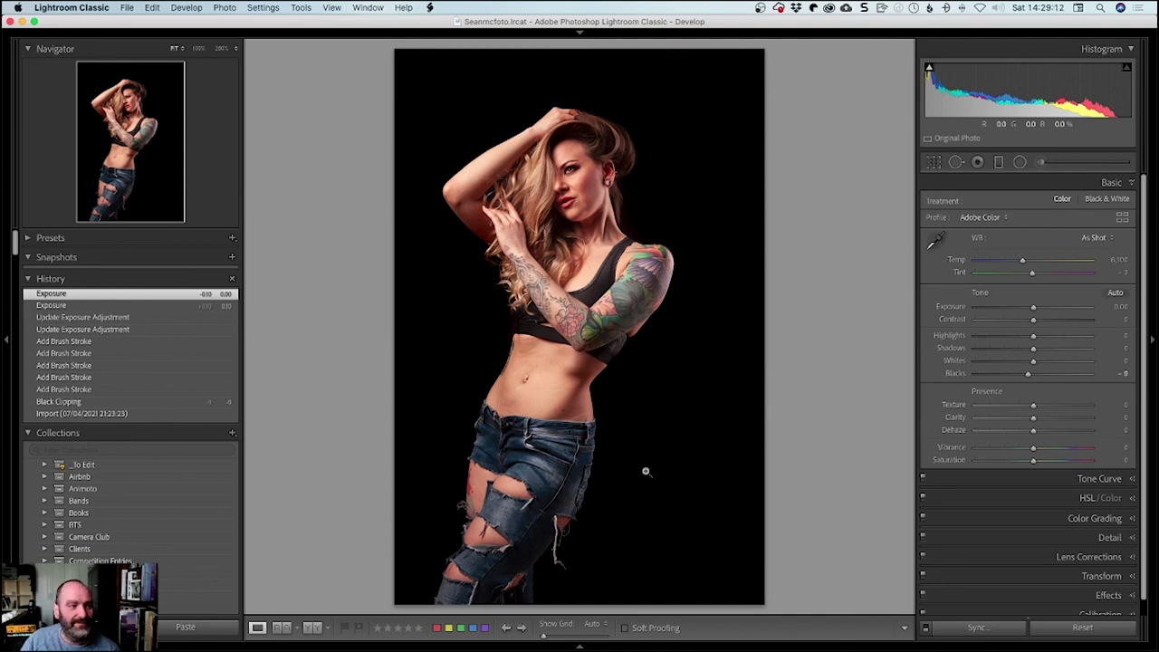
key("Delete")
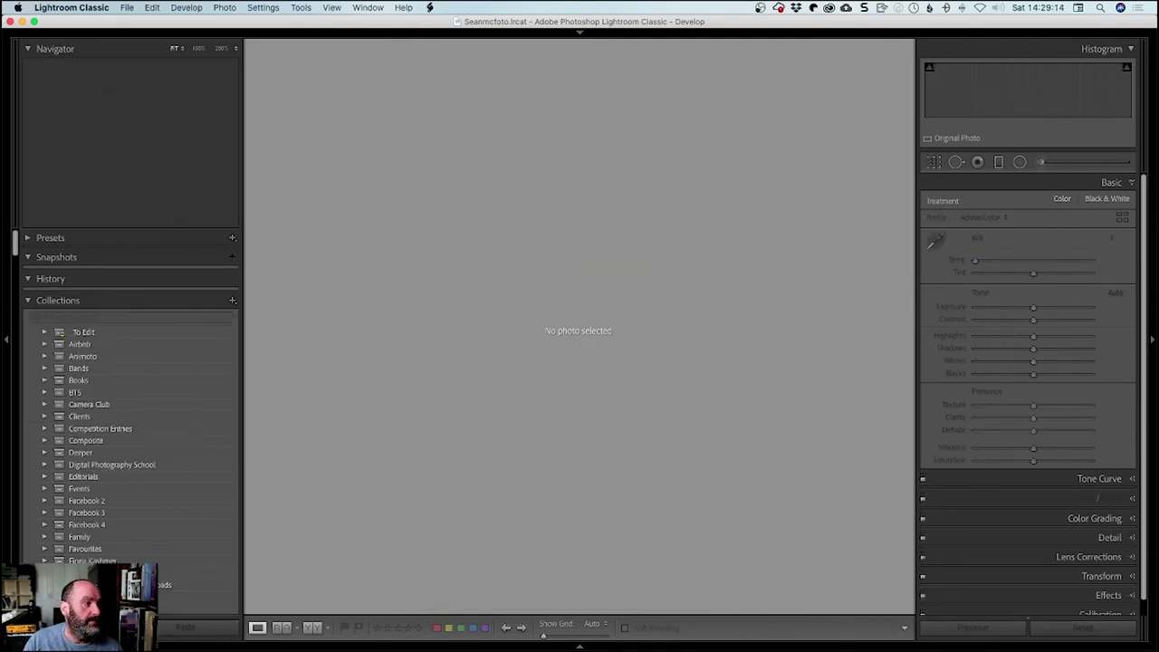